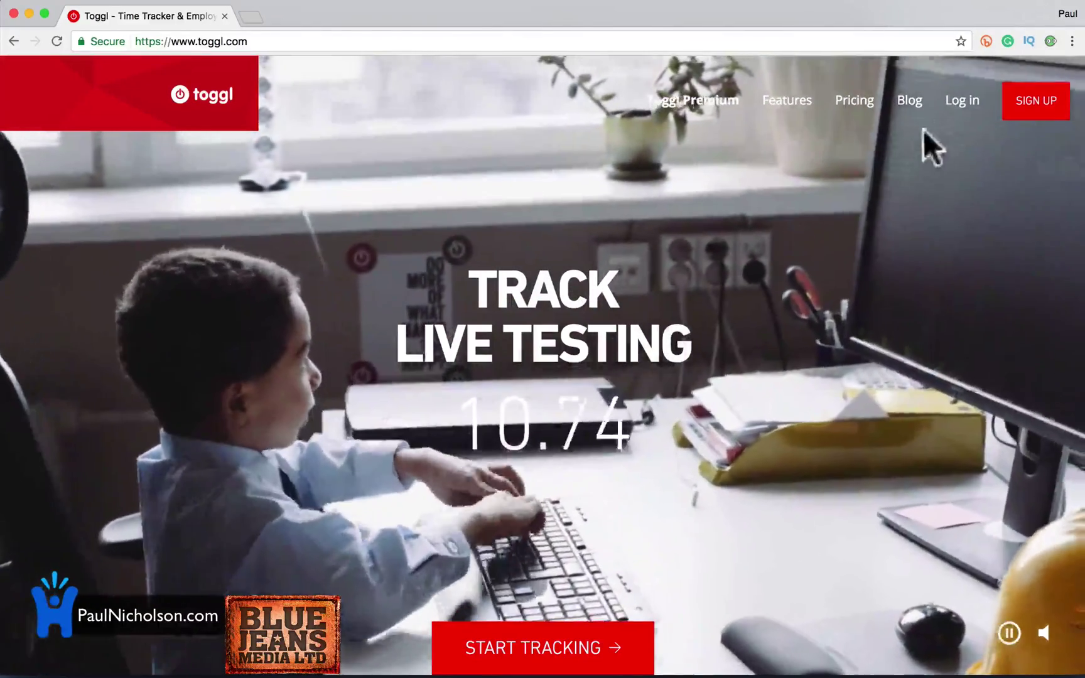
Go to the sign-up page, then browse down through Toggl's pricing plans.
left_click(954, 107)
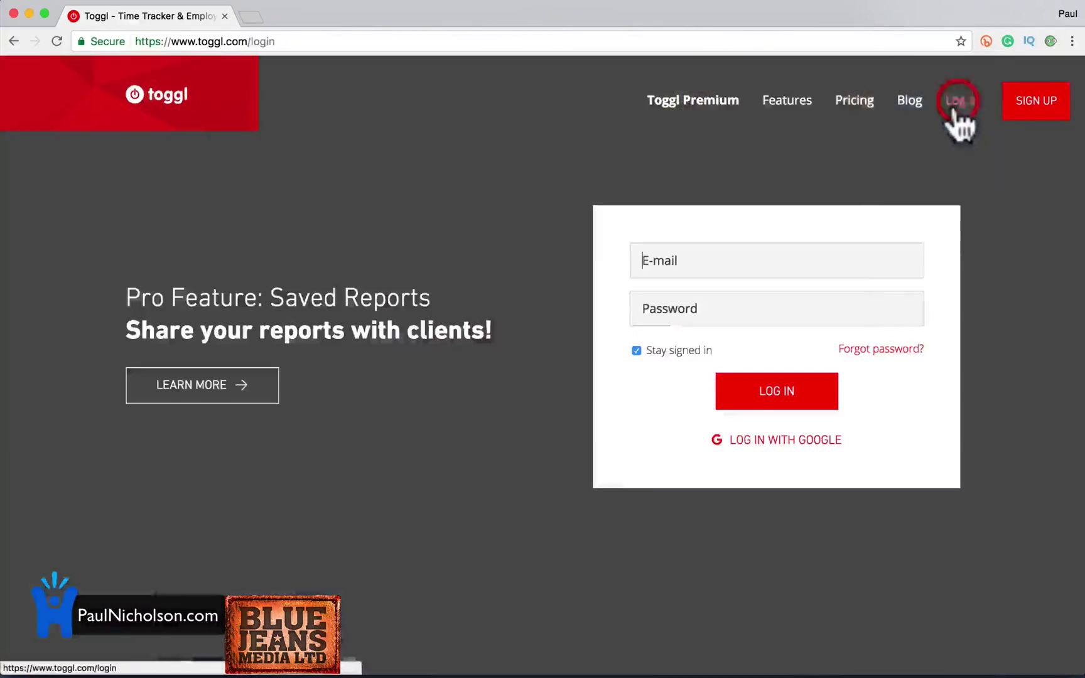
left_click(1037, 104)
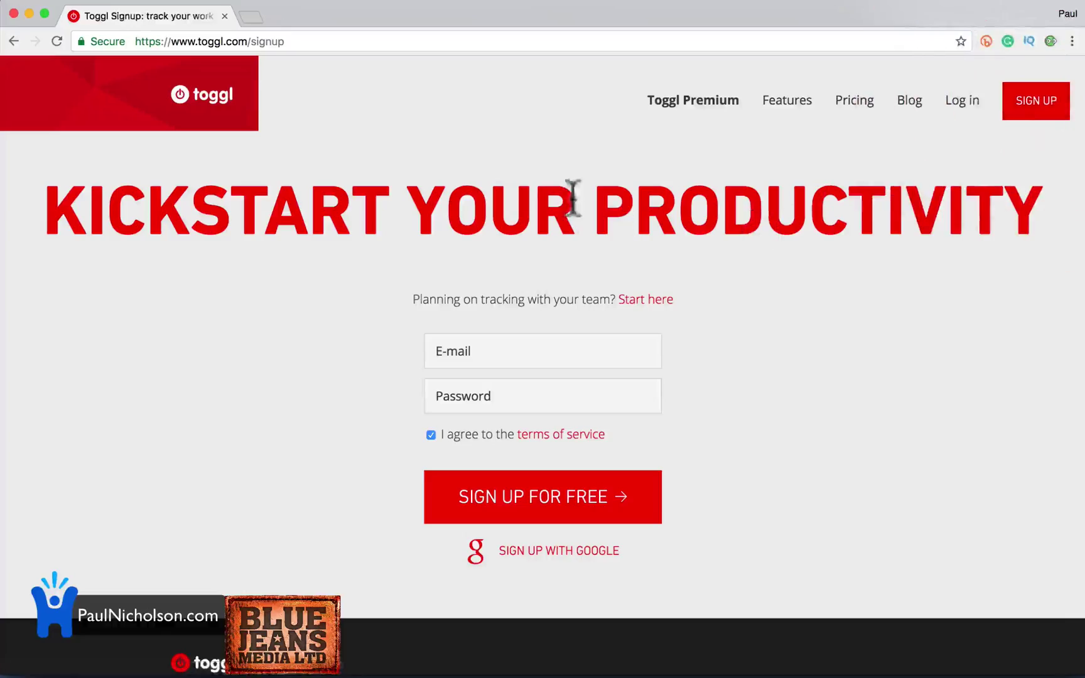
left_click(847, 112)
scroll(720, 210, "down", 3)
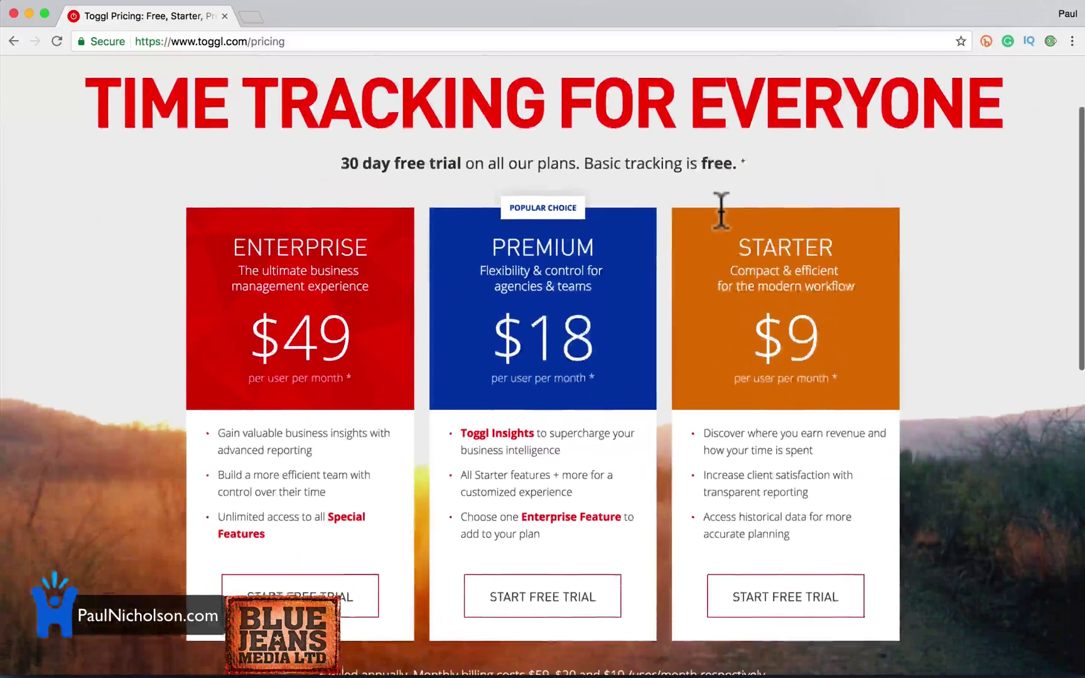
scroll(720, 210, "down", 1)
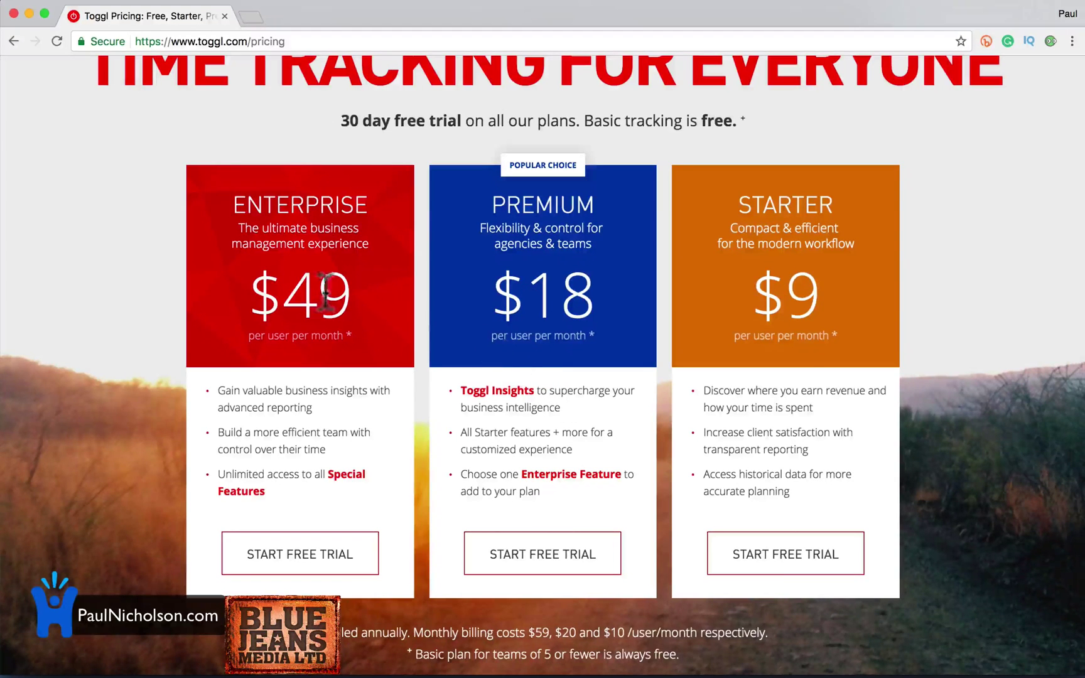
scroll(404, 392, "down", 2)
scroll(405, 395, "down", 4)
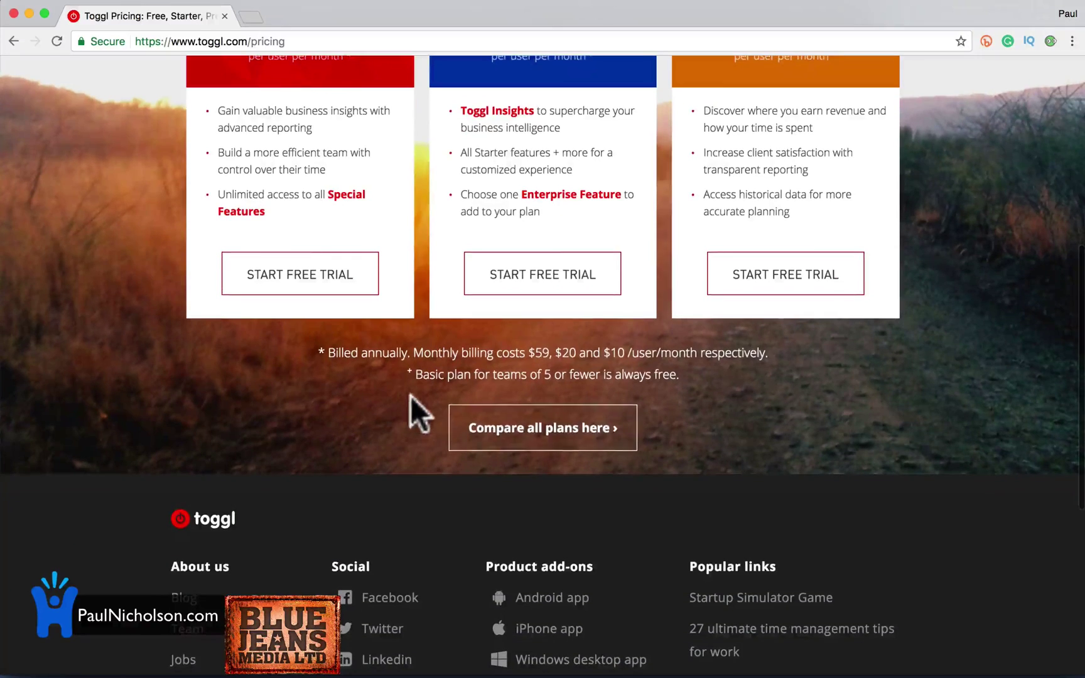
Scan the full all-plans feature comparison, then return to the sign-up page.
left_click(506, 414)
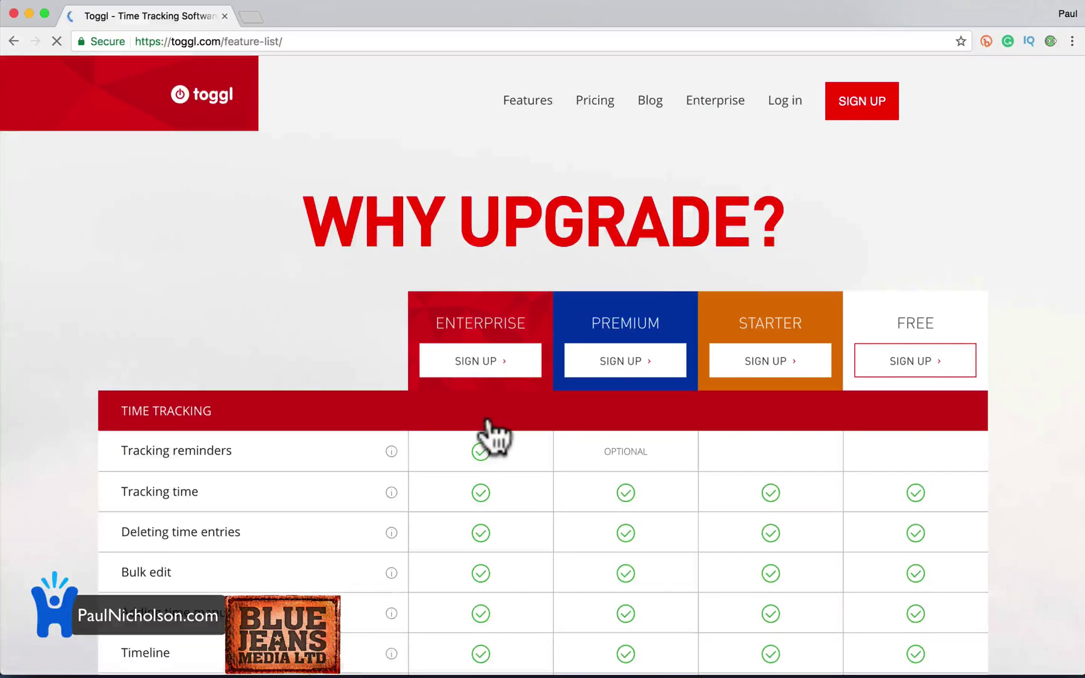
scroll(492, 433, "down", 6)
scroll(908, 296, "down", 6)
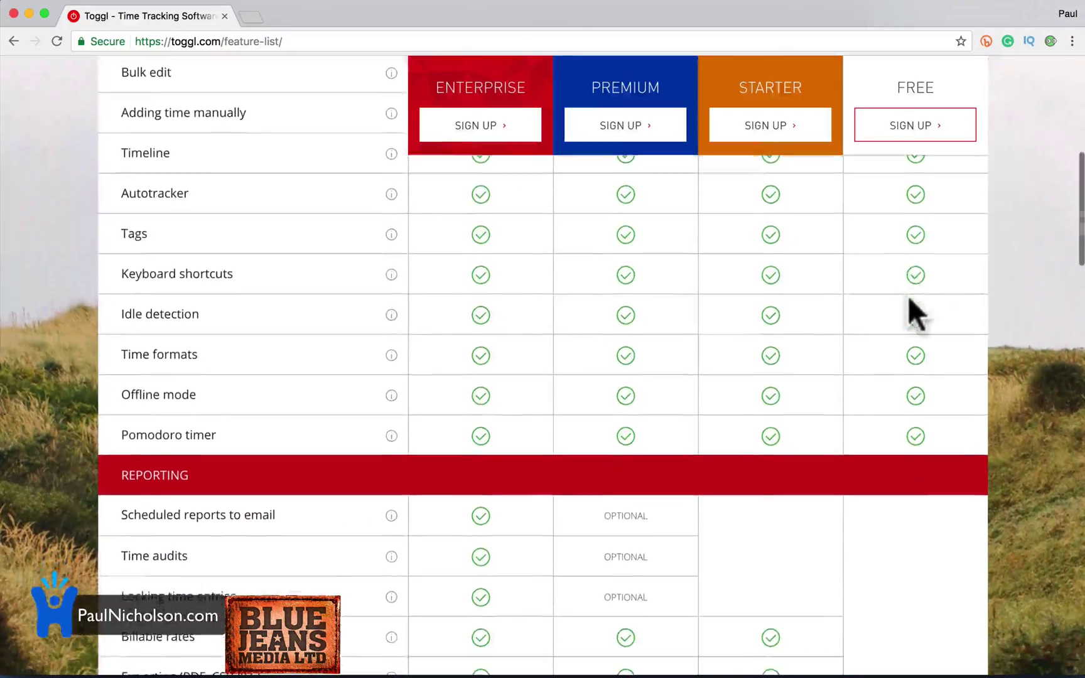
scroll(908, 295, "up", 7)
scroll(930, 331, "up", 5)
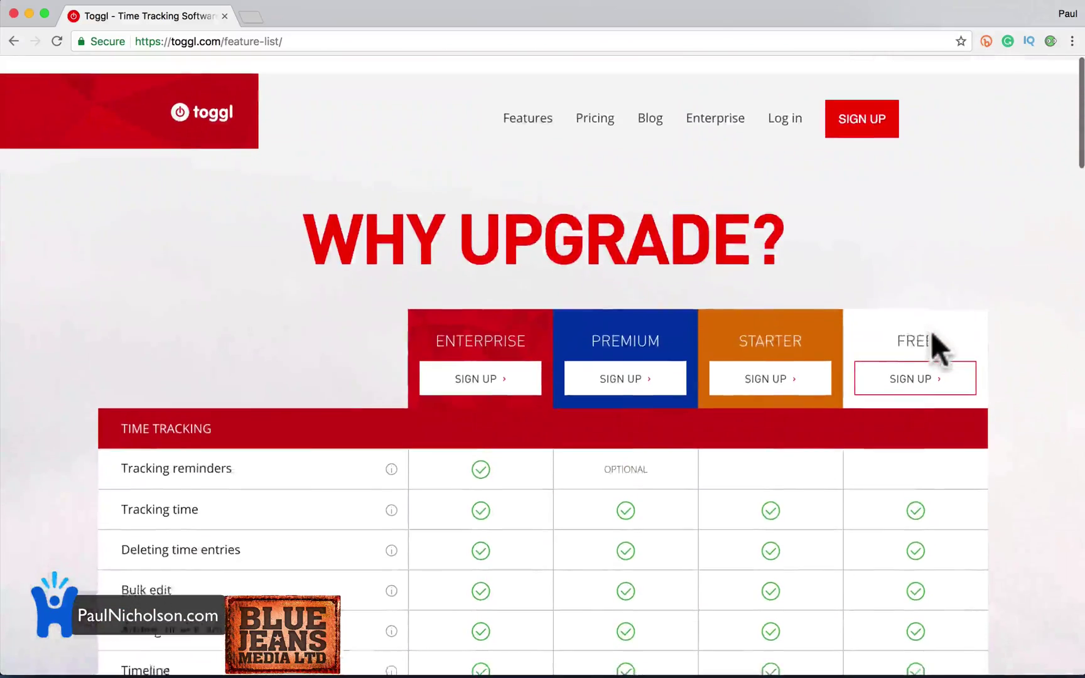
left_click(867, 112)
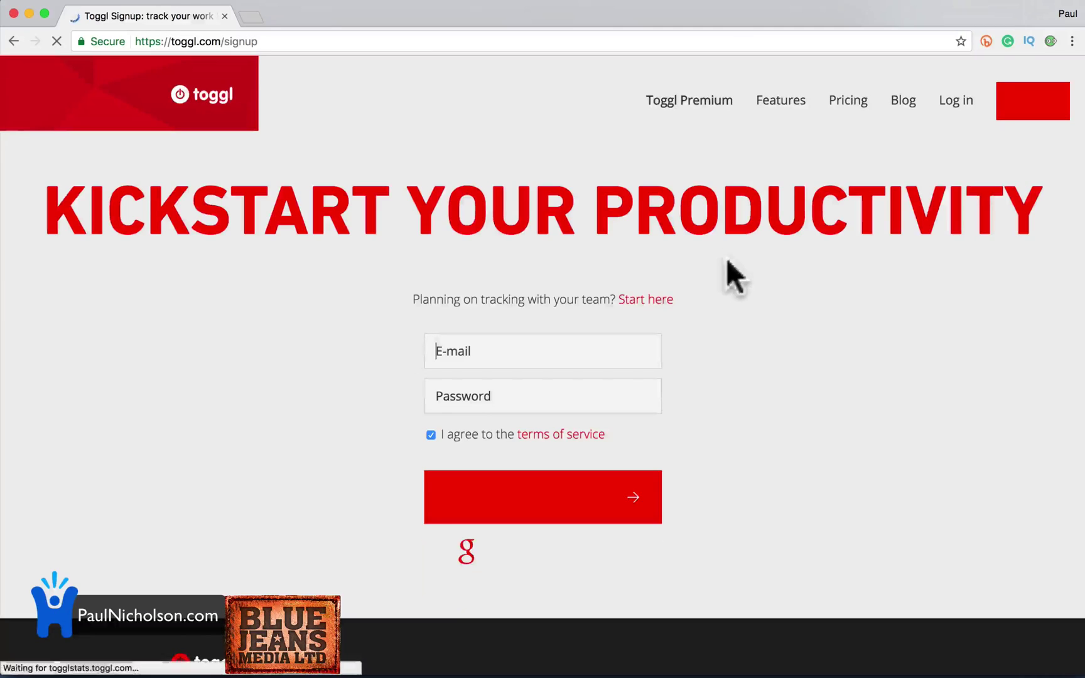
Enter an e-mail address and password and sign up for a free account.
left_click(580, 350)
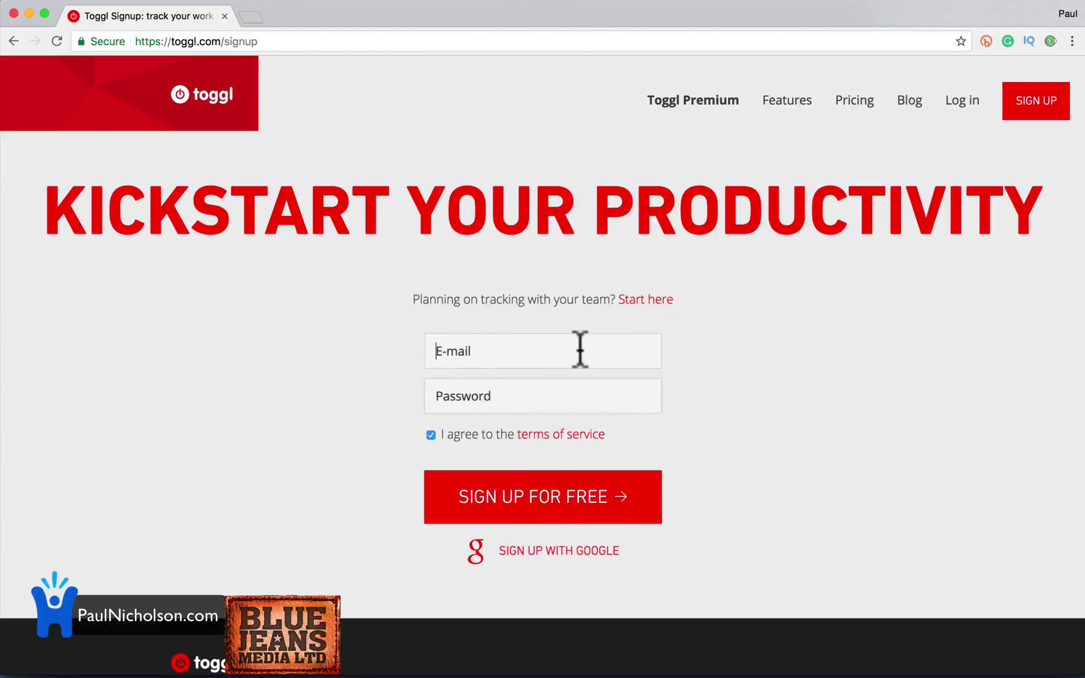
left_click(534, 348)
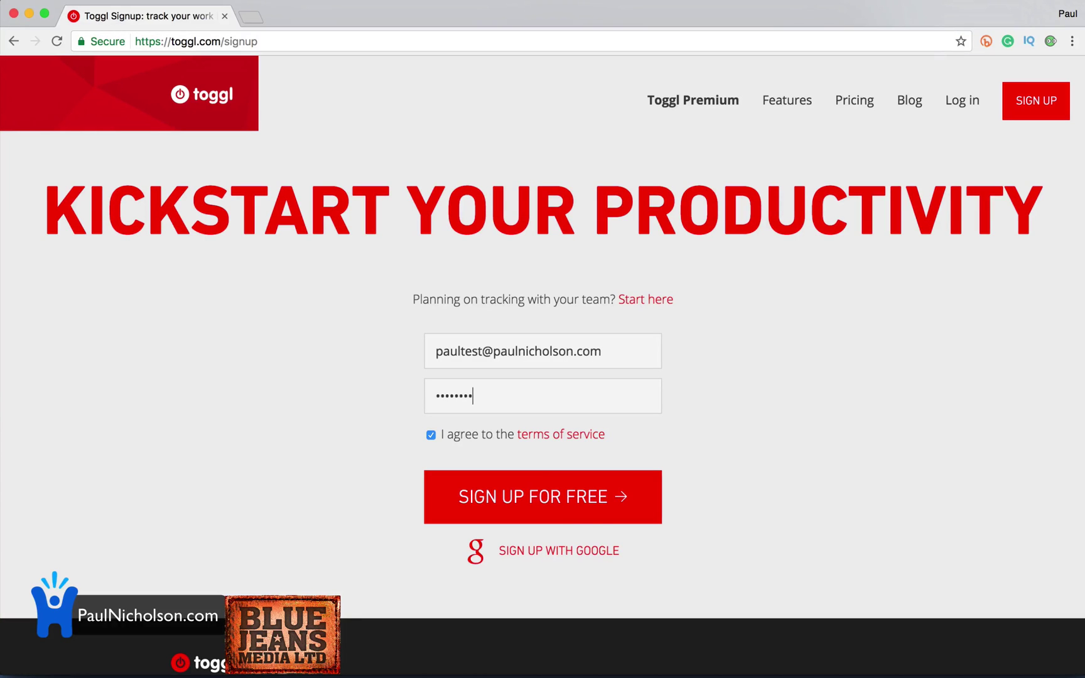
left_click(579, 496)
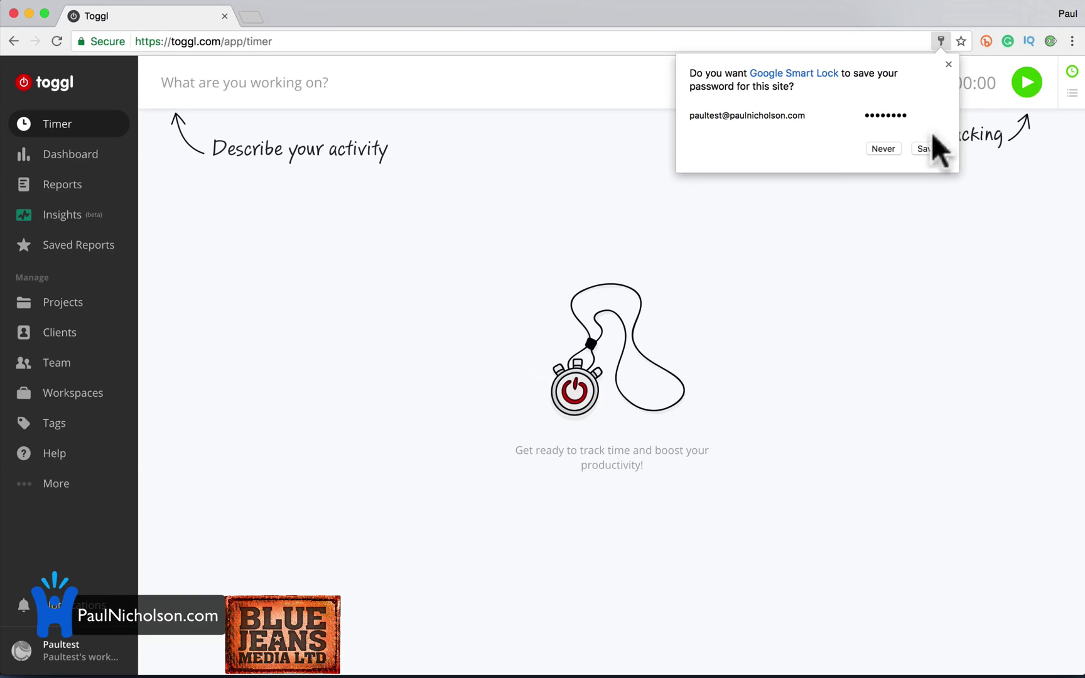
Dismiss the password prompt, describe the entry as Recording Toggl Video, and start a Youtube Videos project.
left_click(948, 64)
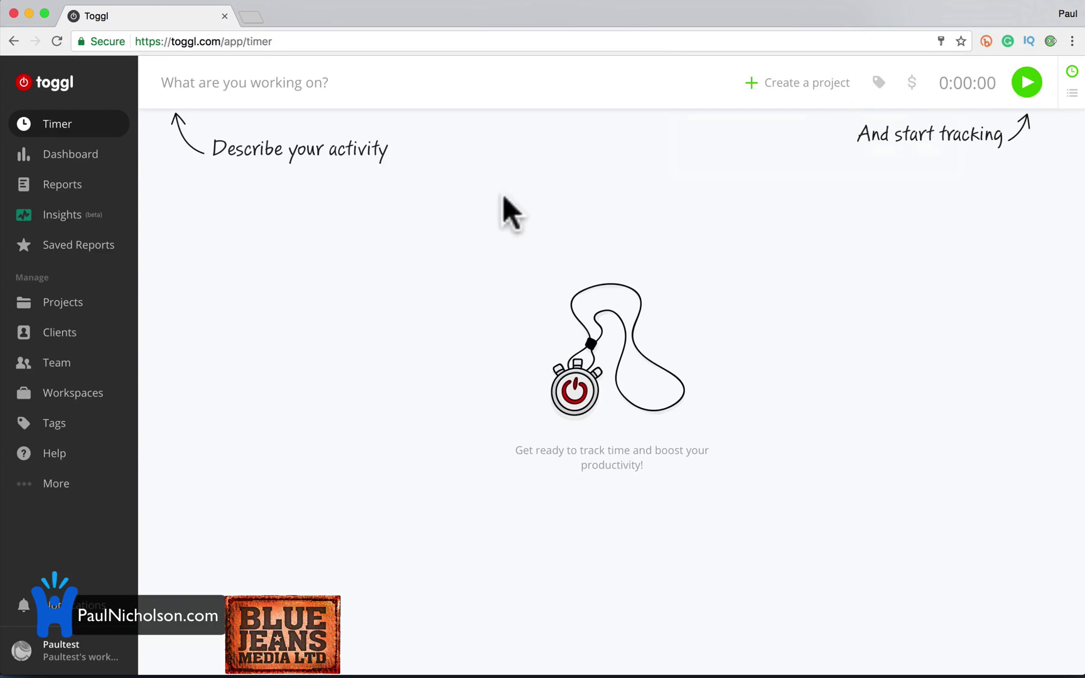
left_click(292, 88)
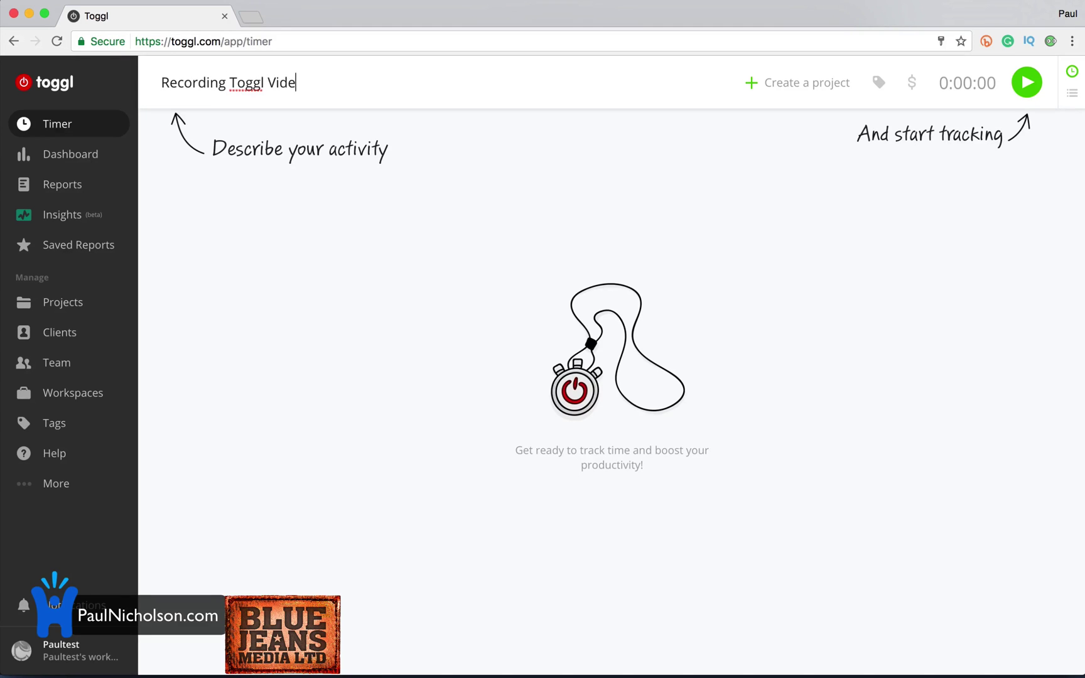
left_click(750, 79)
left_click(534, 278)
type("Youtube Videos")
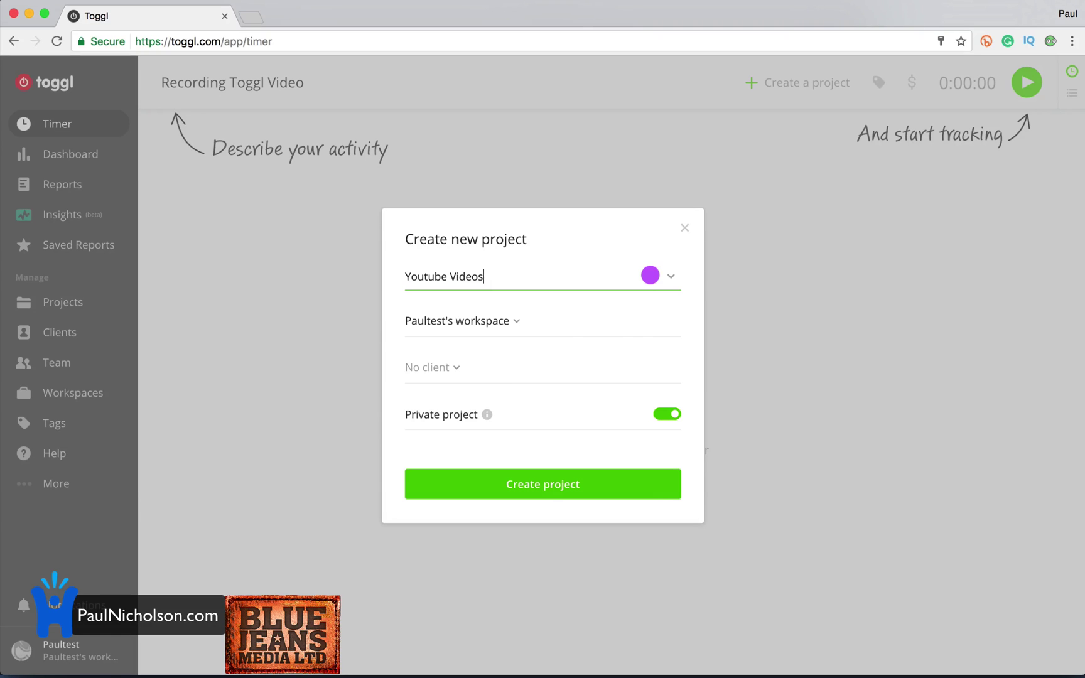
Make the Youtube Videos project red, abandon adding a client, and create it.
key("Tab")
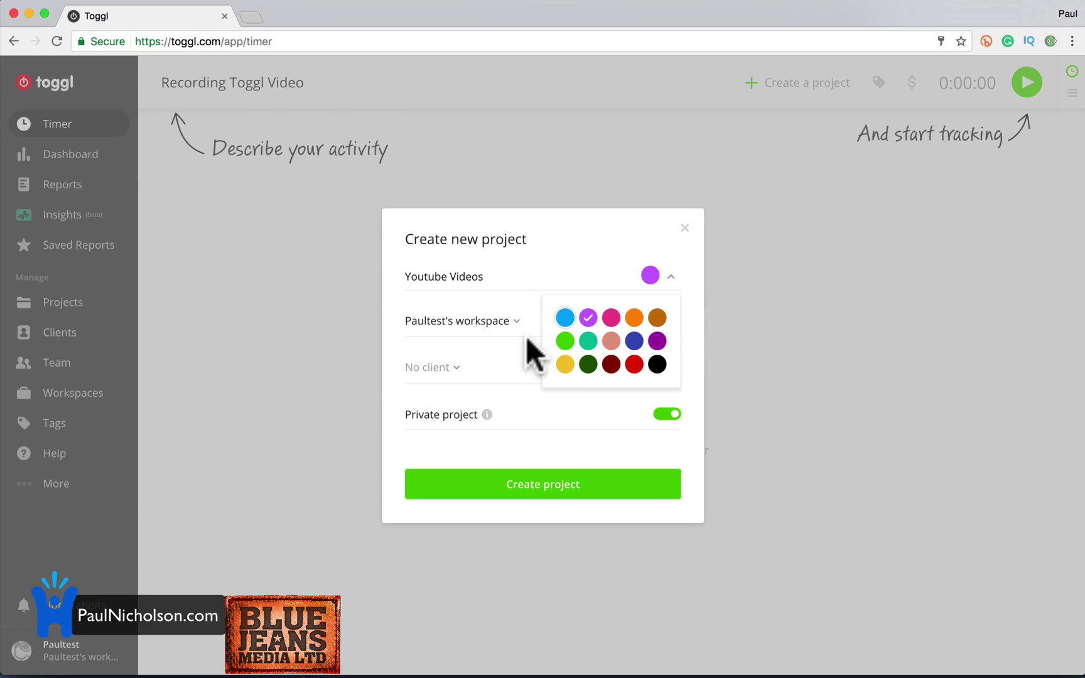
left_click(631, 364)
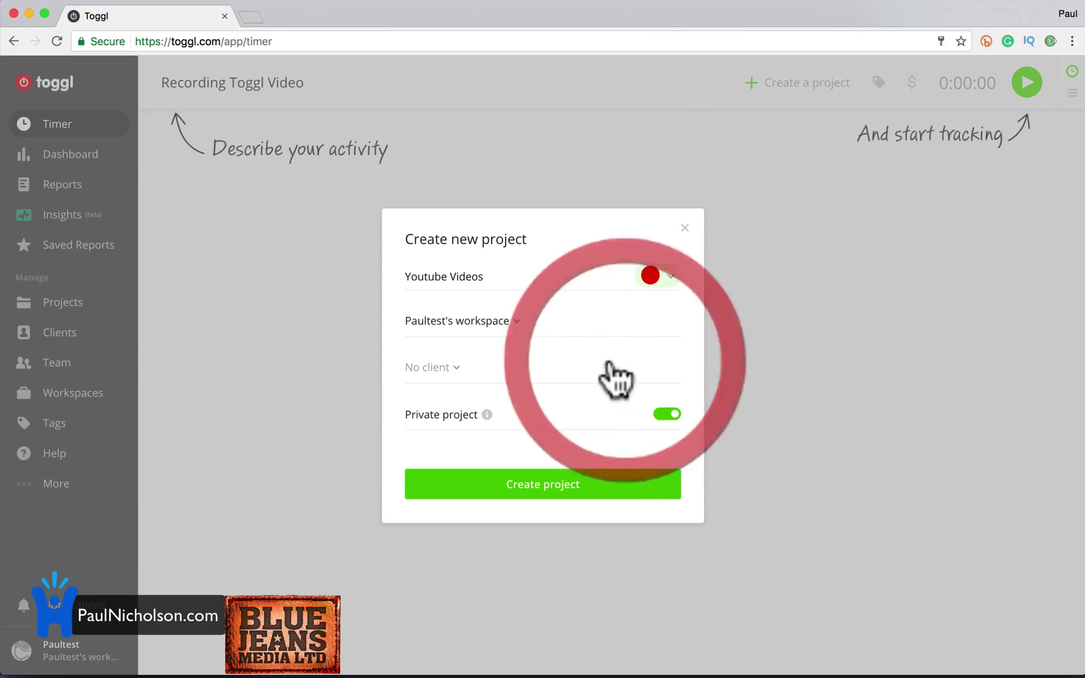
left_click(460, 367)
left_click(489, 431)
type("Blue Jeans Media")
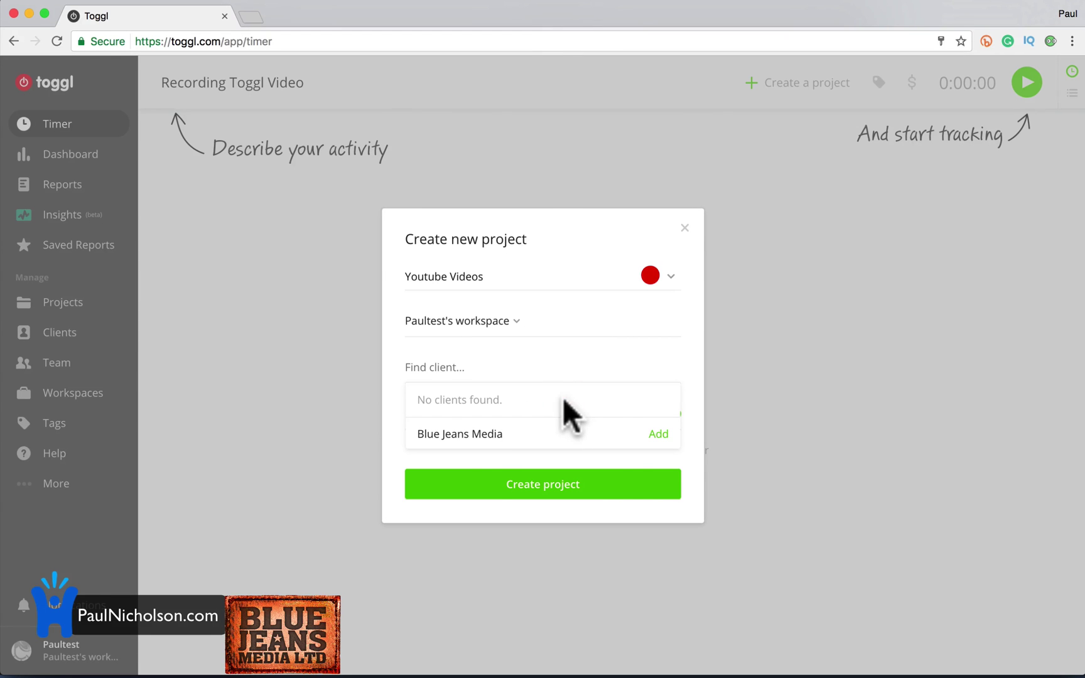
left_click(540, 458)
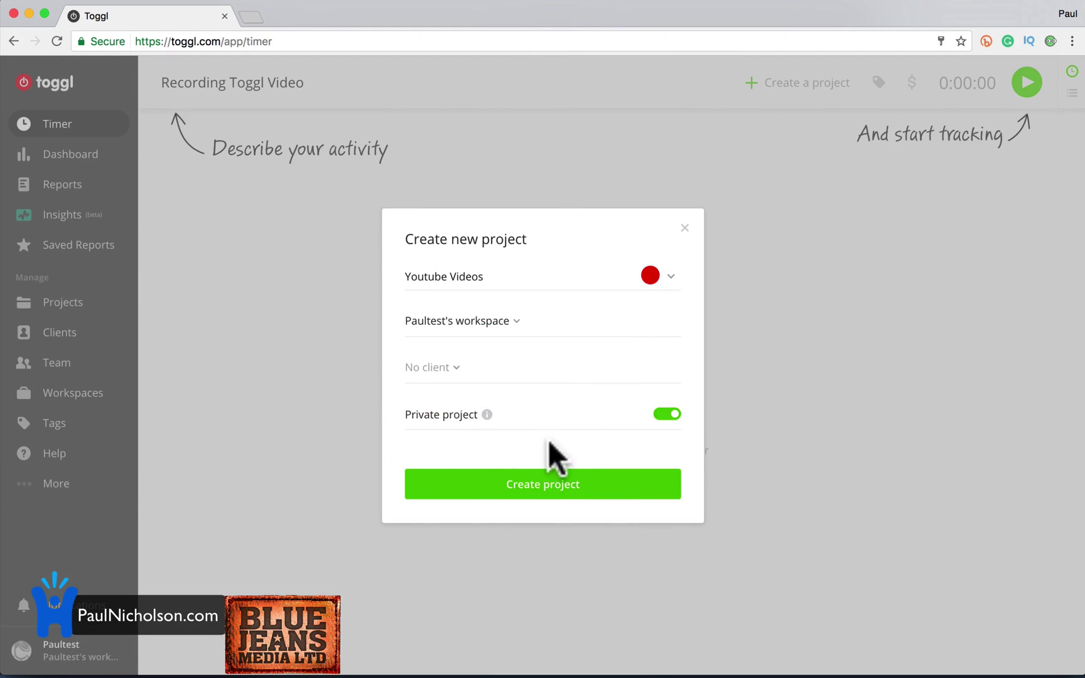
left_click(531, 474)
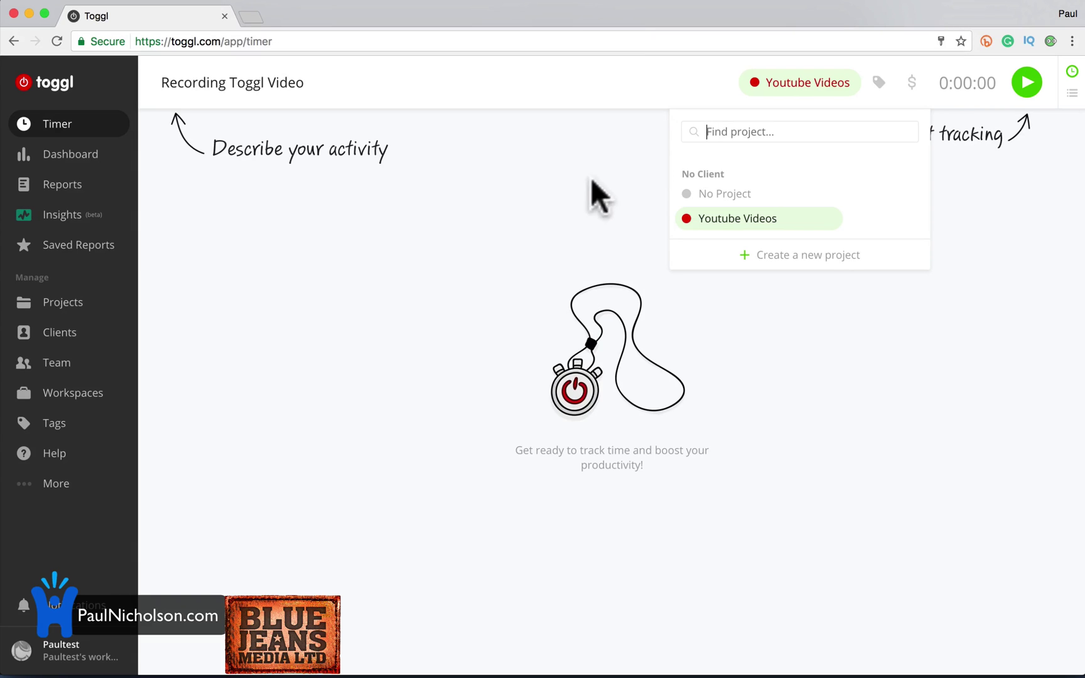
Start timing Recording Toggl Video, tag it Toogl, Youtube and Online, and mark it billable.
left_click(575, 226)
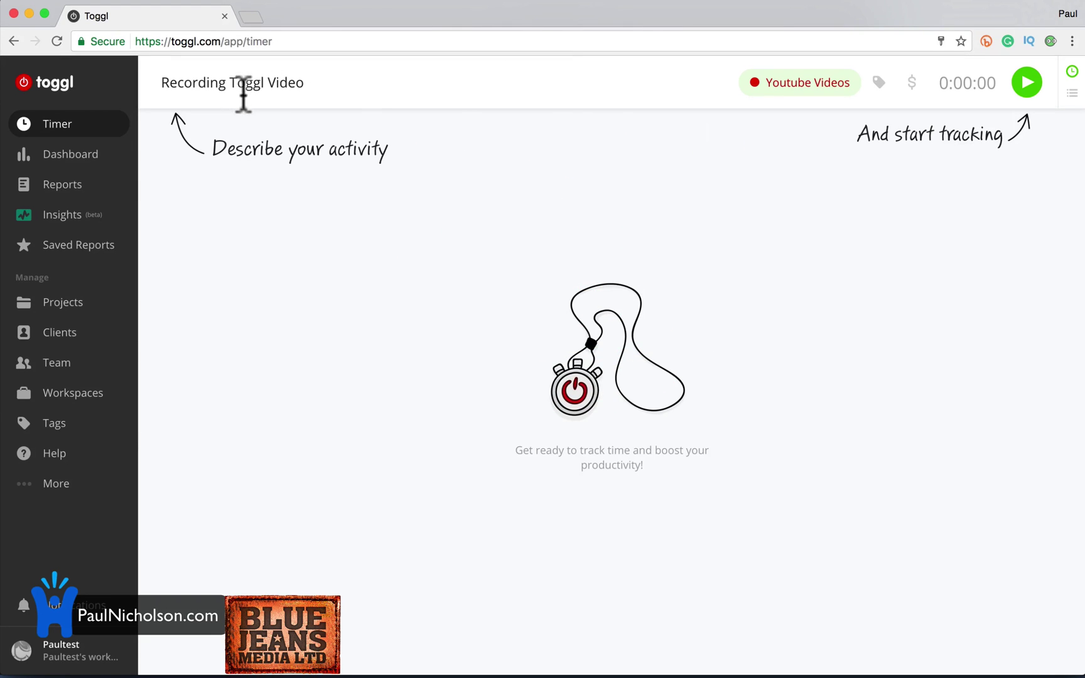
left_click(1026, 85)
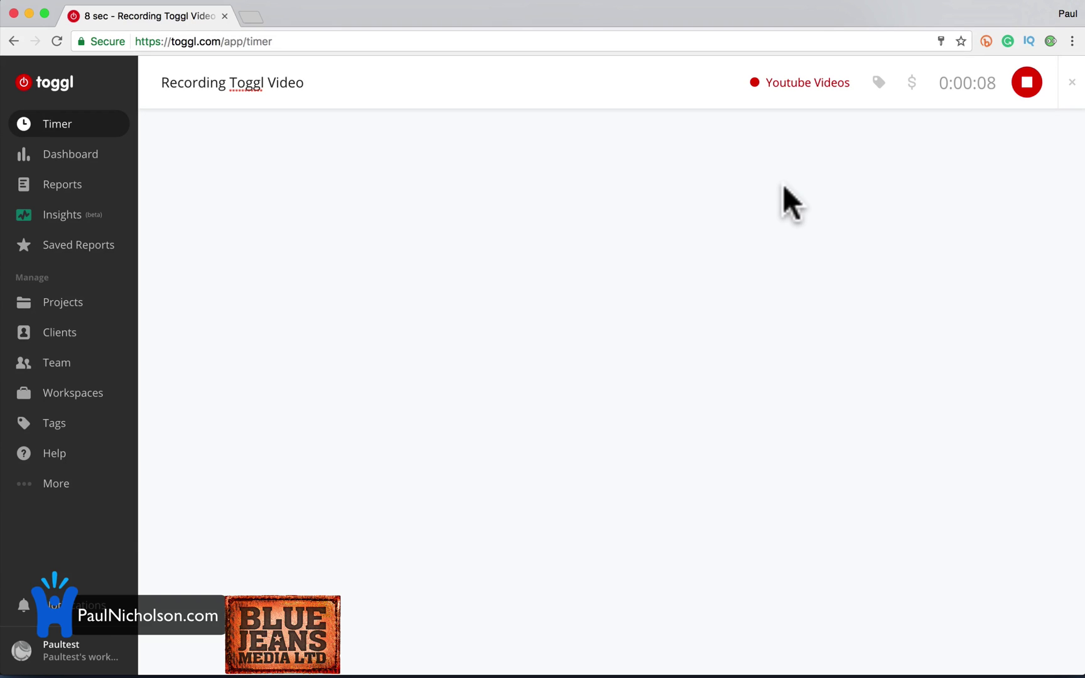
left_click(879, 83)
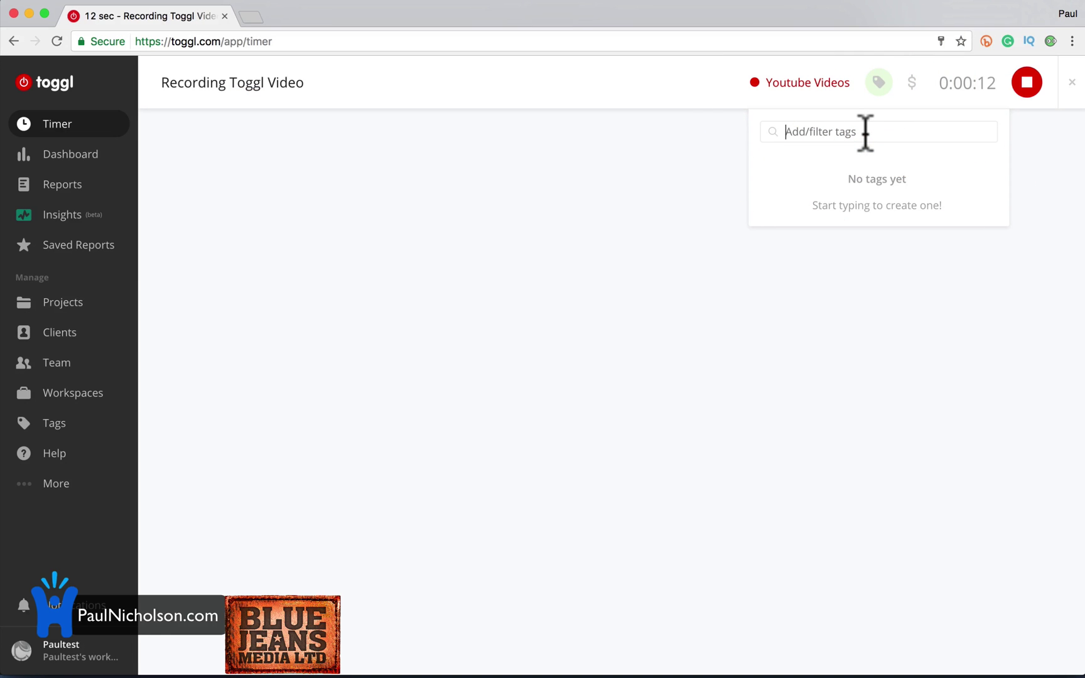
type("Toogl")
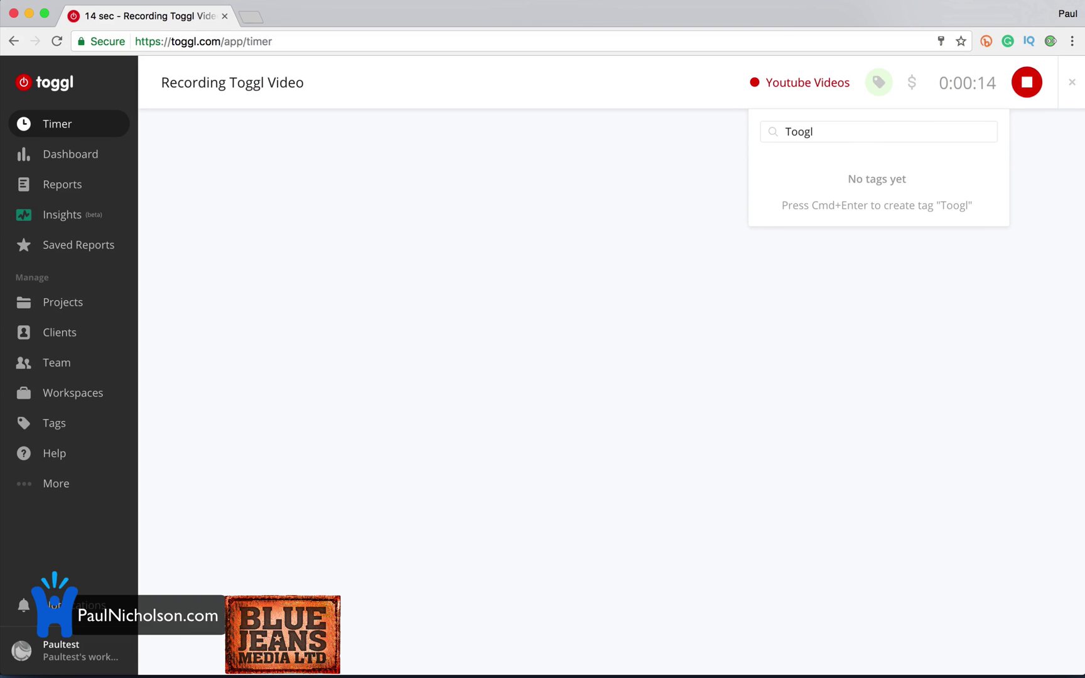
key("super+Return")
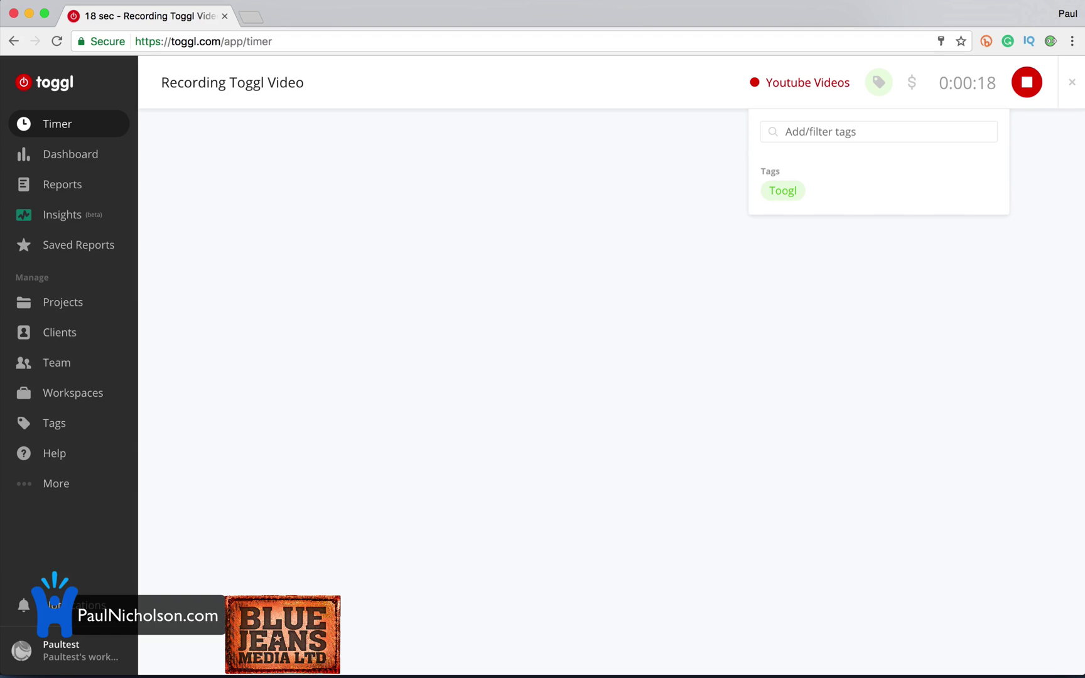
type("Youtube")
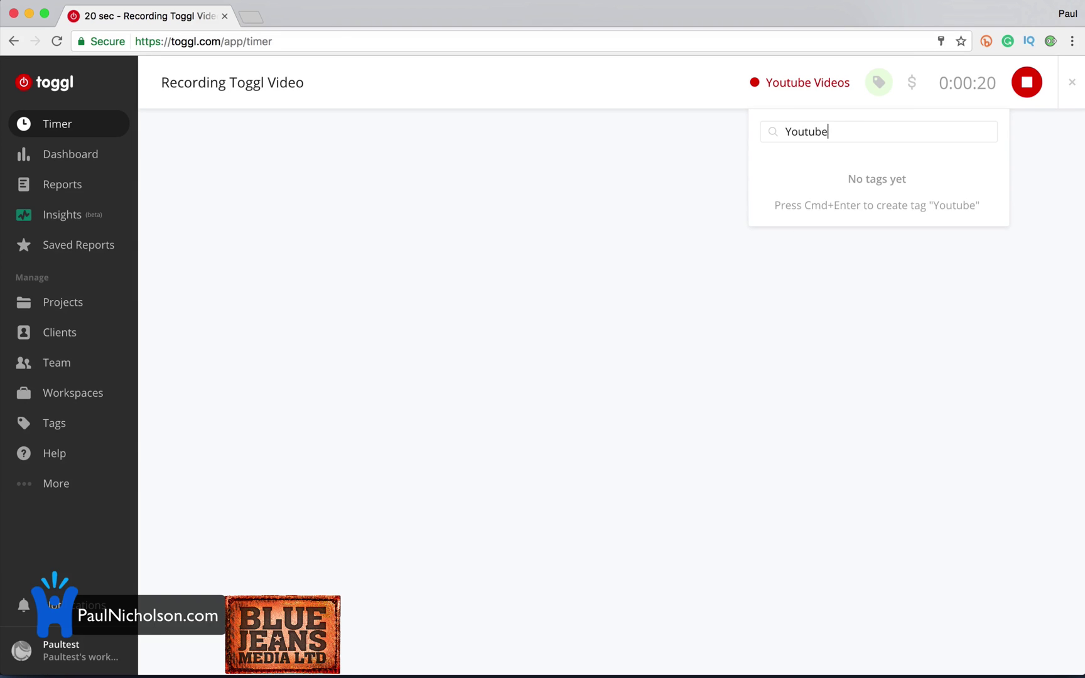
key("super+Return")
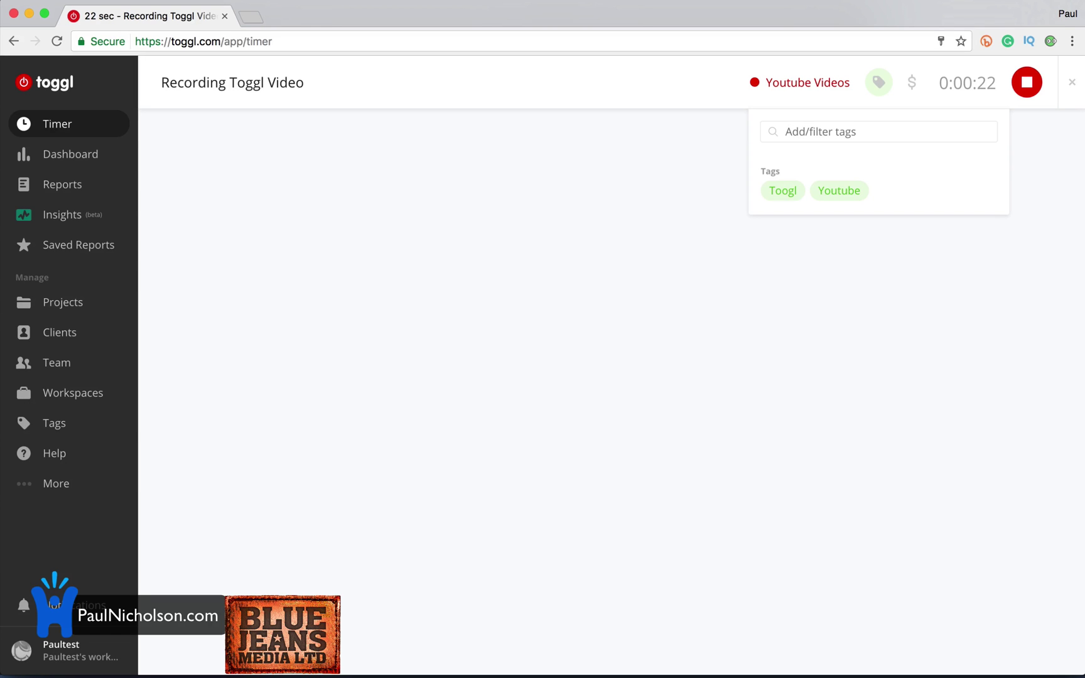
type("Online")
key("super+Return")
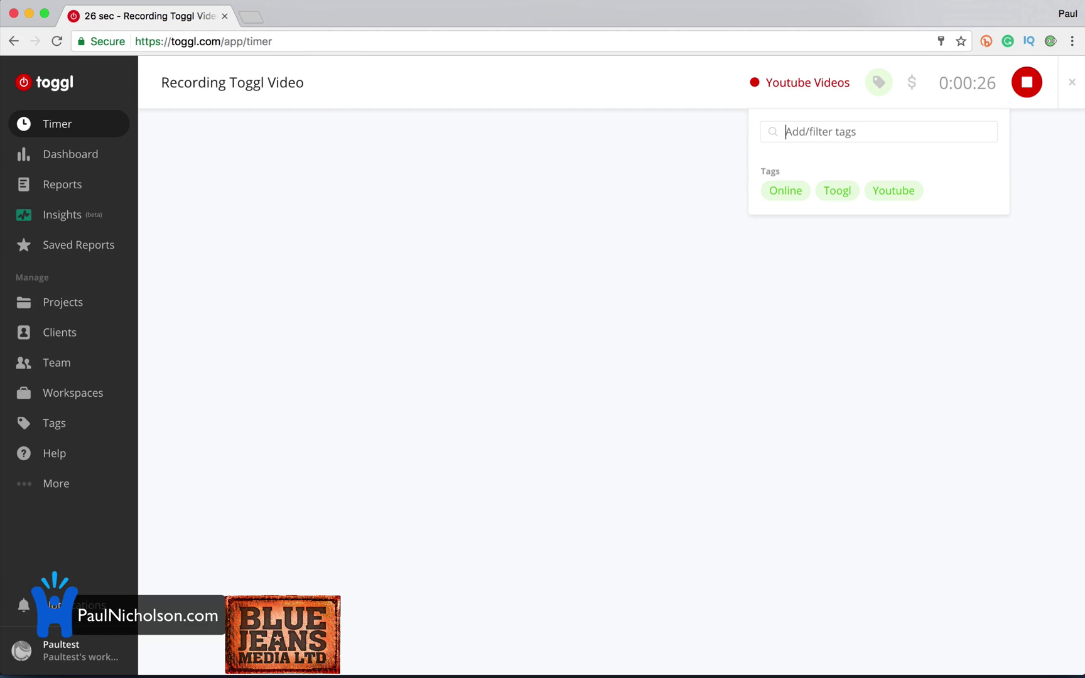
left_click(842, 346)
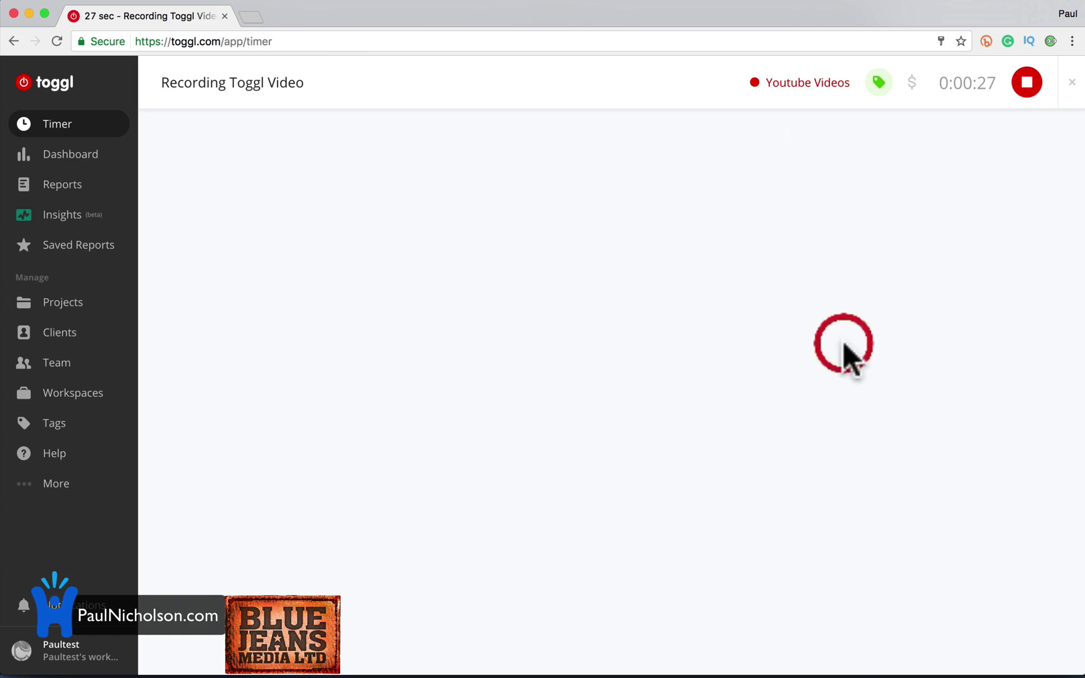
left_click(911, 92)
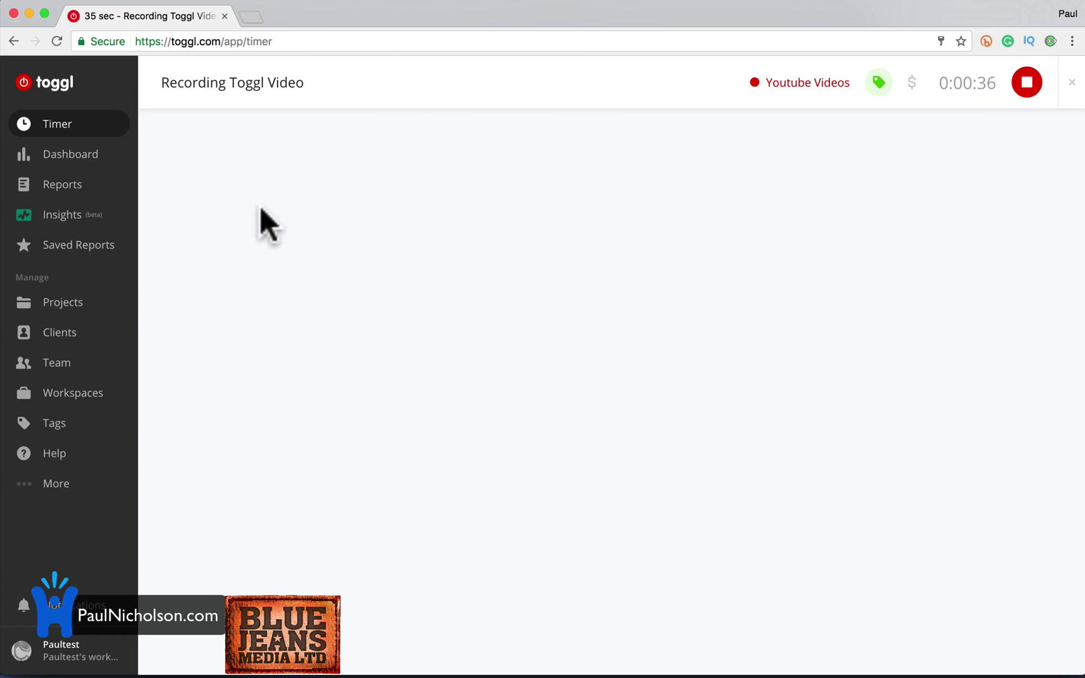
Stop the running timer, switch to manual entry mode, and begin the Building PN Website description.
left_click(1026, 82)
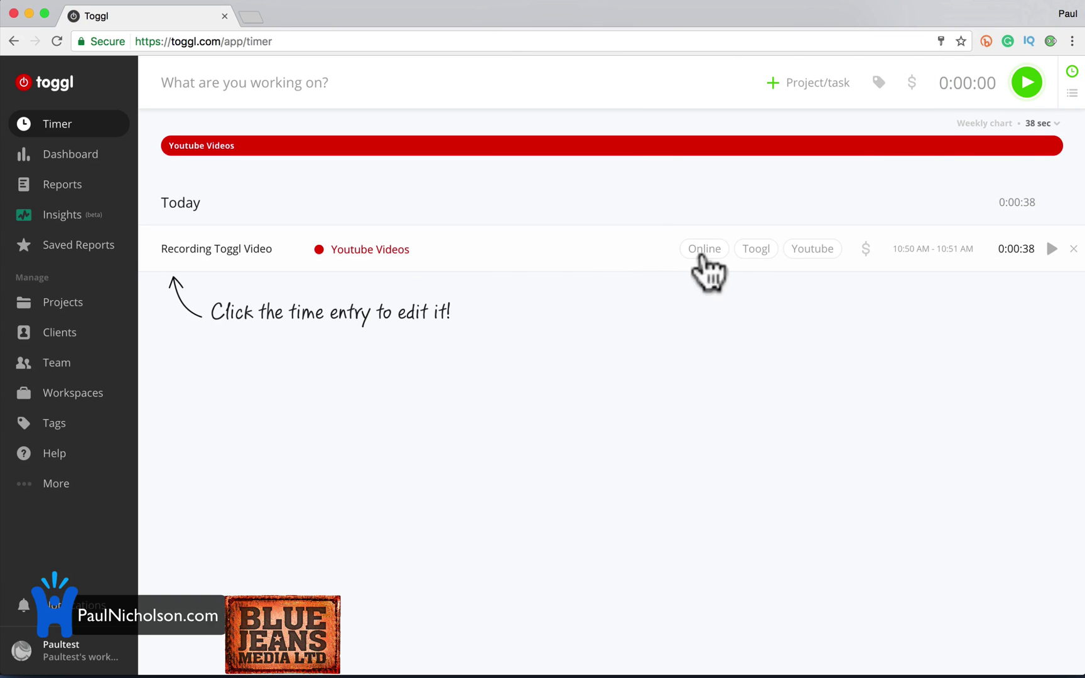
mouse_move(341, 135)
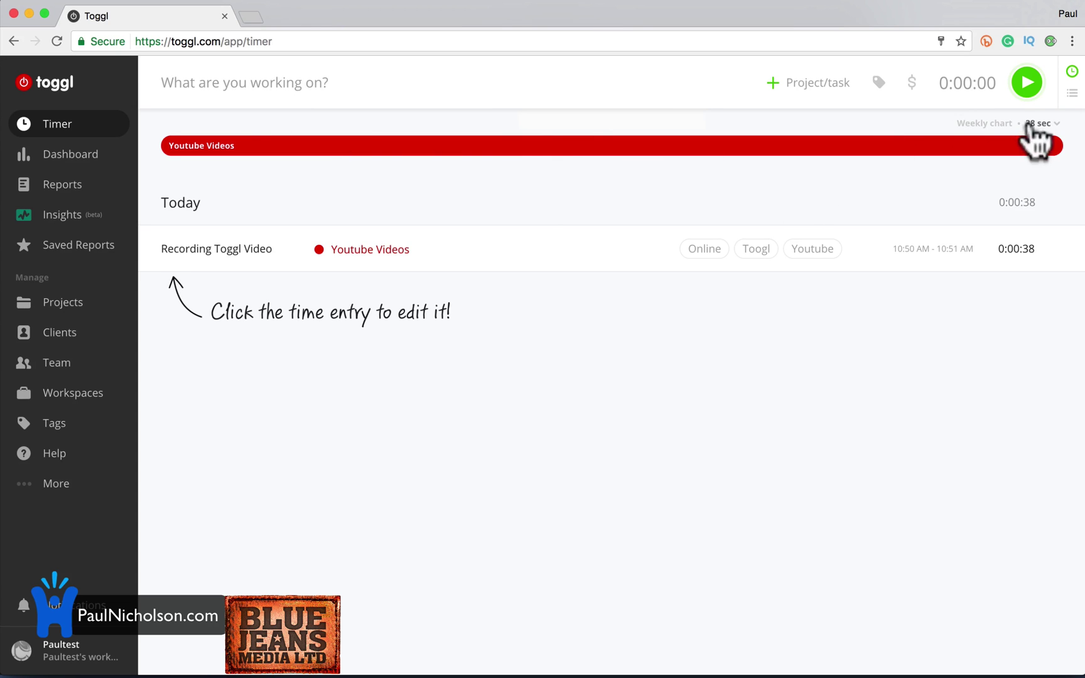
left_click(1072, 93)
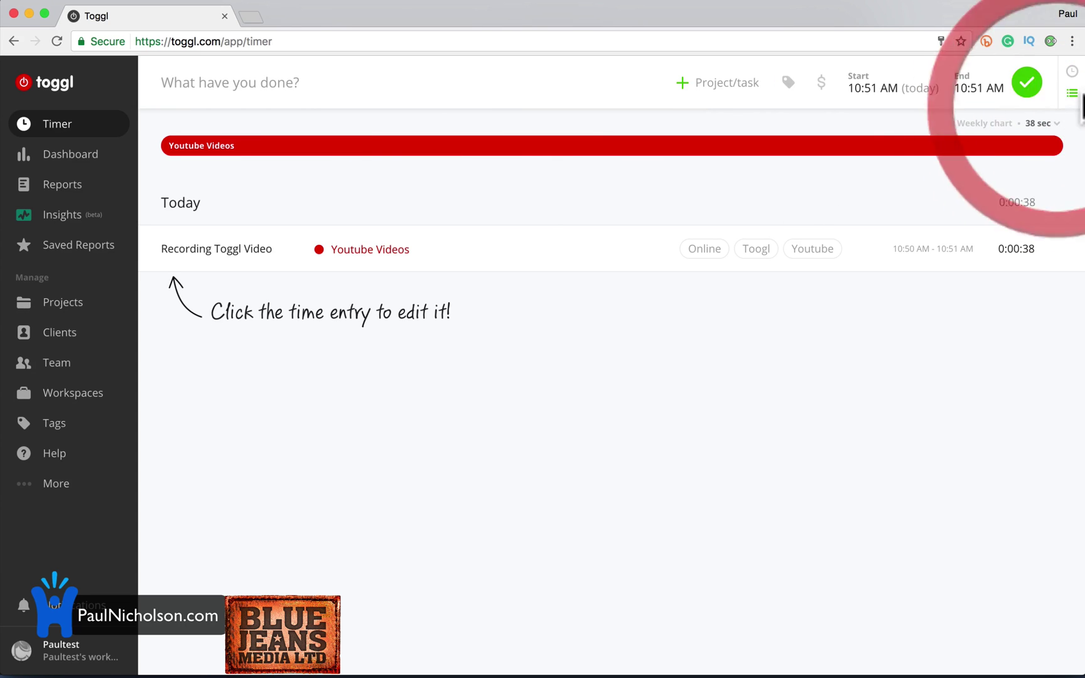
left_click(1072, 71)
left_click(1072, 93)
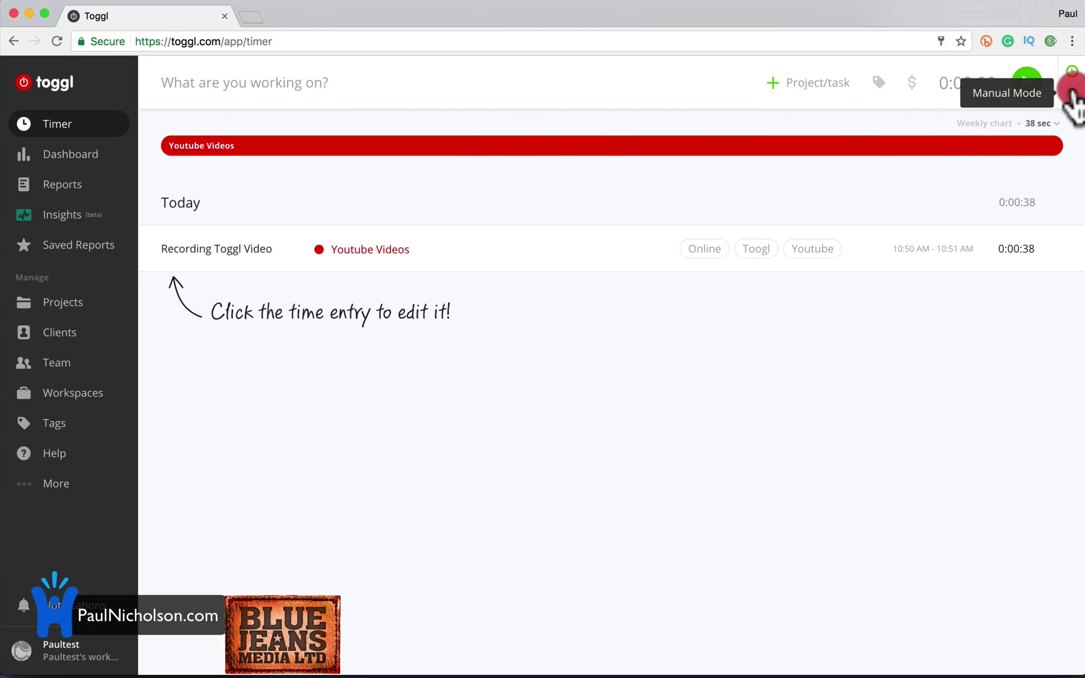
left_click(439, 105)
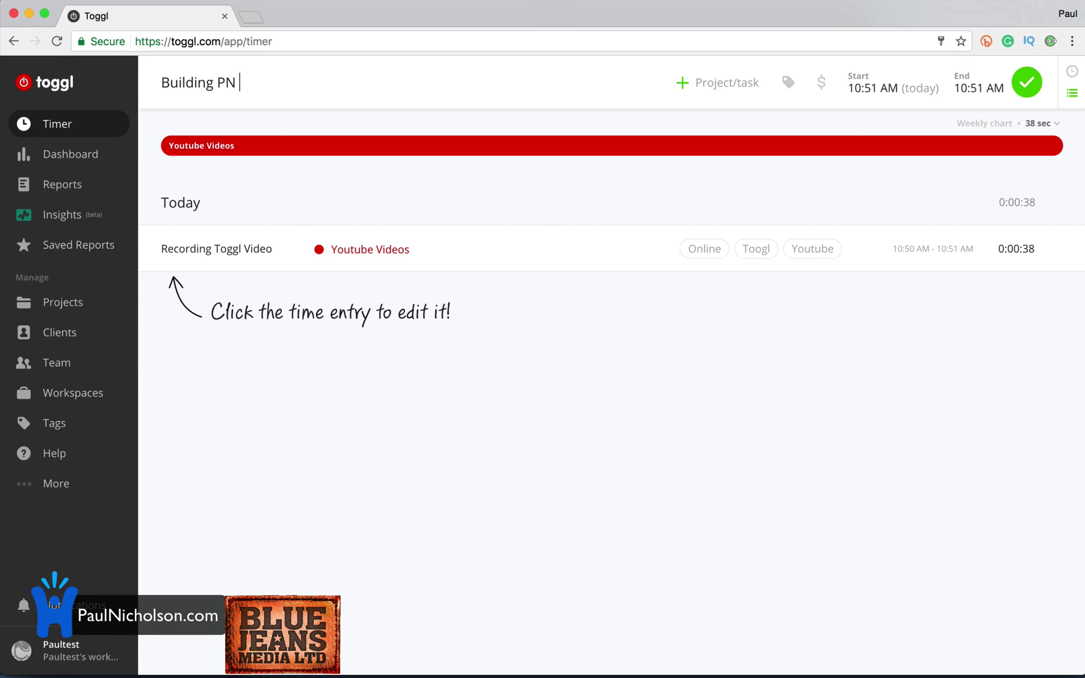
Search the projects for a Website name and start creating a new website project from it.
left_click(719, 82)
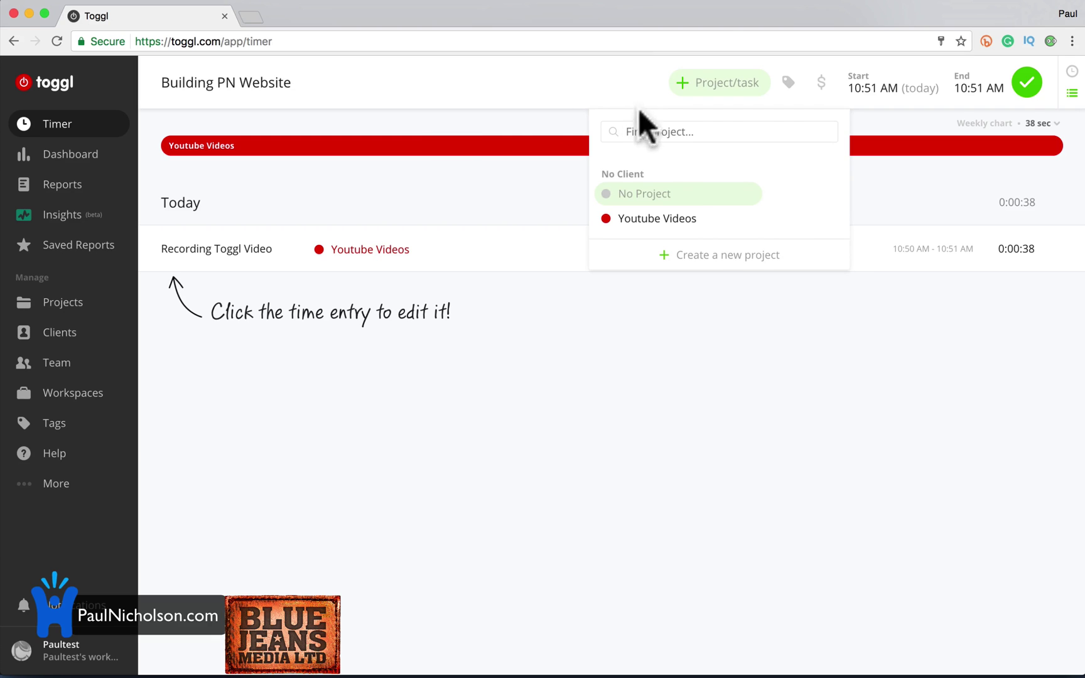
left_click(659, 133)
type("Paul")
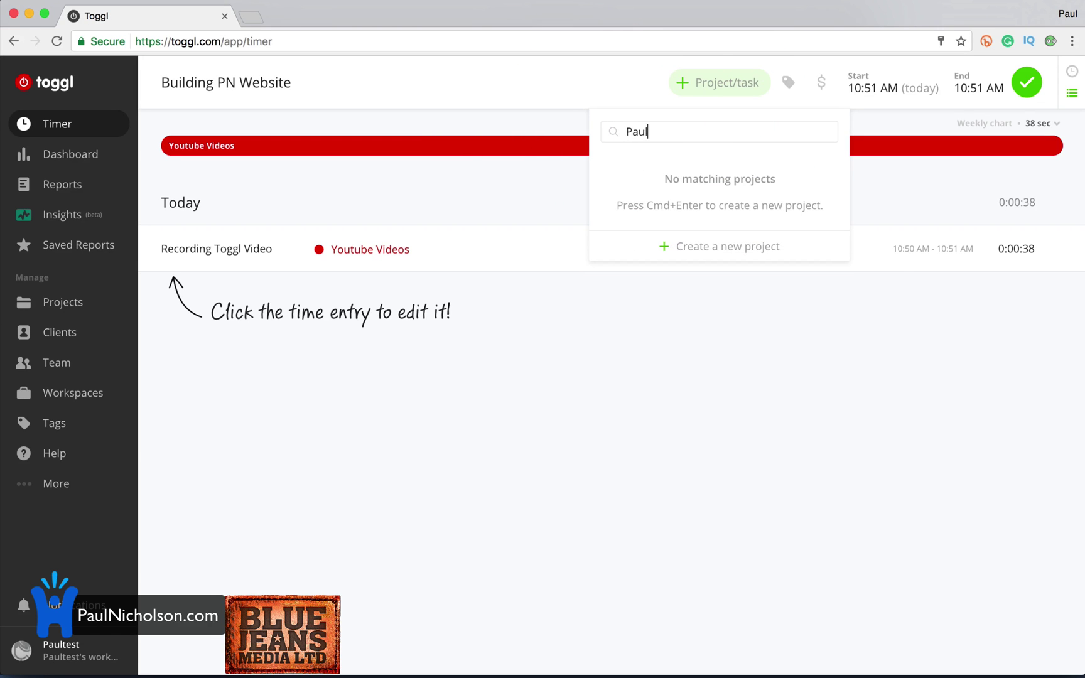
type("web")
key("BackSpace")
key("BackSpace")
key("BackSpace")
type("Website")
left_click(709, 245)
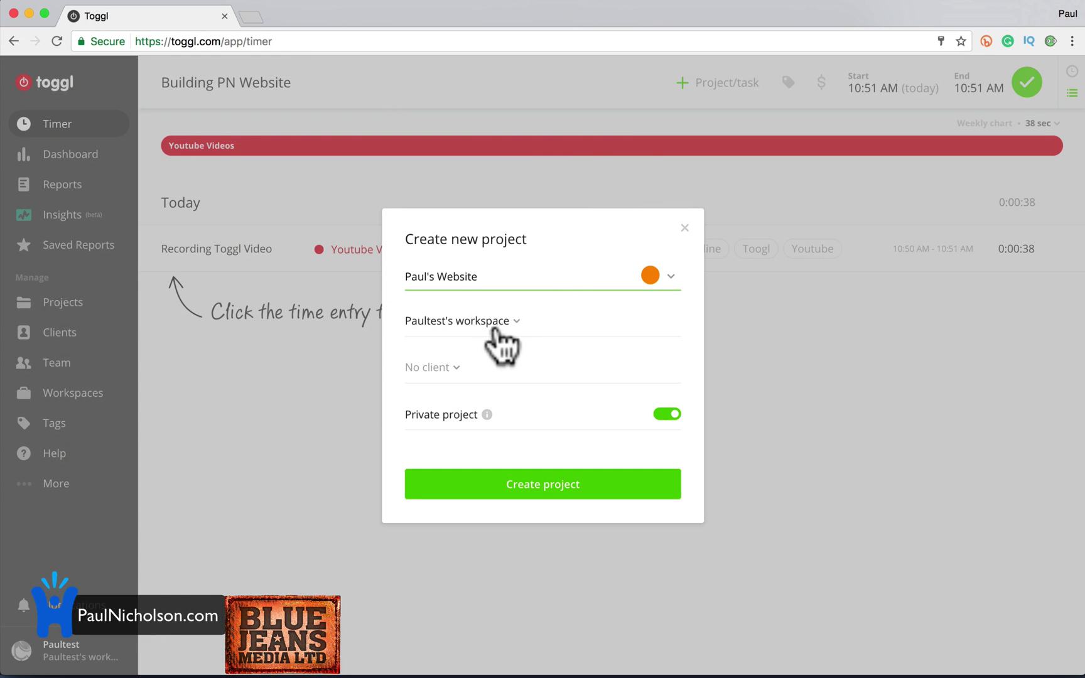
Add a new client named after the website's domain and create the project for the entry.
left_click(515, 322)
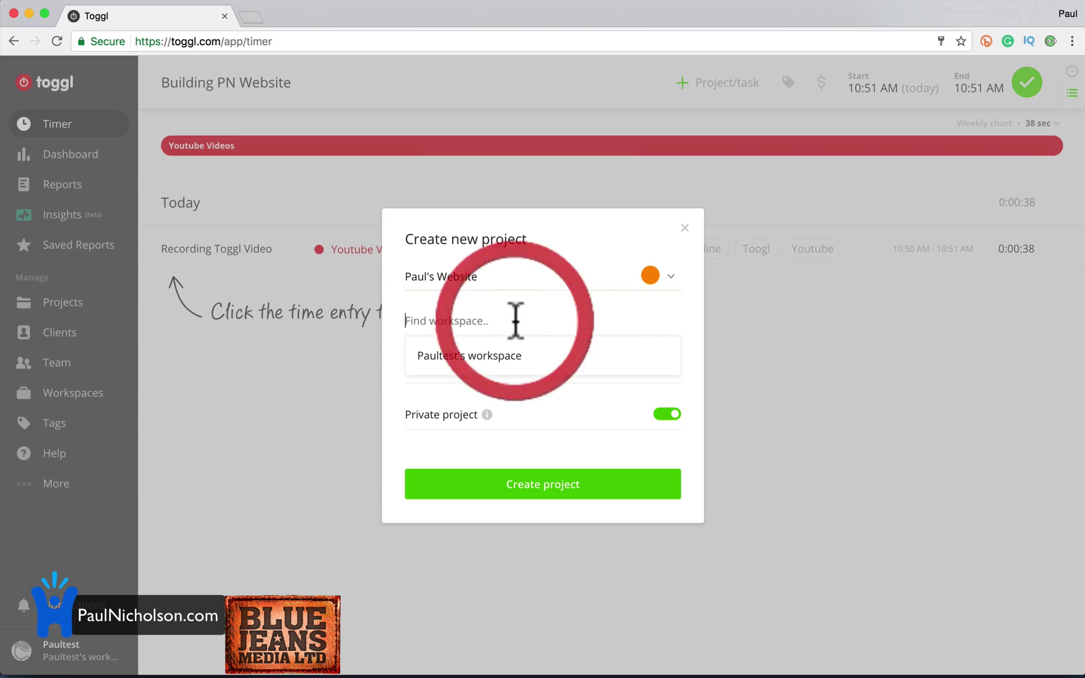
left_click(527, 395)
left_click(521, 371)
left_click(499, 403)
type("PaulNicholson.com")
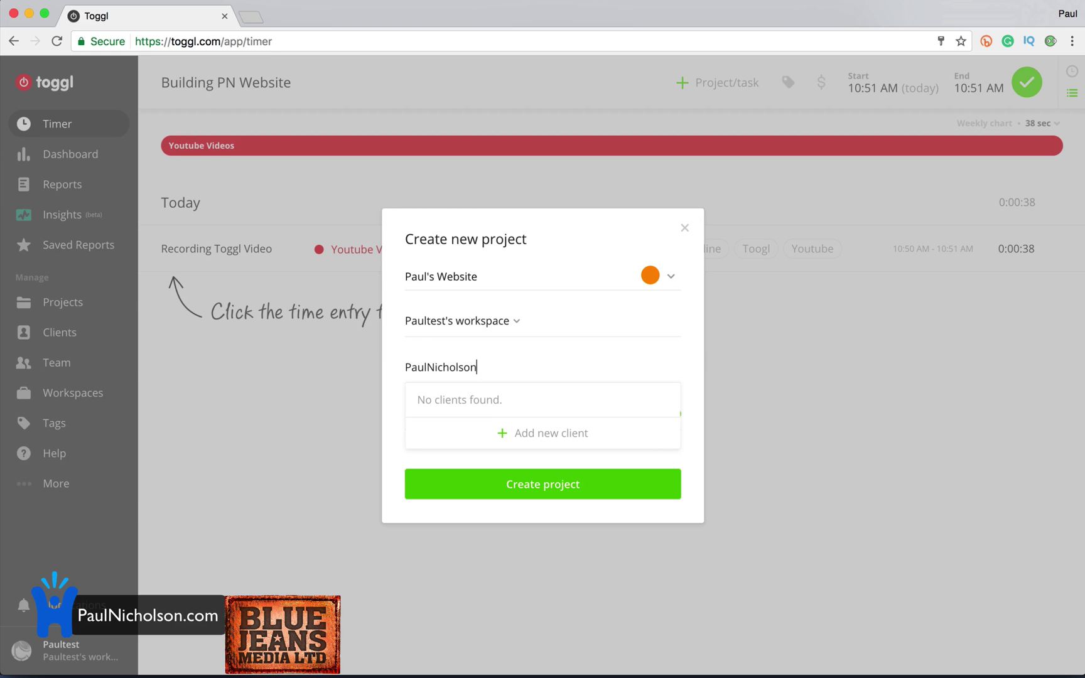
left_click(526, 433)
left_click(513, 432)
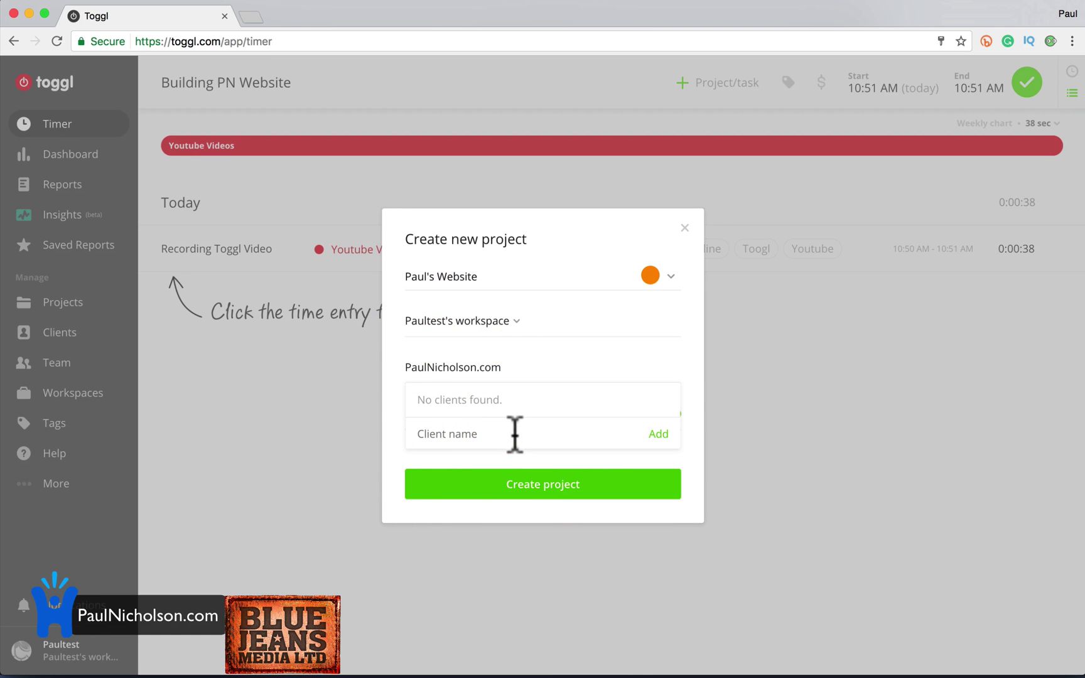
type("PaulNicholson.com")
left_click(658, 433)
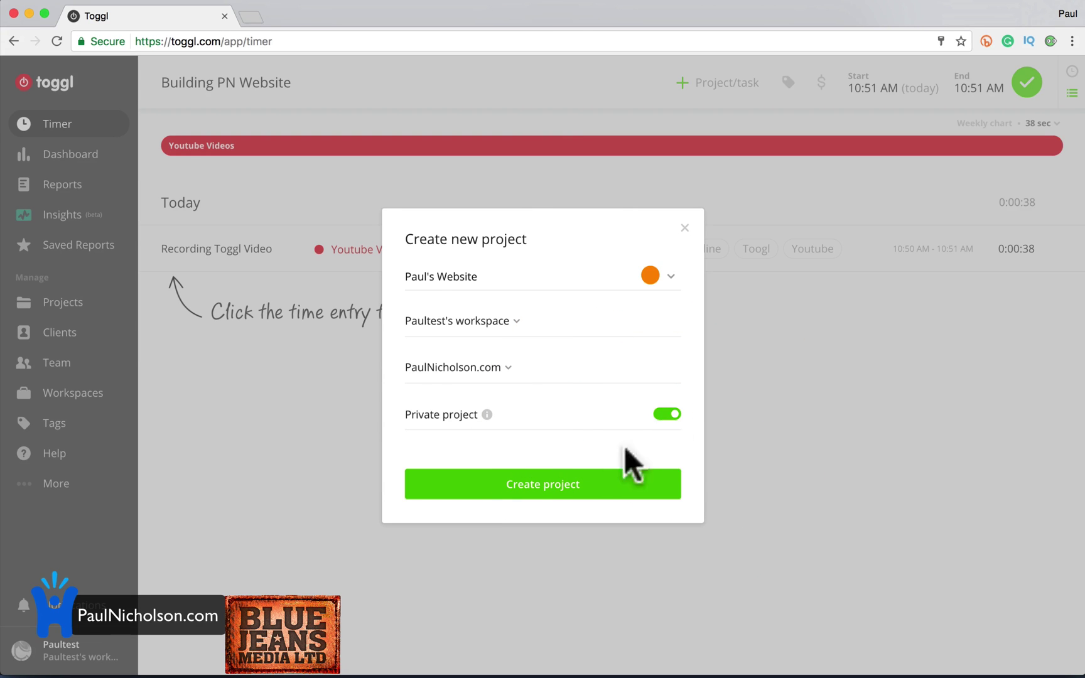
left_click(575, 483)
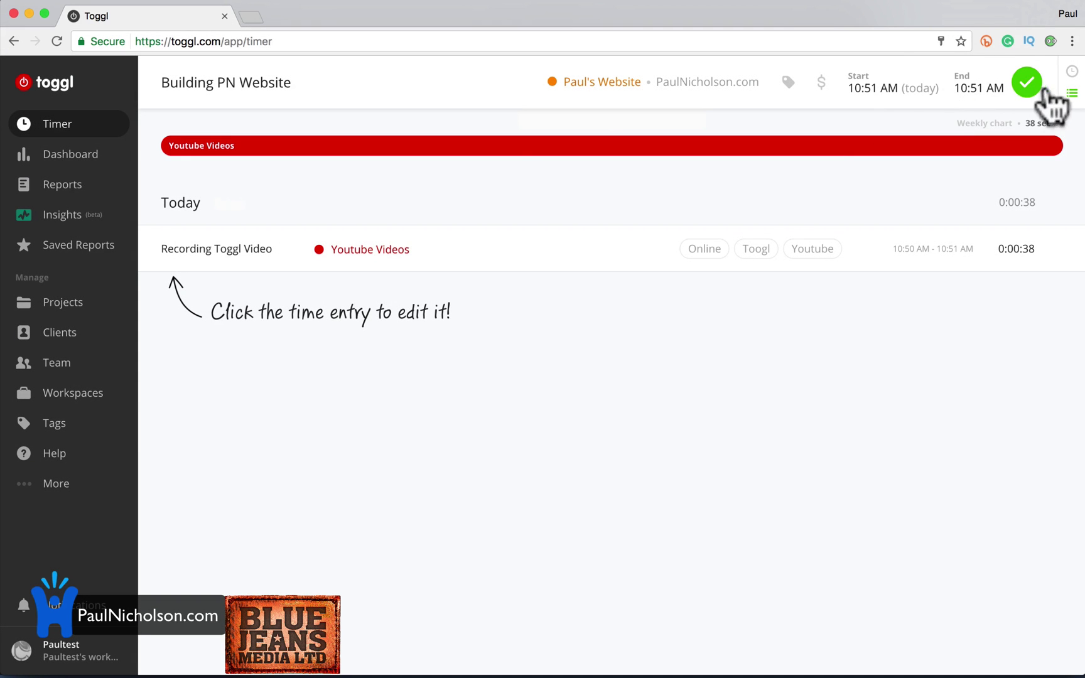
Date the entry May 6, set 9:00 AM to 12:00 PM, and save it.
left_click(887, 85)
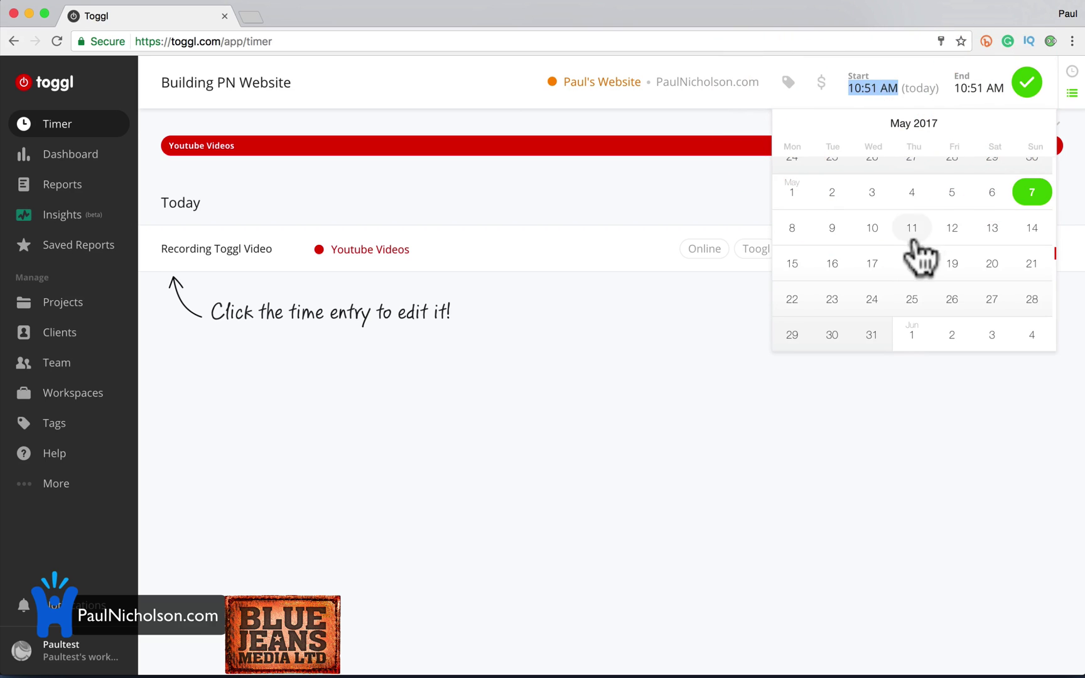
left_click(997, 196)
left_click(869, 89)
left_click(869, 89)
type("0900")
key("Return")
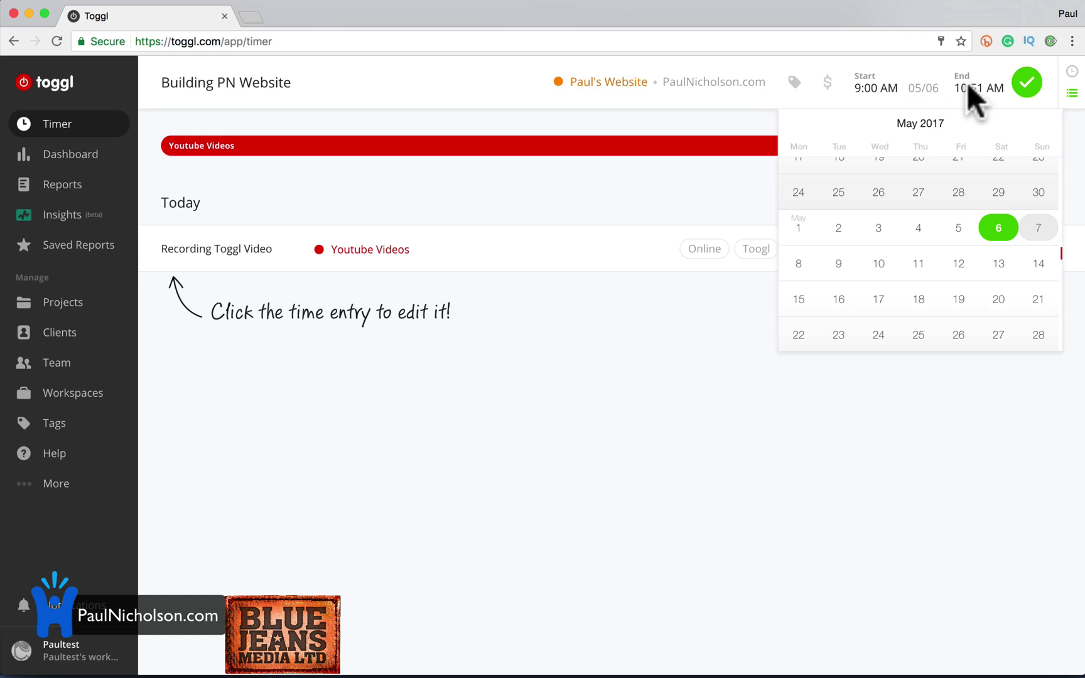
left_click(955, 87)
type("12:00")
key("Return")
left_click(1024, 85)
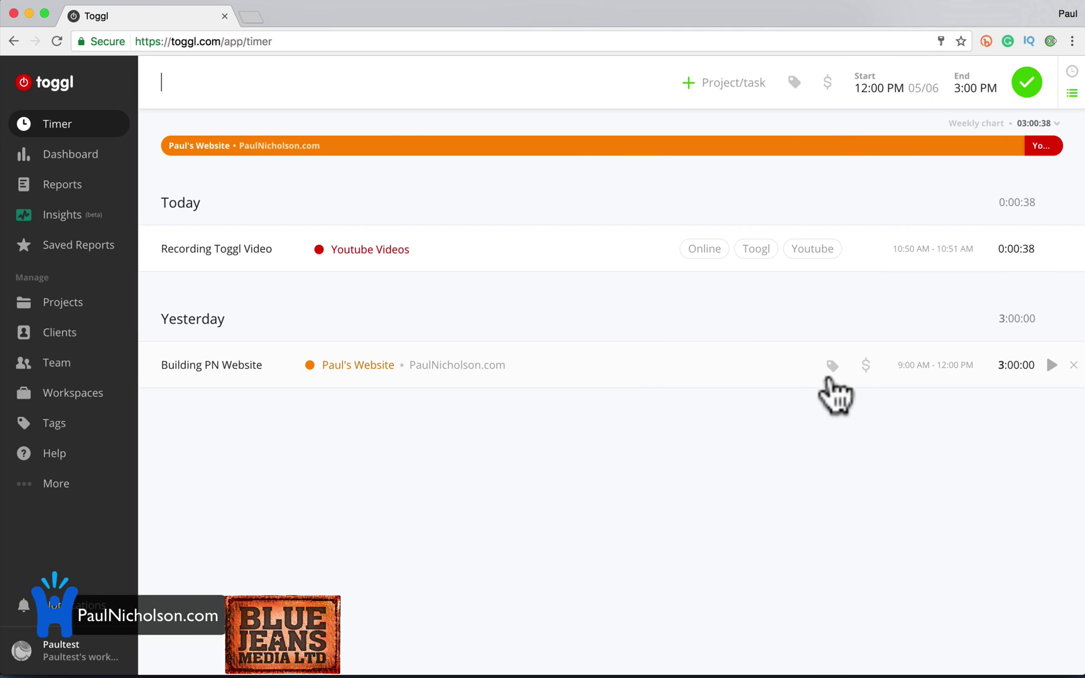
left_click(865, 366)
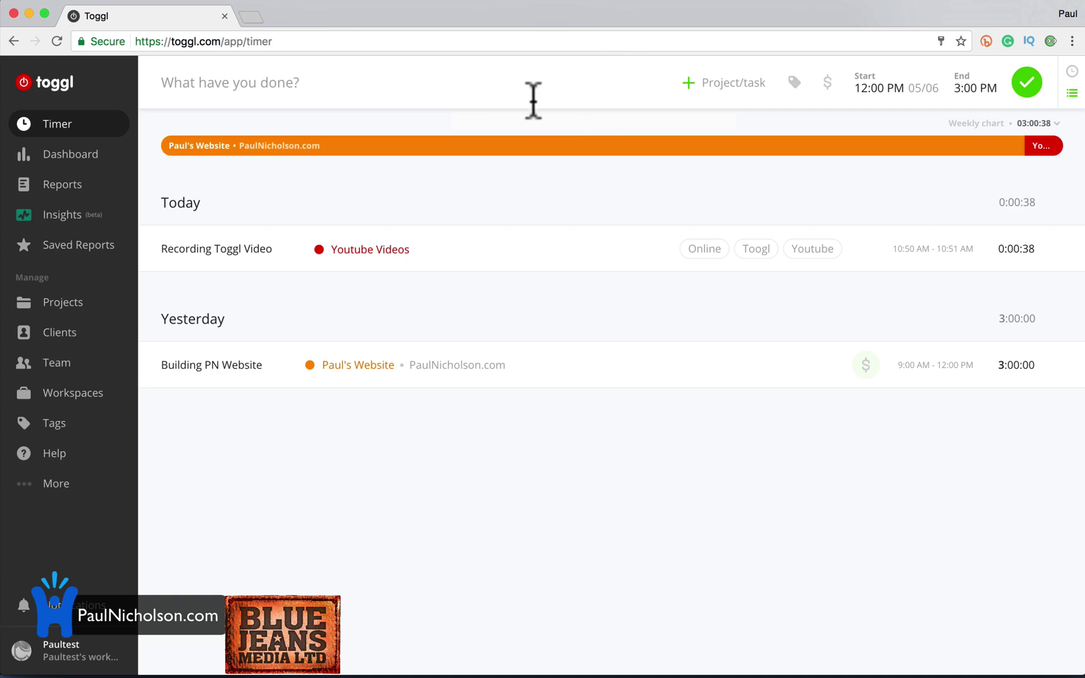
Expand More in the sidebar to show Import/Export, Subscription, Blog, Mobile App and Desktop App links.
left_click(436, 94)
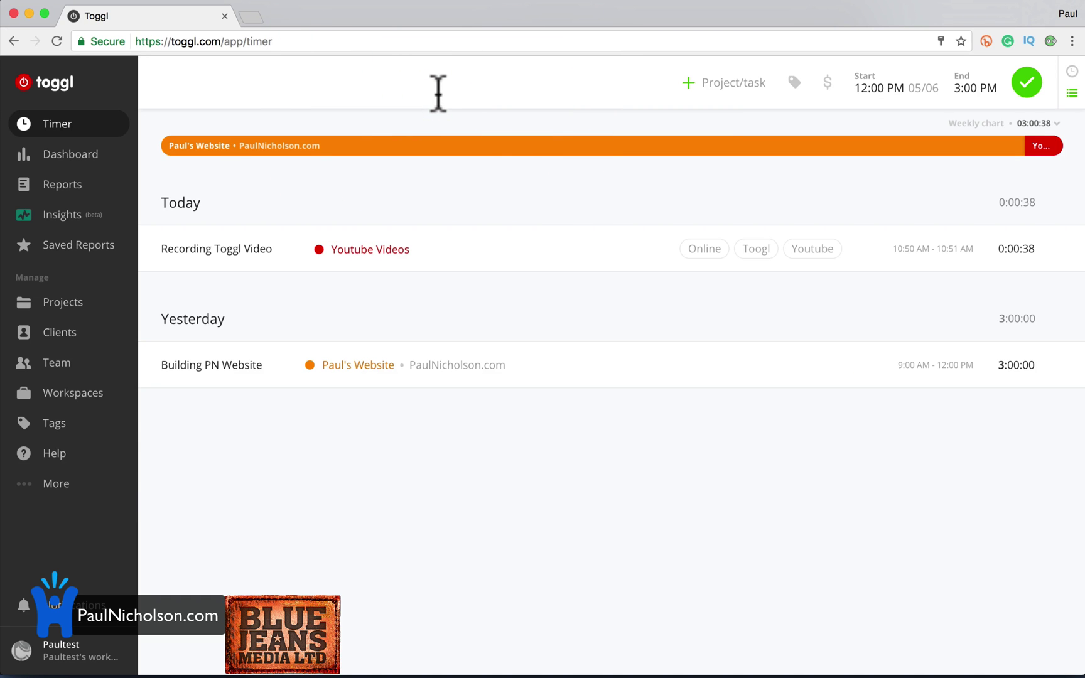
left_click(98, 488)
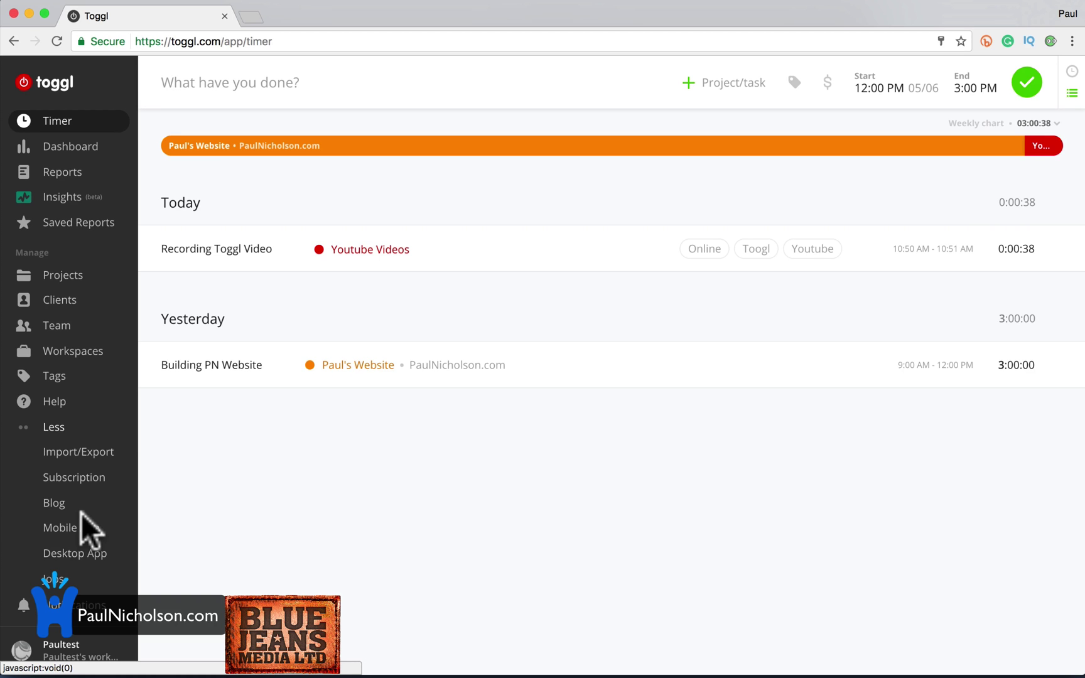
Describe a new entry as Phone Call Customer and start it in live timer mode.
left_click(203, 93)
type("Phone Call Customer")
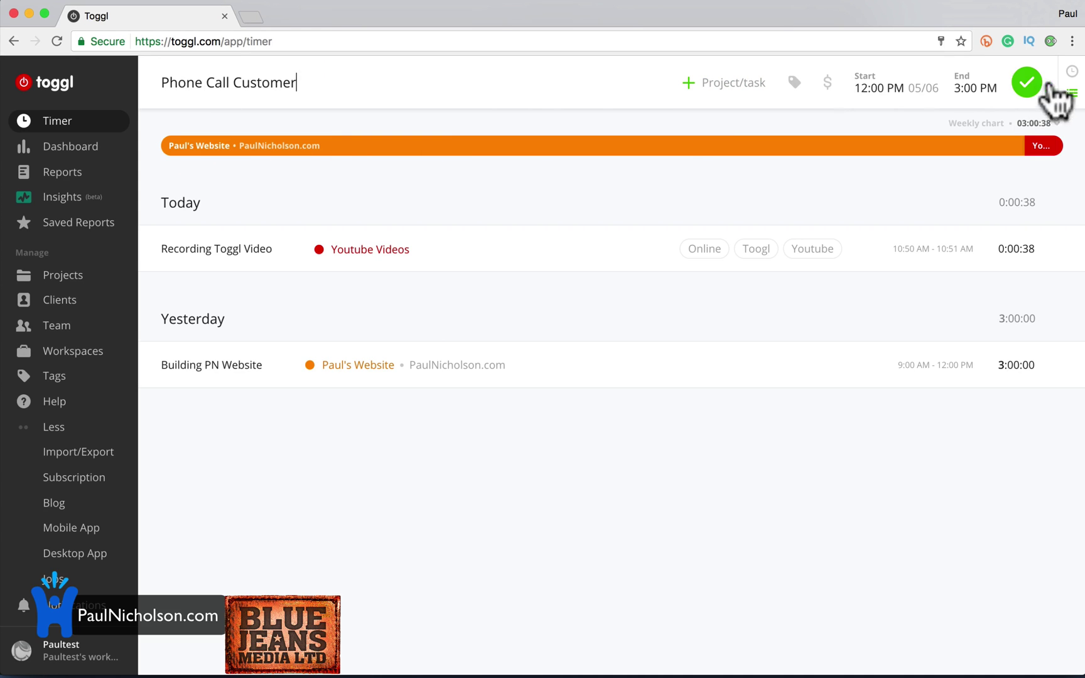
left_click(1072, 71)
left_click(1026, 82)
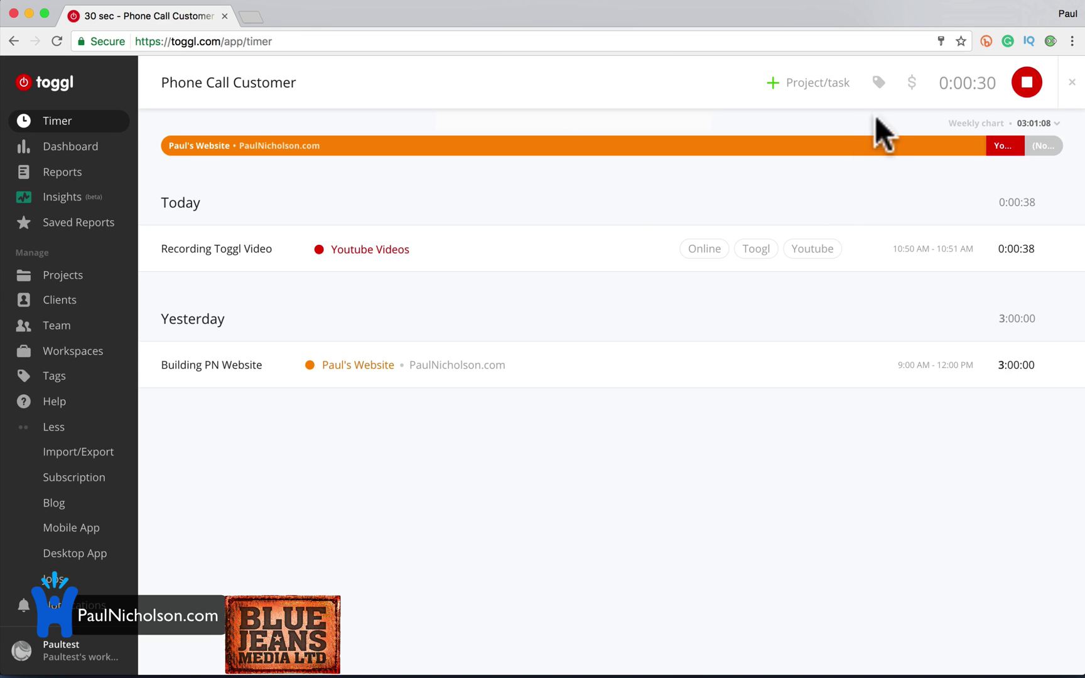
Stop the Phone Call Customer timer and assign the entry to the website project.
left_click(1027, 81)
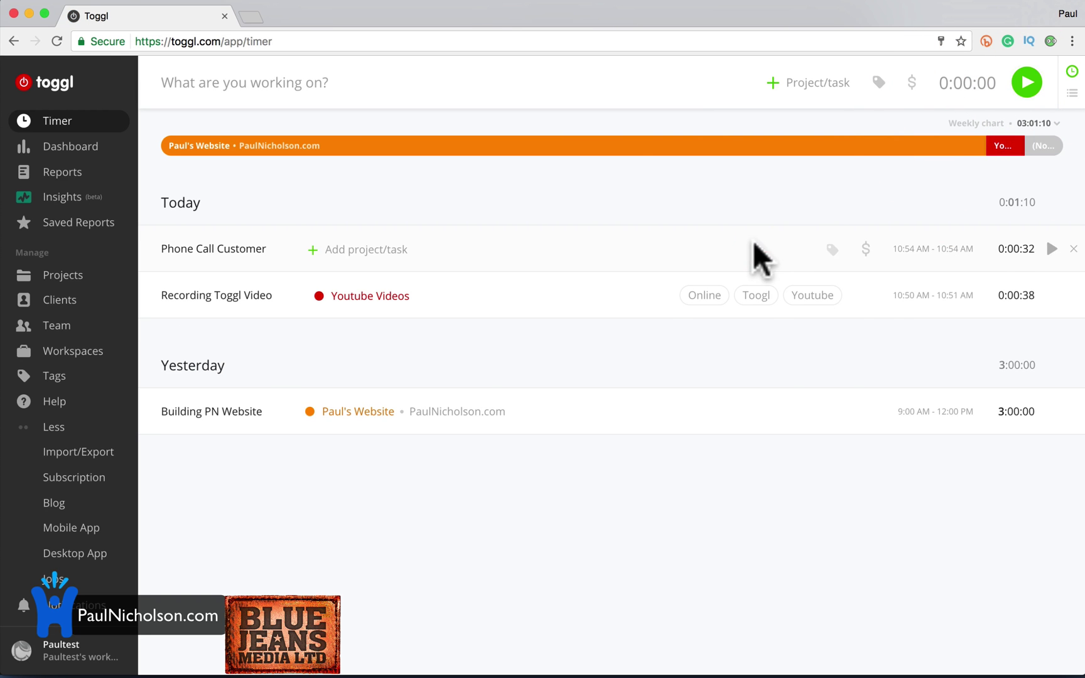
left_click(351, 249)
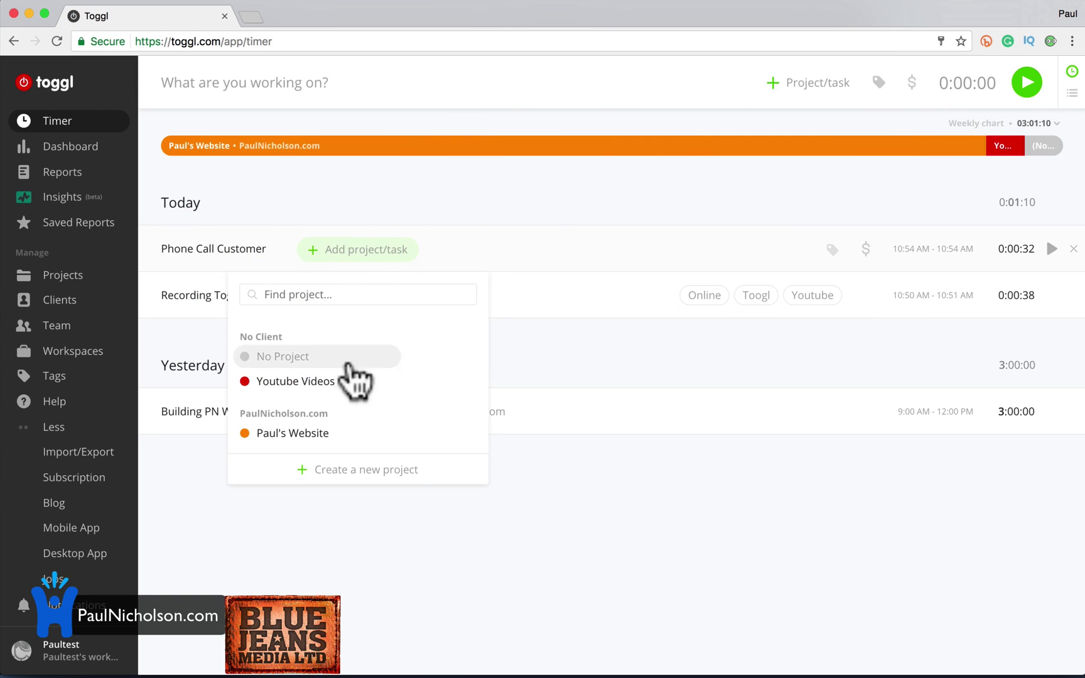
left_click(295, 434)
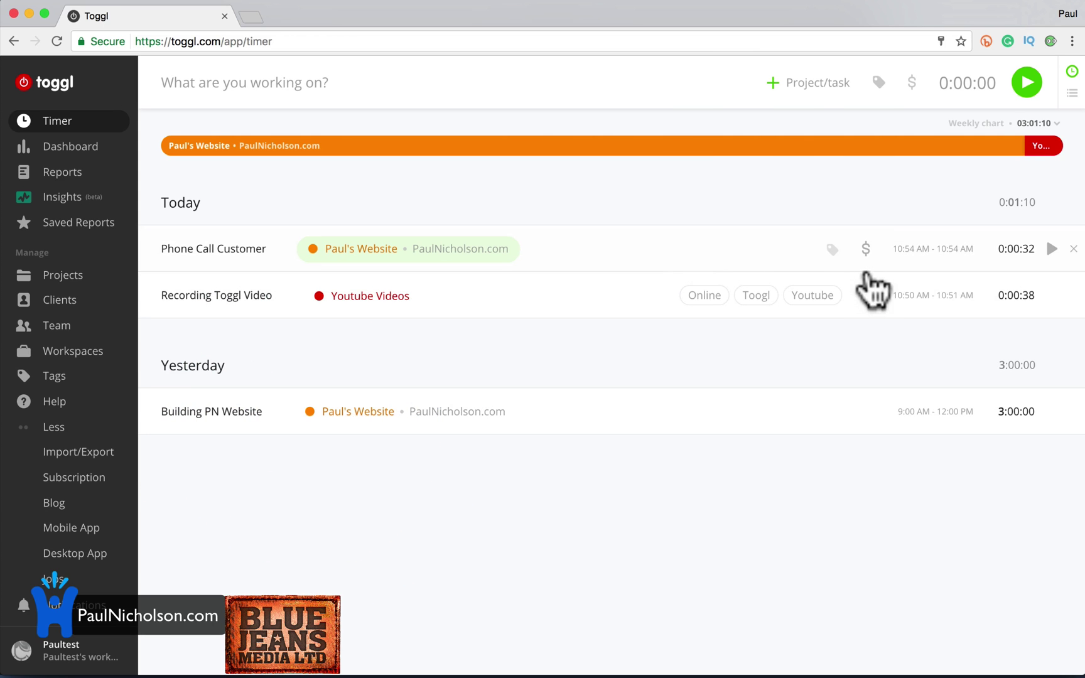
left_click(865, 253)
left_click(863, 236)
Change the phone call's times to 10:00 AM–10:55 AM, a 55-minute entry.
left_click(1005, 250)
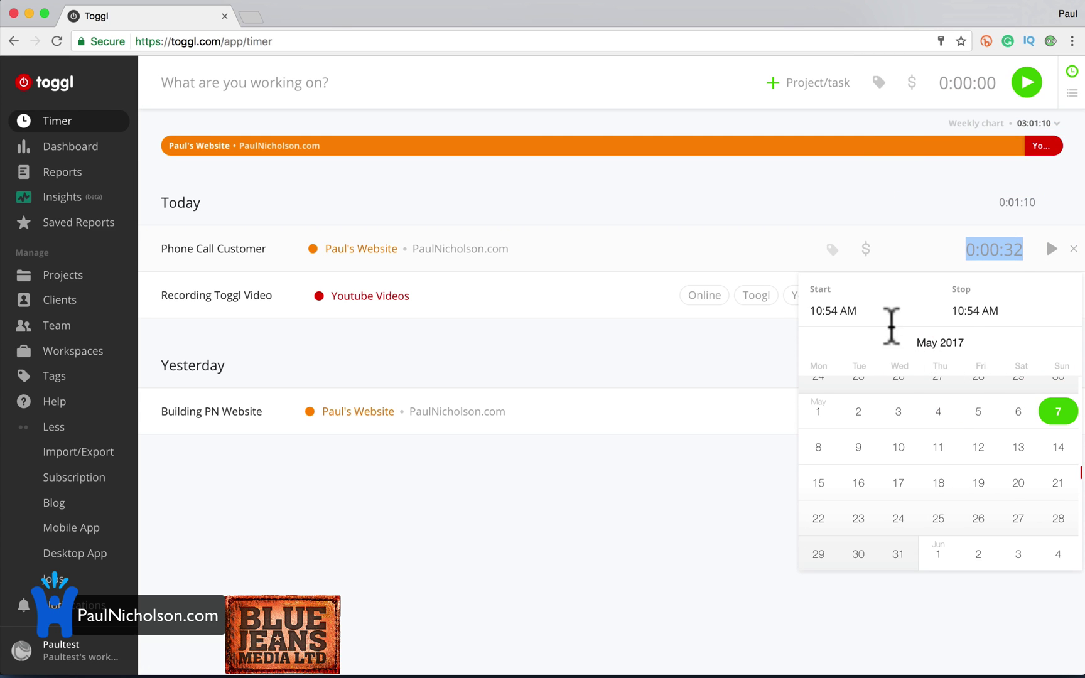
left_click(842, 310)
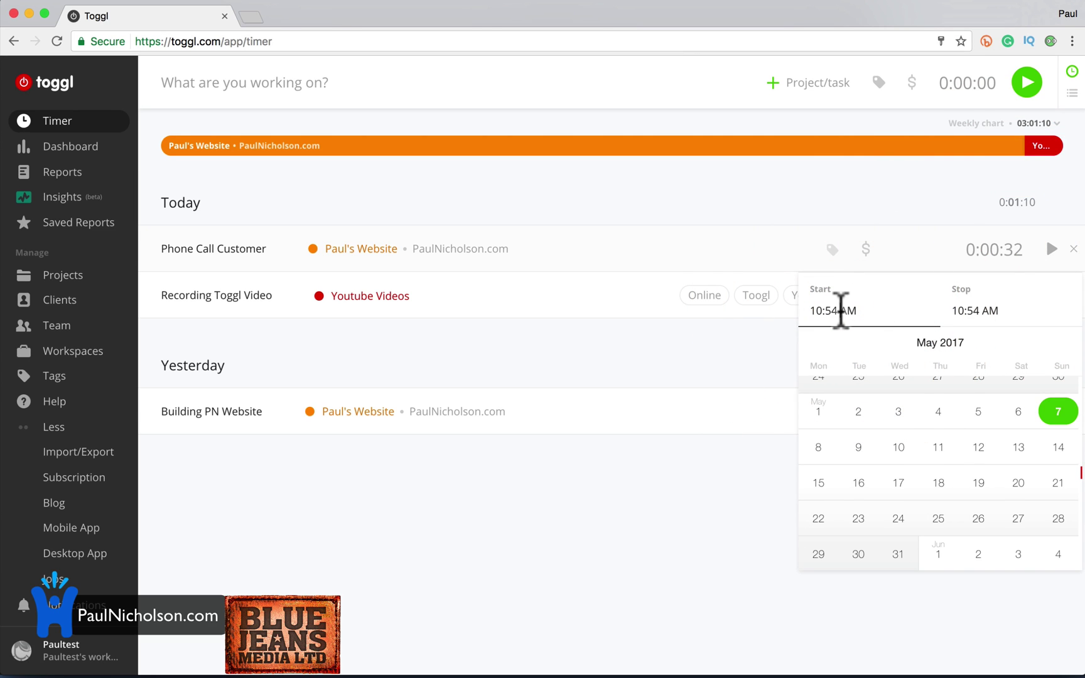
left_click(834, 311)
type("00")
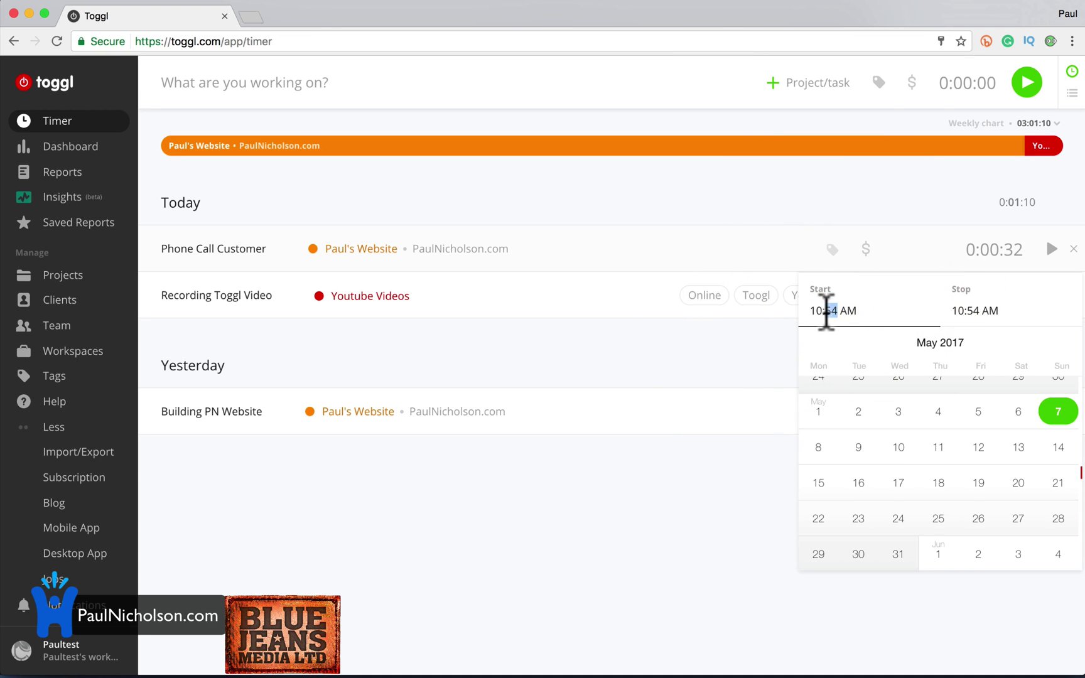
left_click(916, 313)
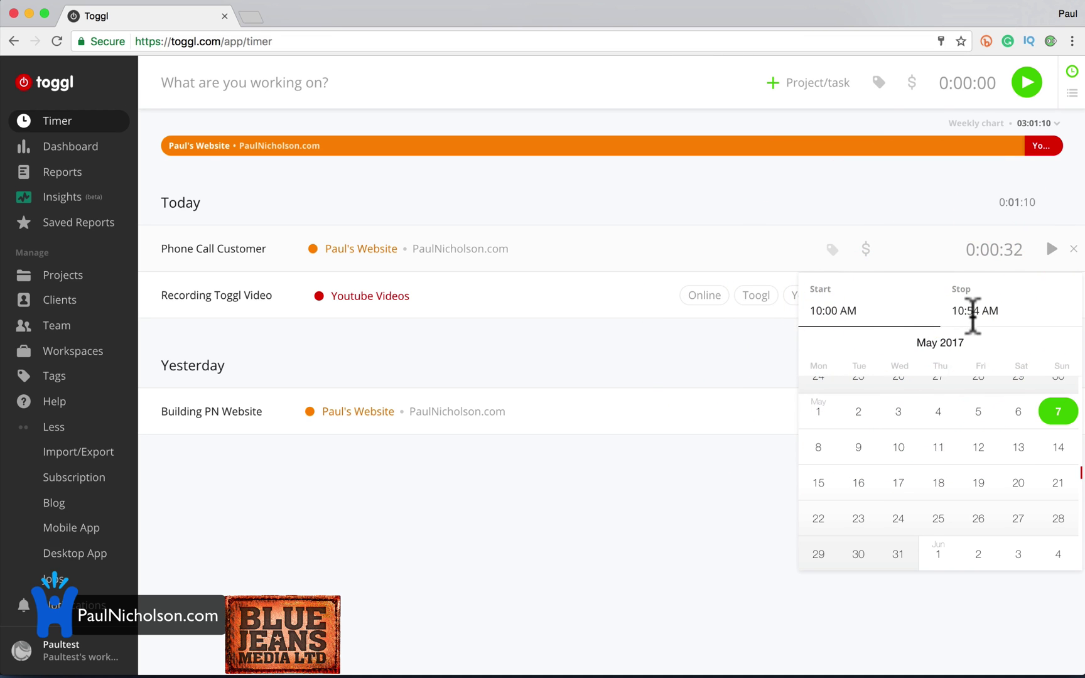
left_click(971, 312)
key("Delete")
type("5")
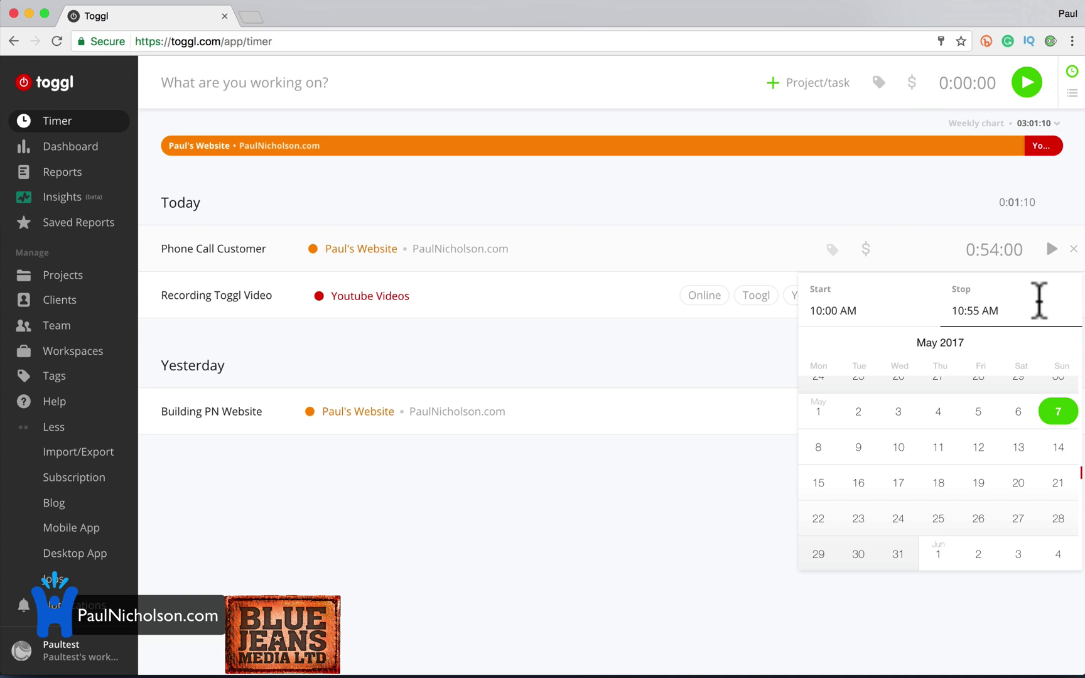
left_click(1028, 301)
left_click(930, 256)
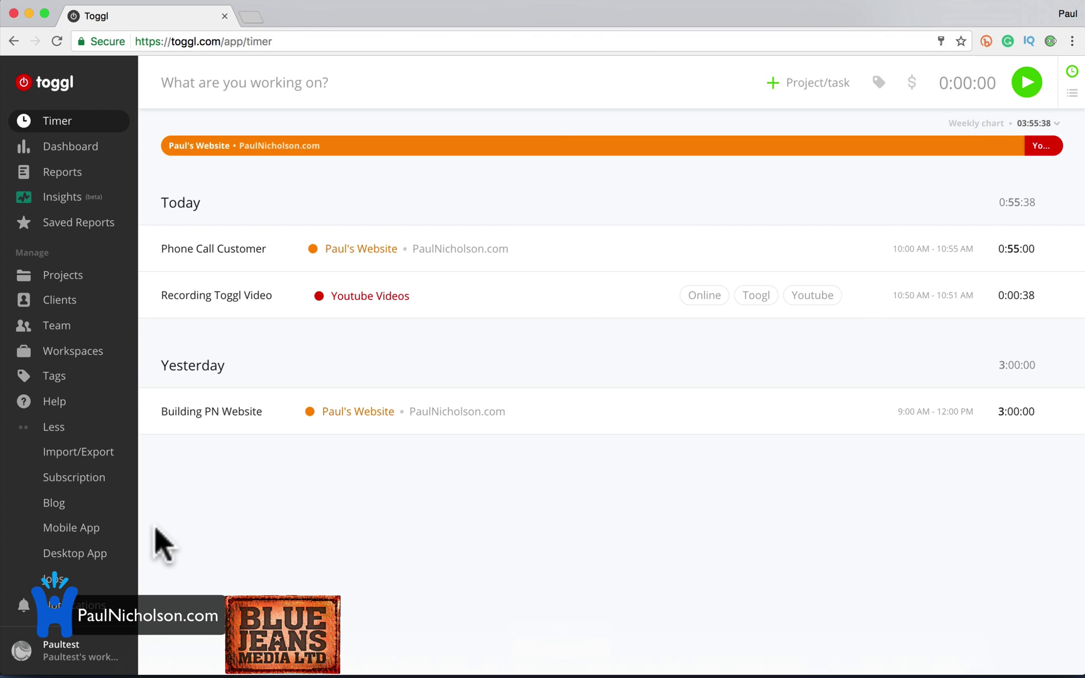
Launch Toggl Desktop and sign in with the account e-mail and password.
left_click(82, 553)
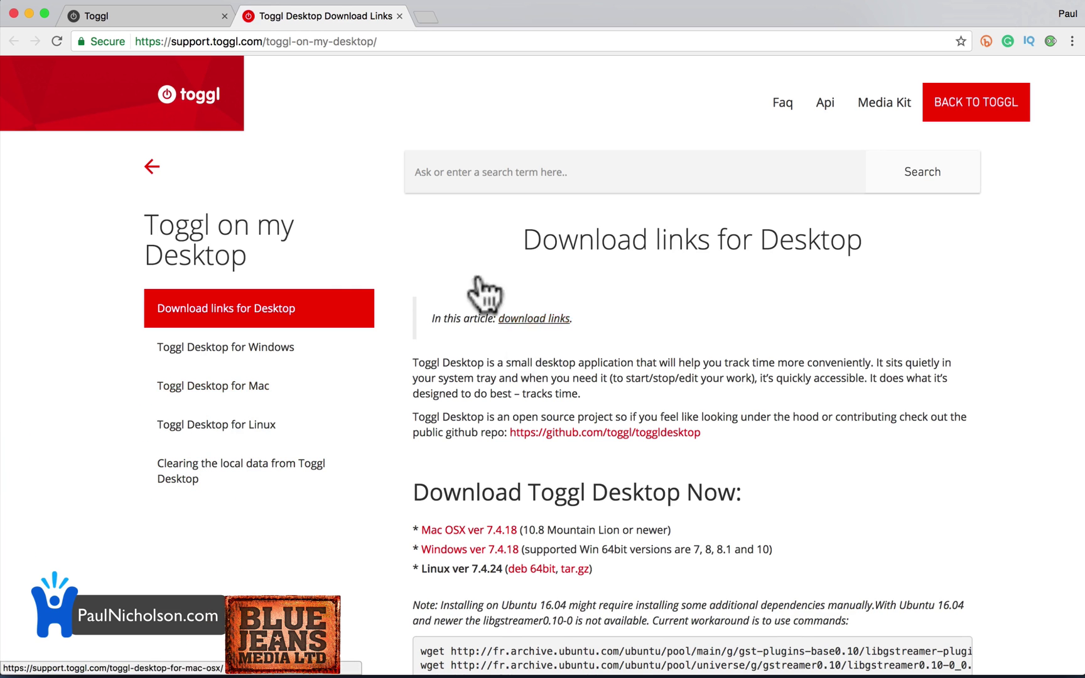
left_click(821, 634)
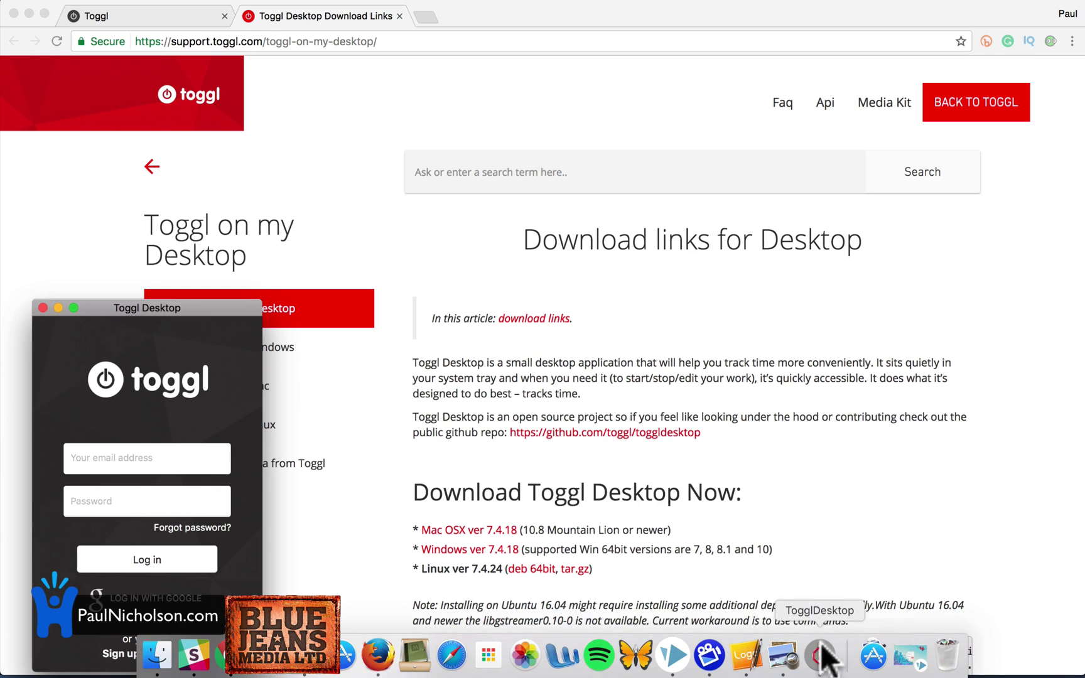
left_click(140, 470)
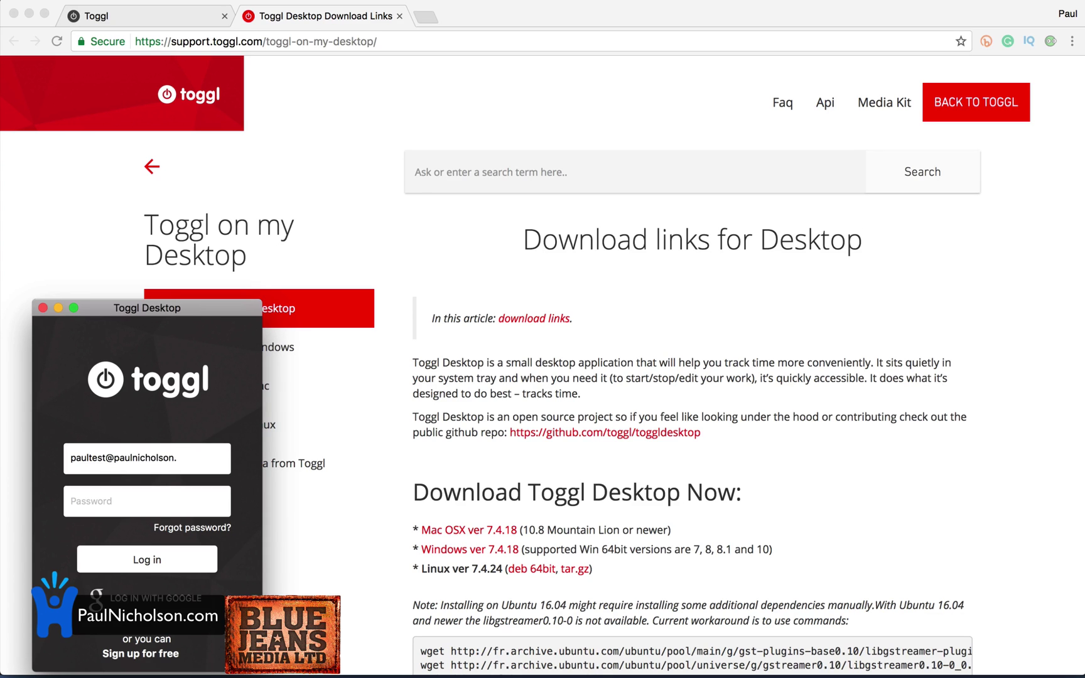
key("Tab")
type("•")
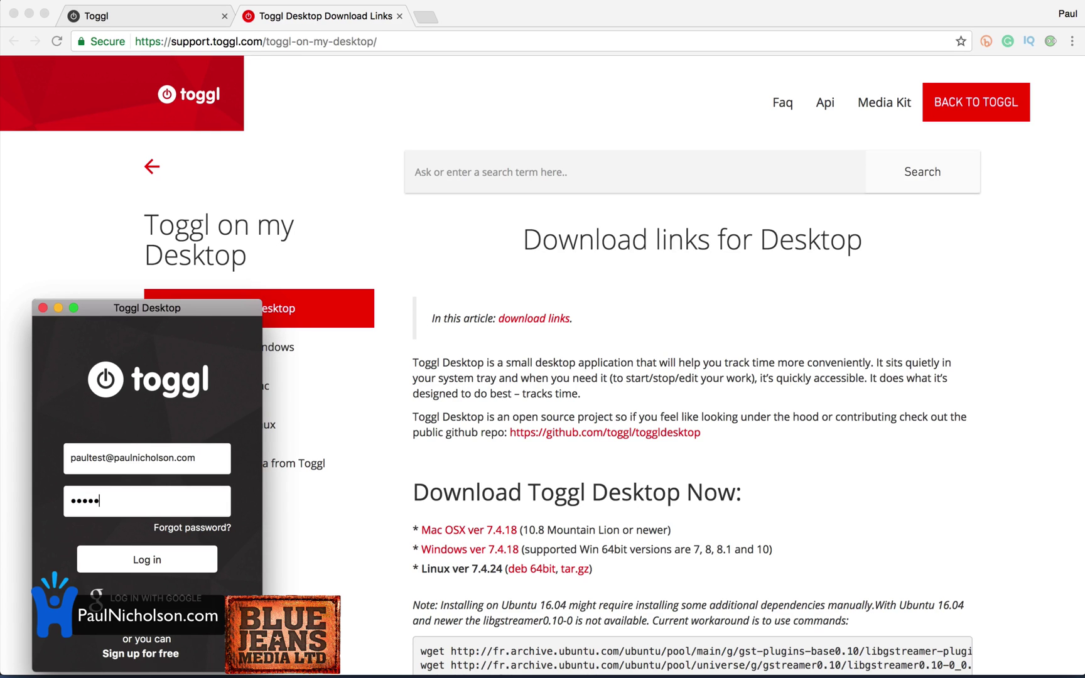
type("•••••••")
left_click(137, 559)
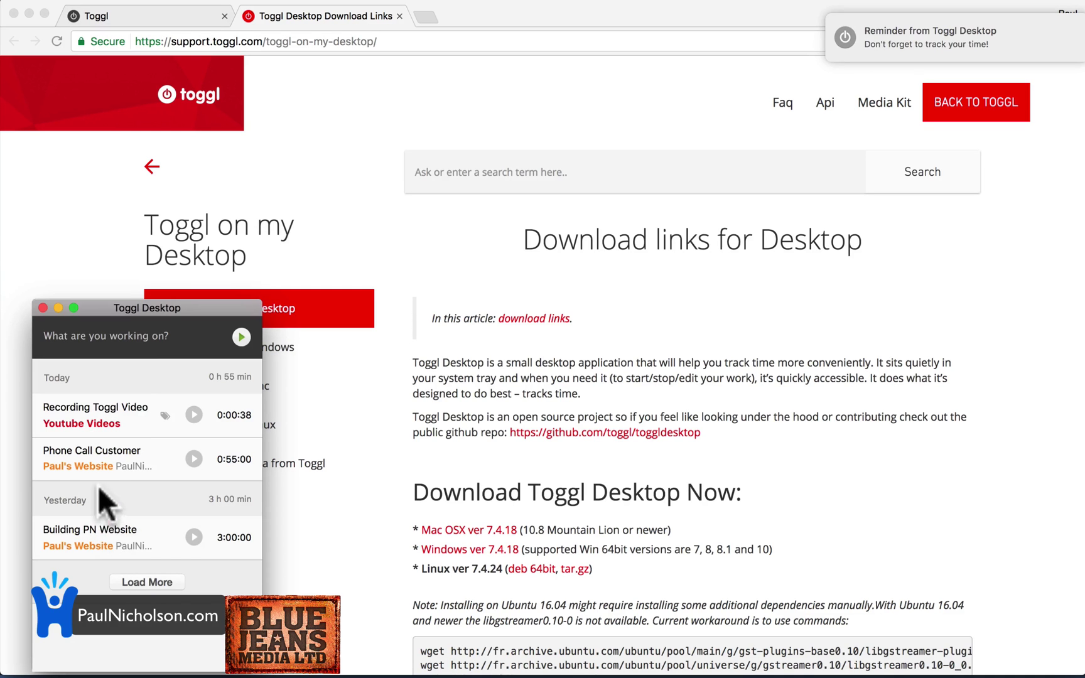
Start a new timer and give it the description 'Another Youtube Video'.
left_click(241, 337)
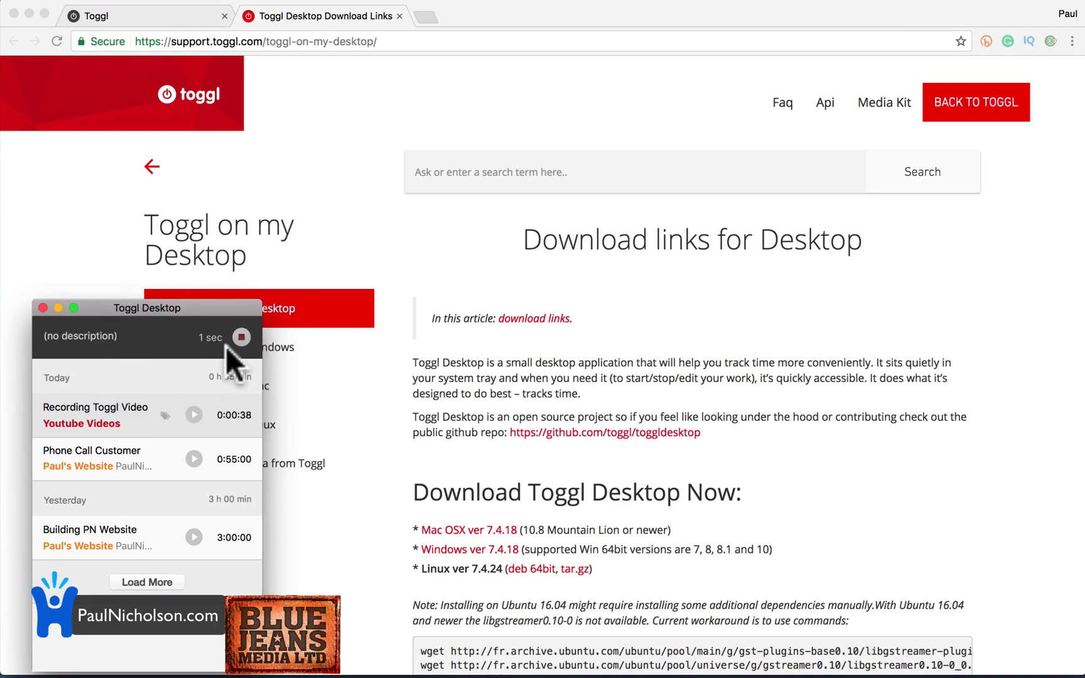
left_click(68, 333)
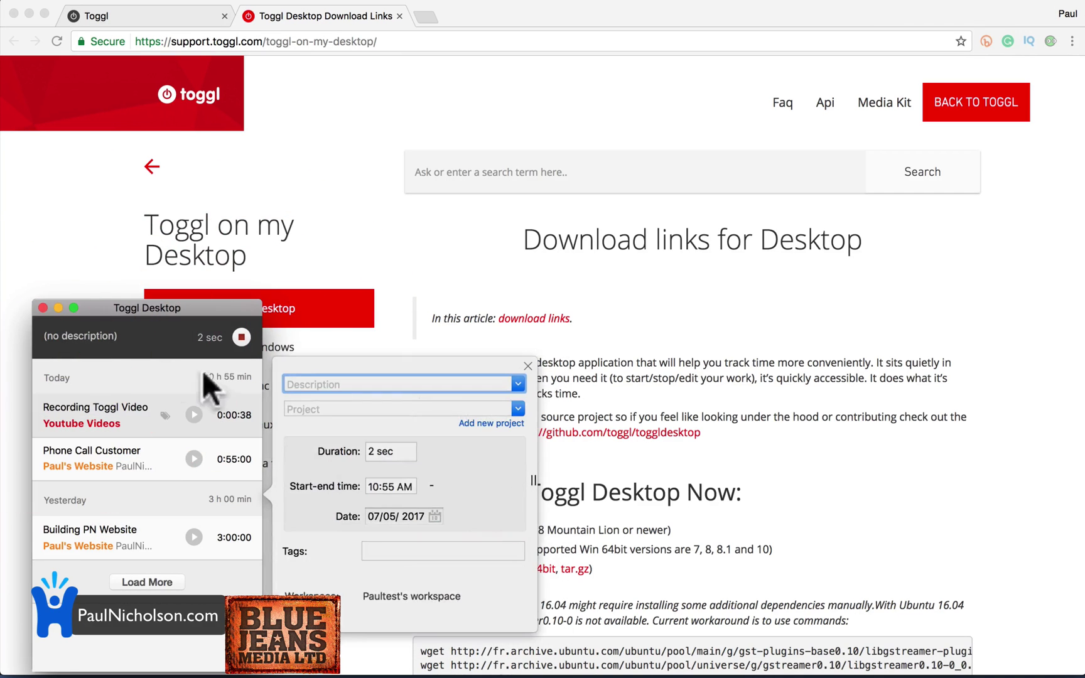
left_click(292, 383)
type("Another Your")
type("ube Video")
Assign the running entry to the Youtube Videos project and focus its tags field.
left_click(287, 409)
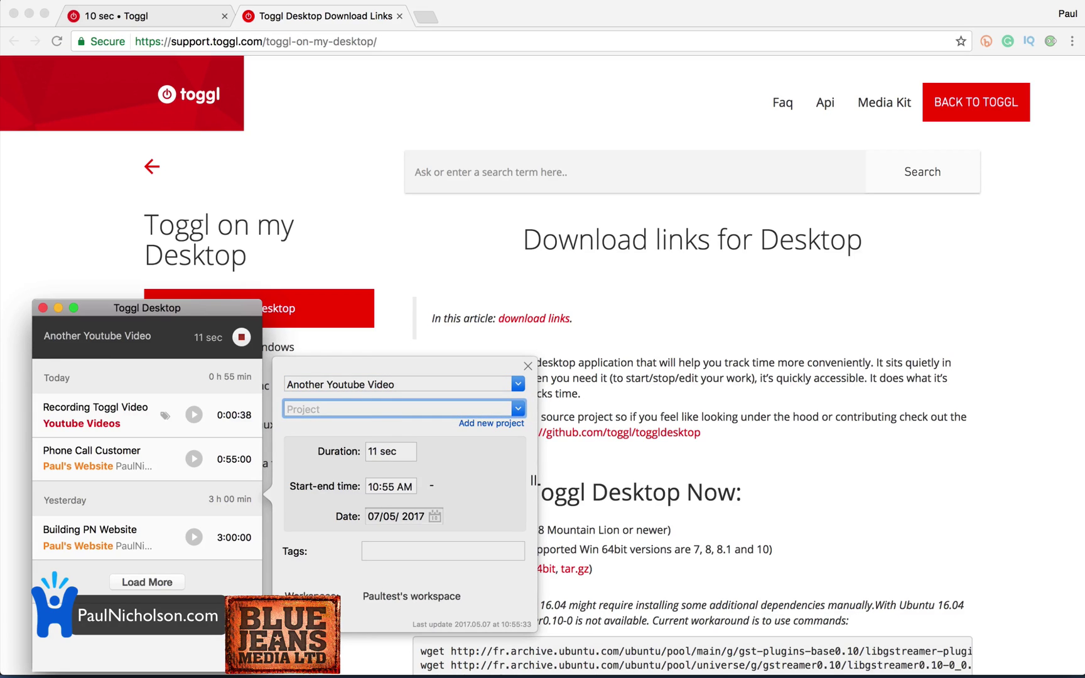
left_click(518, 408)
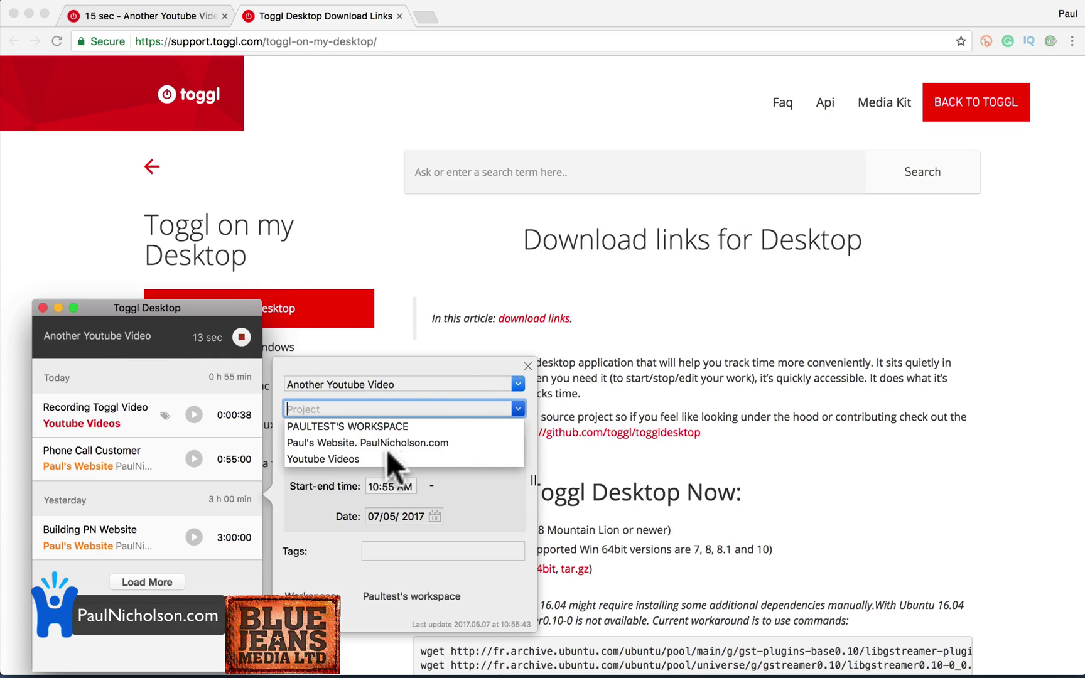
left_click(345, 458)
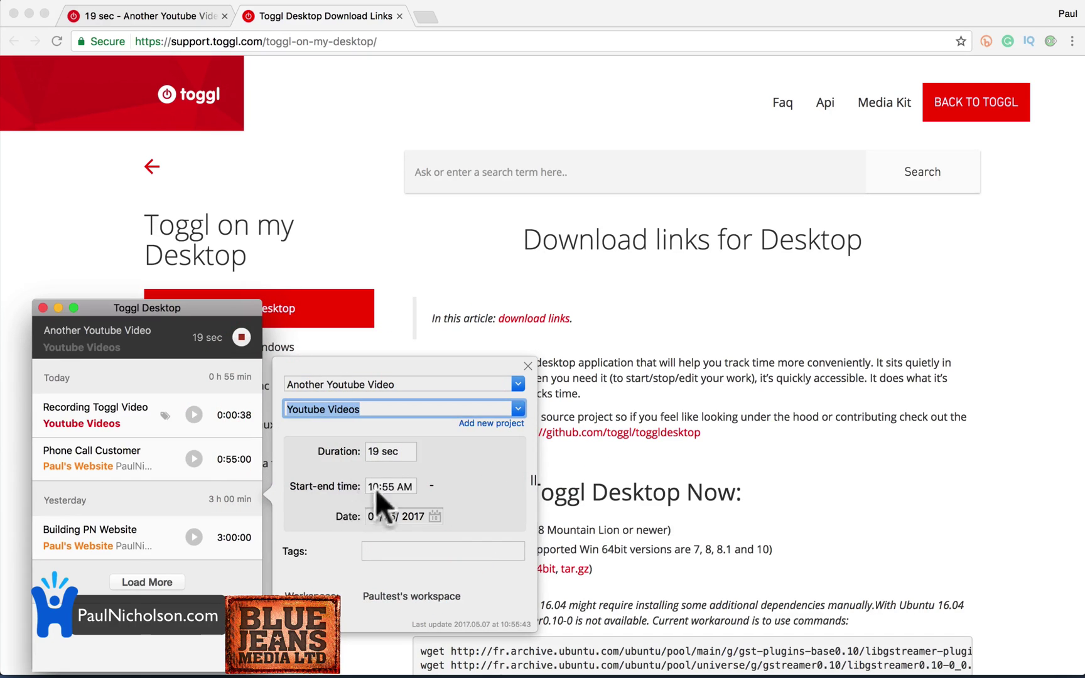
left_click(380, 545)
left_click(382, 546)
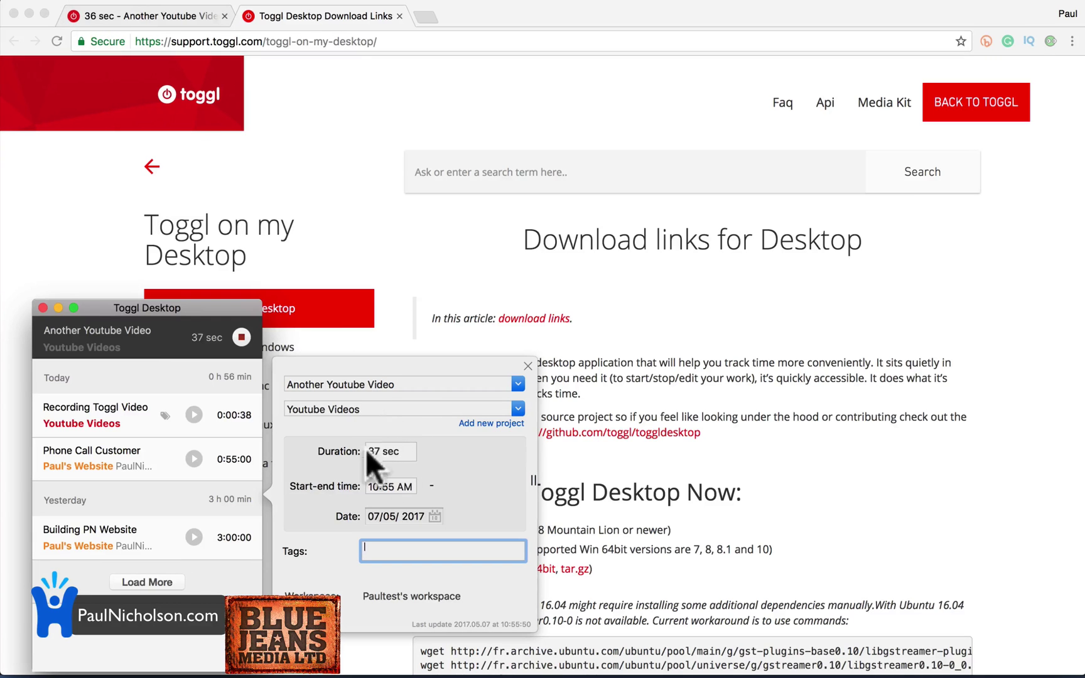
Back in the web app, invite a new member to the team by e-mail.
left_click(150, 16)
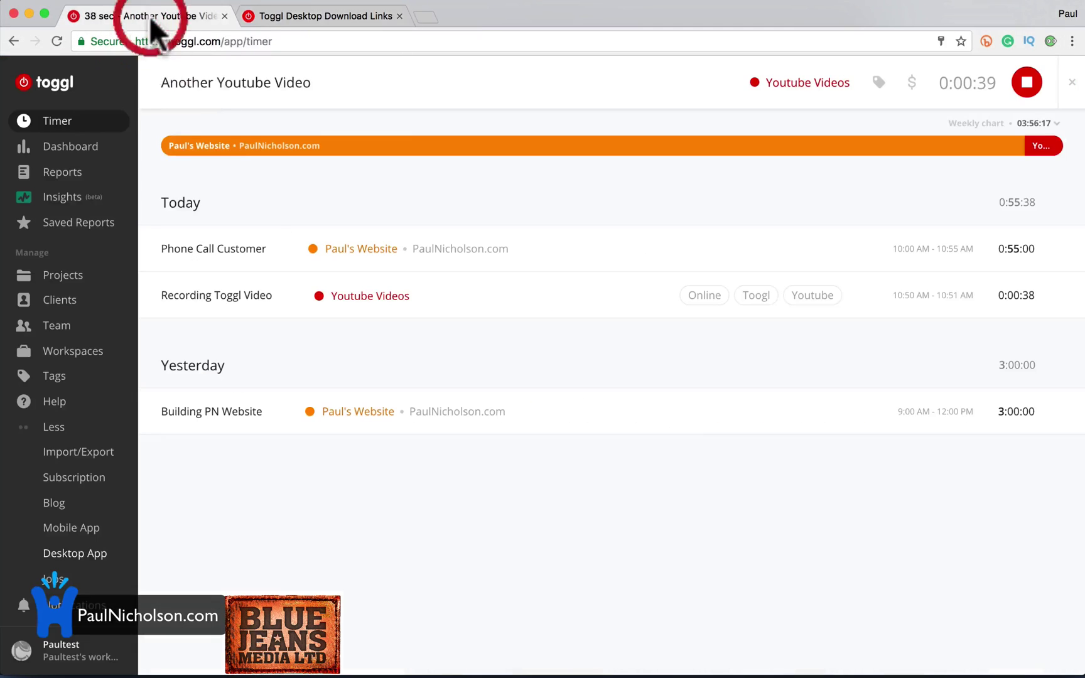
left_click(102, 349)
left_click(95, 327)
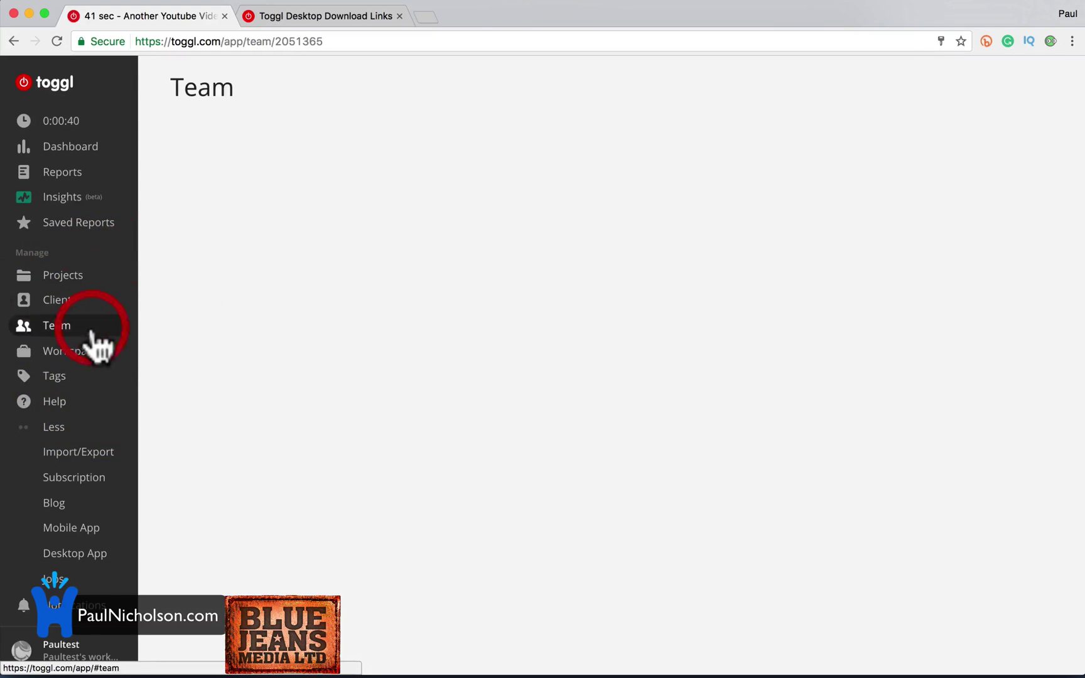
left_click(534, 293)
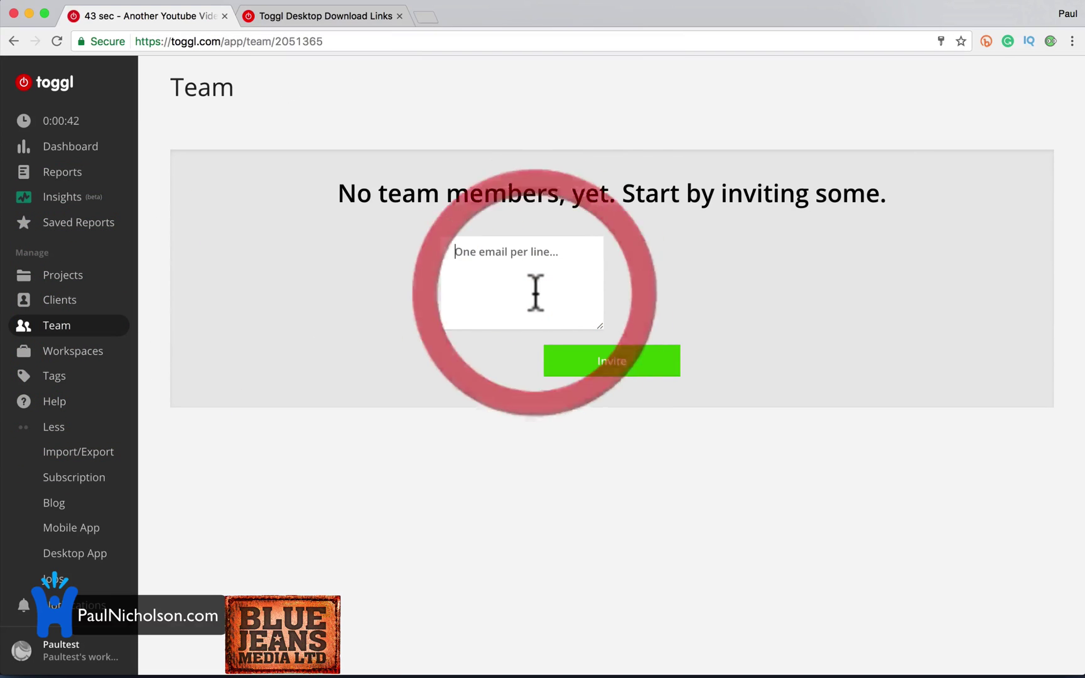
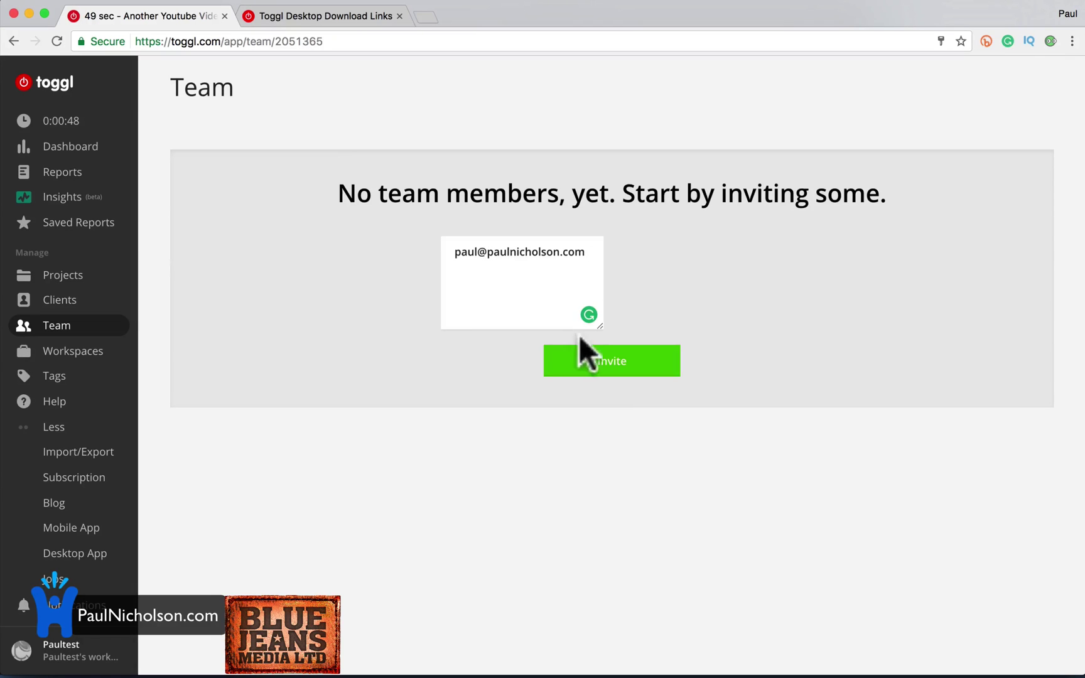
left_click(615, 374)
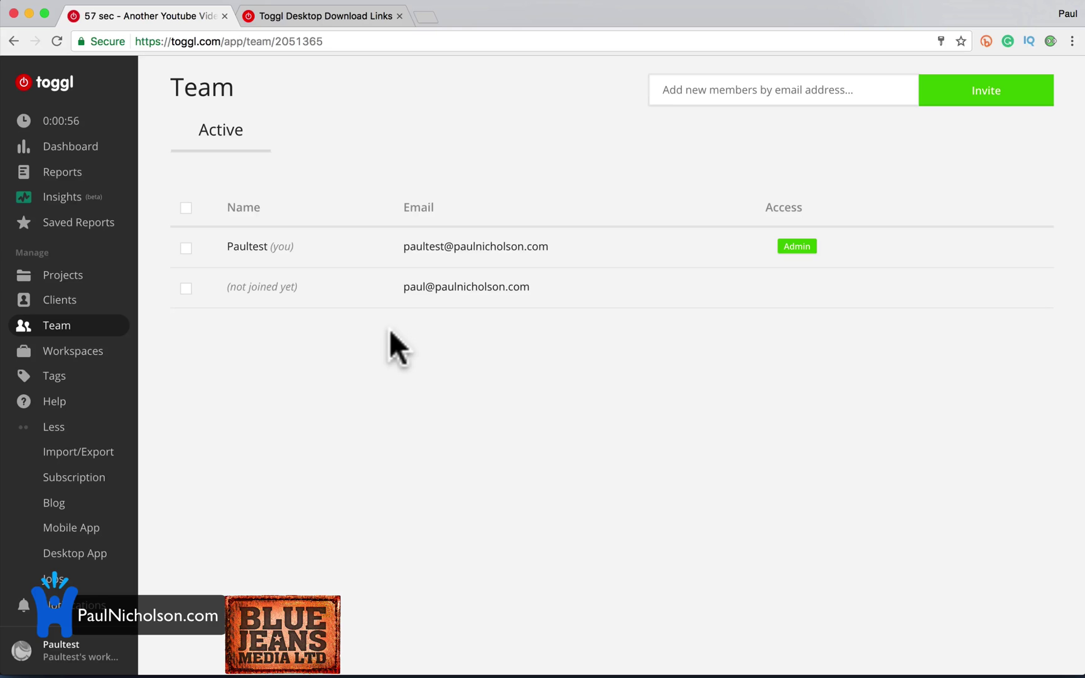
Review the Paul's Website project and its options menu, then view this week's Dashboard.
left_click(125, 301)
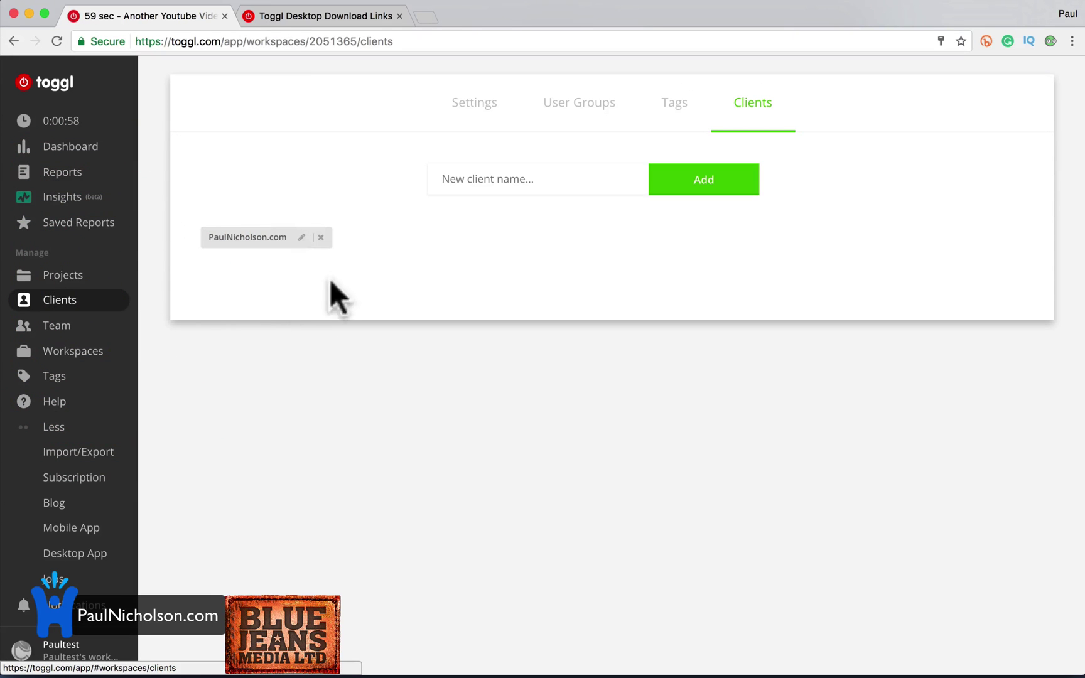
left_click(88, 276)
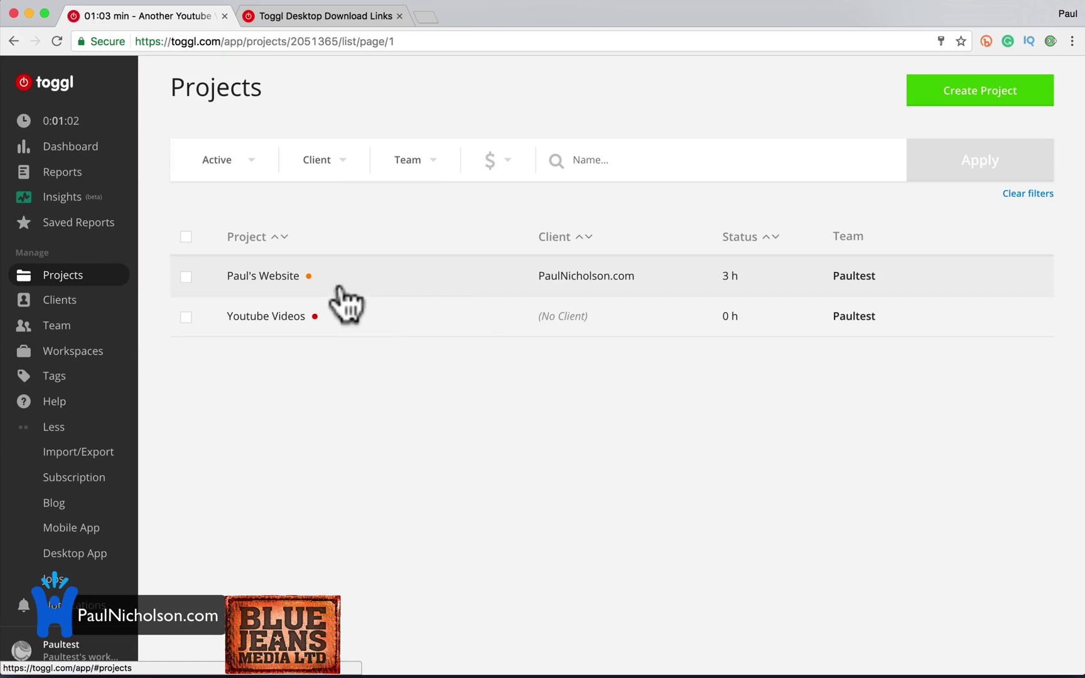
left_click(322, 276)
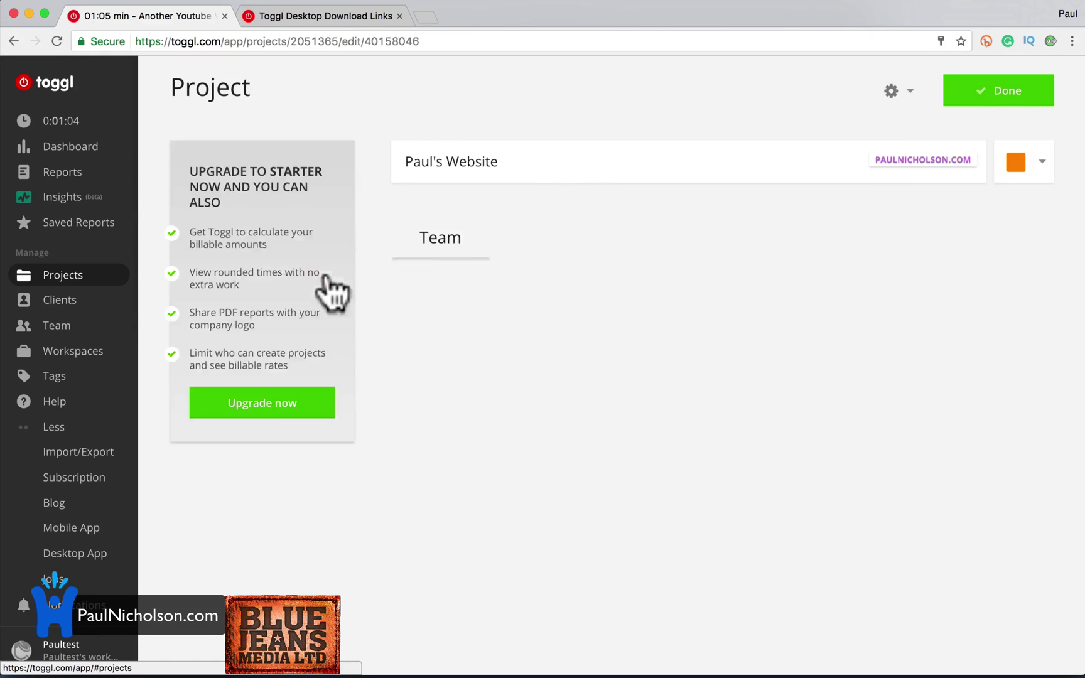
left_click(891, 91)
left_click(820, 154)
left_click(859, 104)
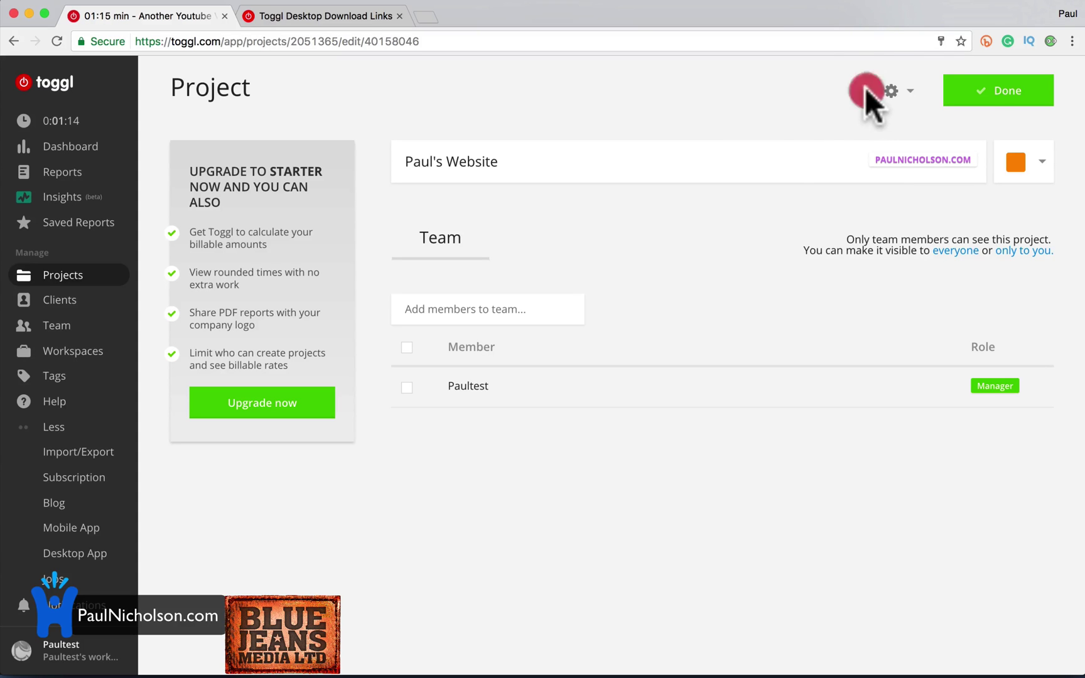
left_click(83, 147)
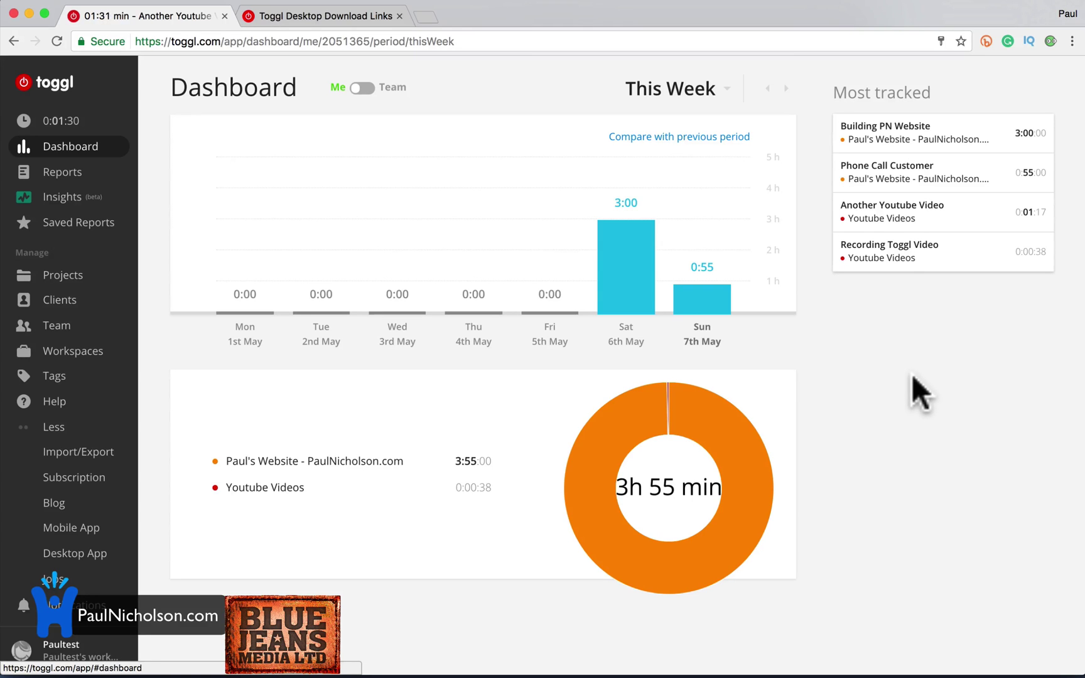
Drill from Reports into a Detailed report of Building PN Website's 3:00:00 this week.
left_click(63, 170)
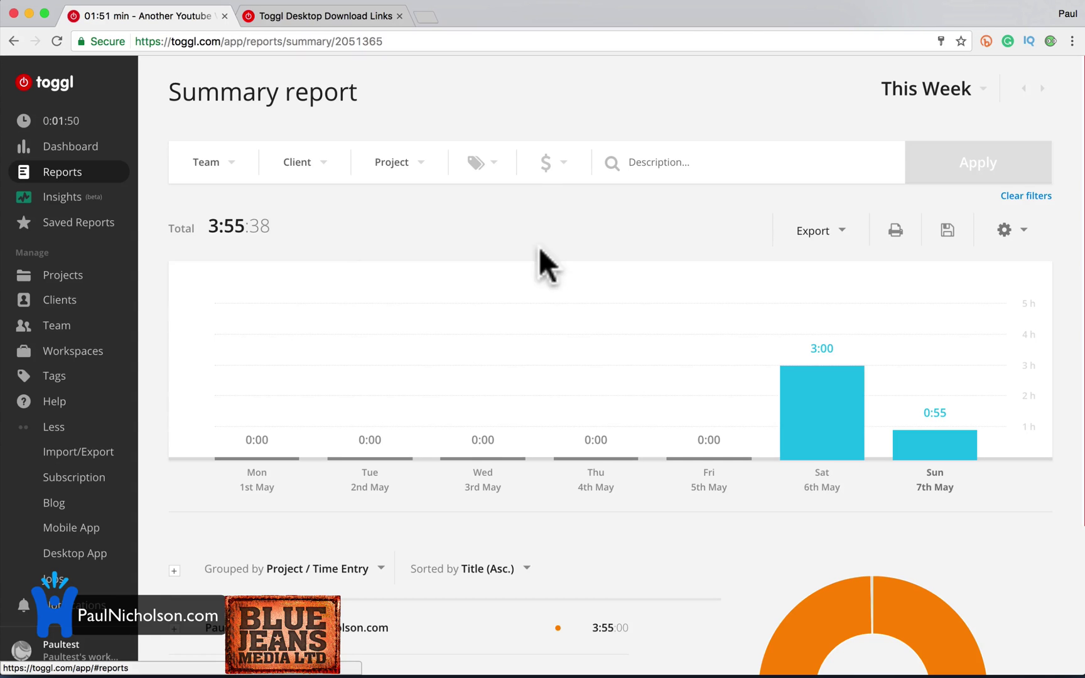
scroll(540, 251, "down", 3)
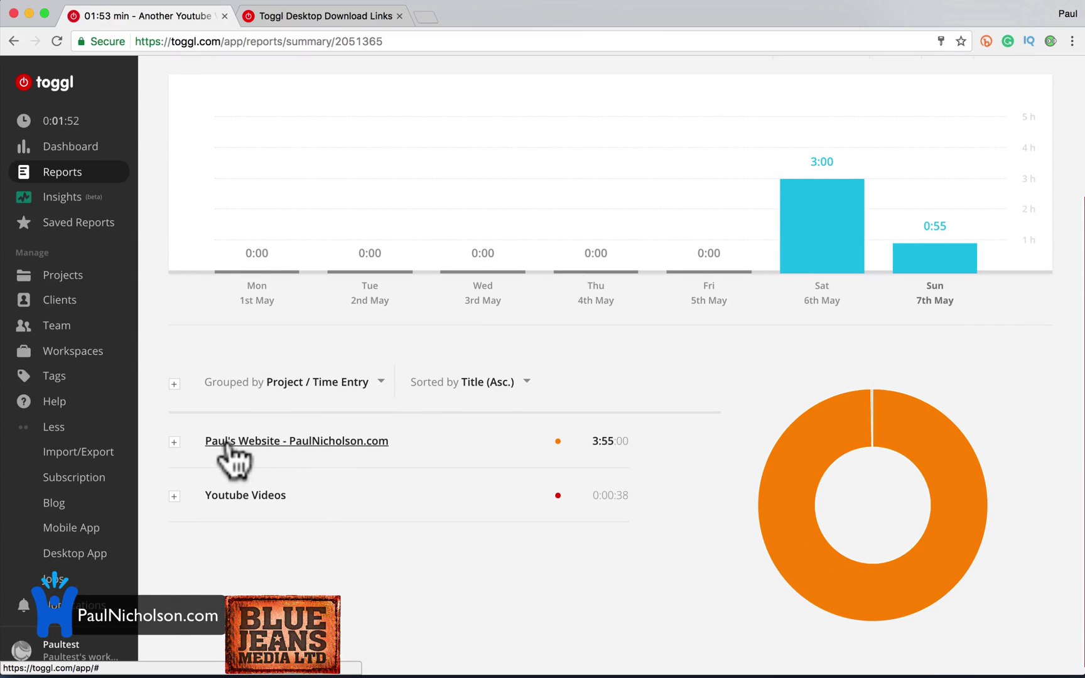
left_click(175, 443)
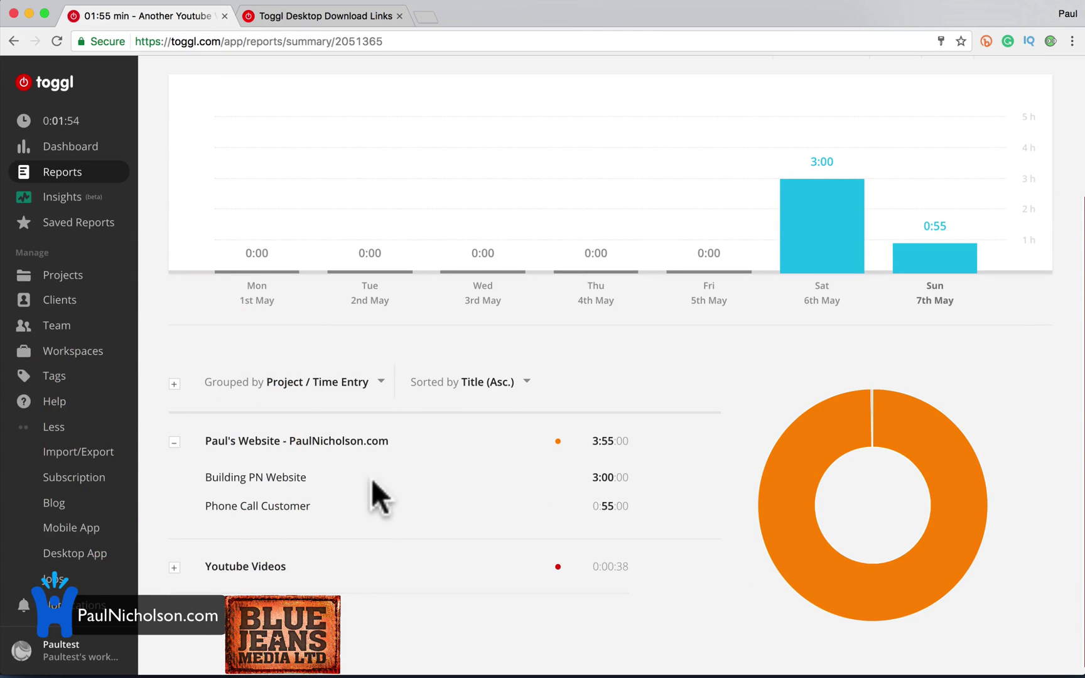
left_click(258, 477)
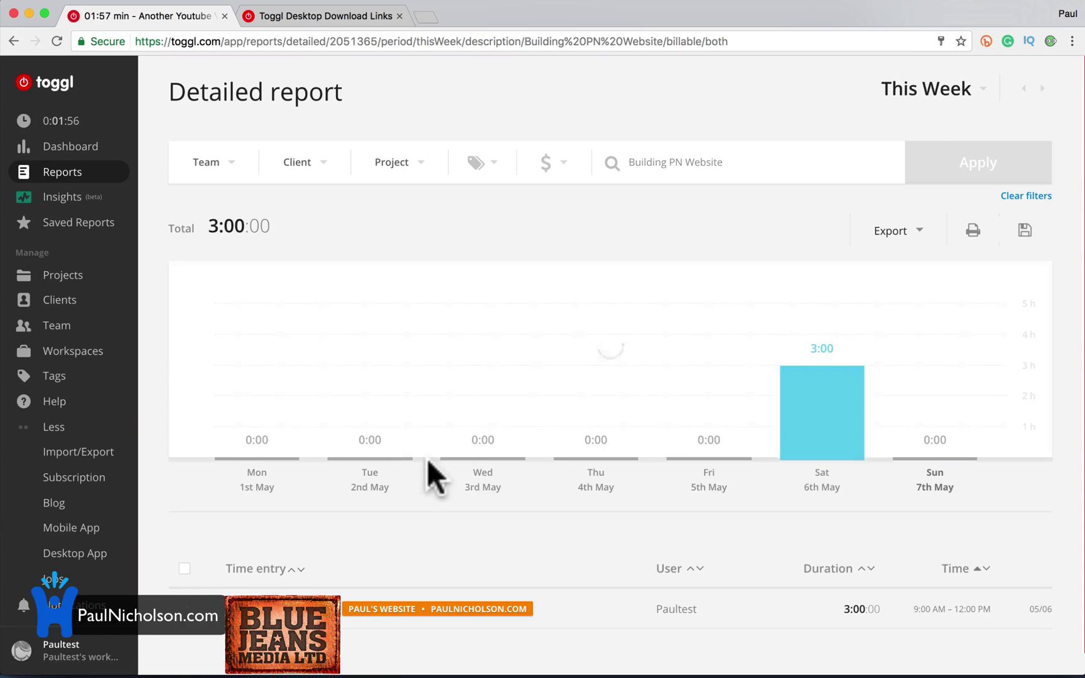
scroll(427, 449, "down", 1)
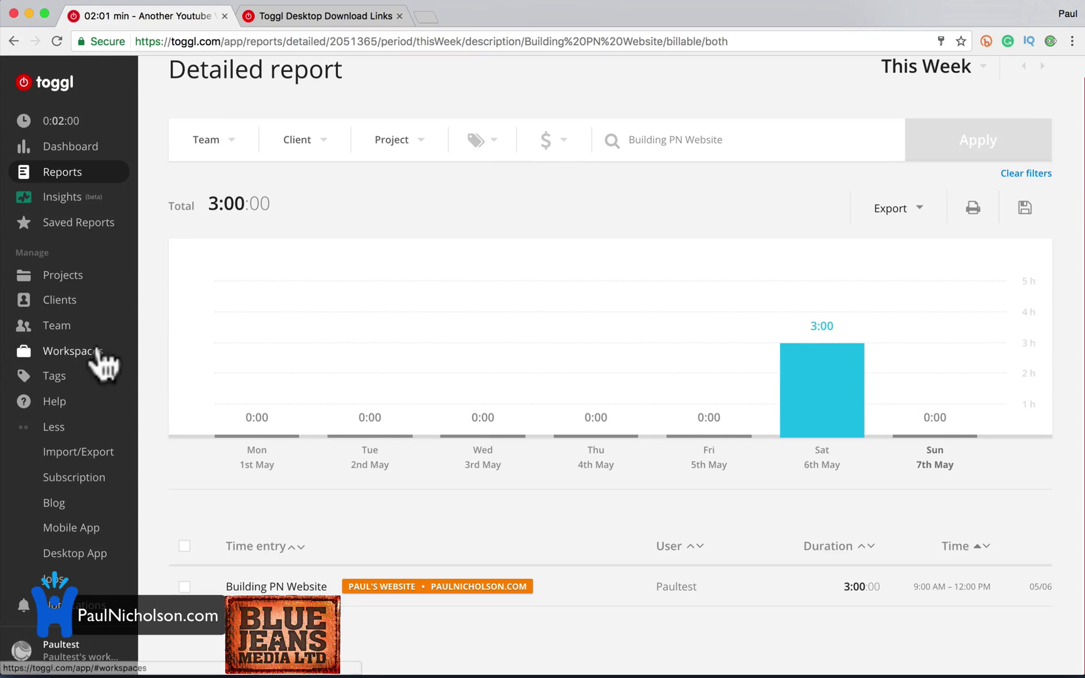
left_click(88, 355)
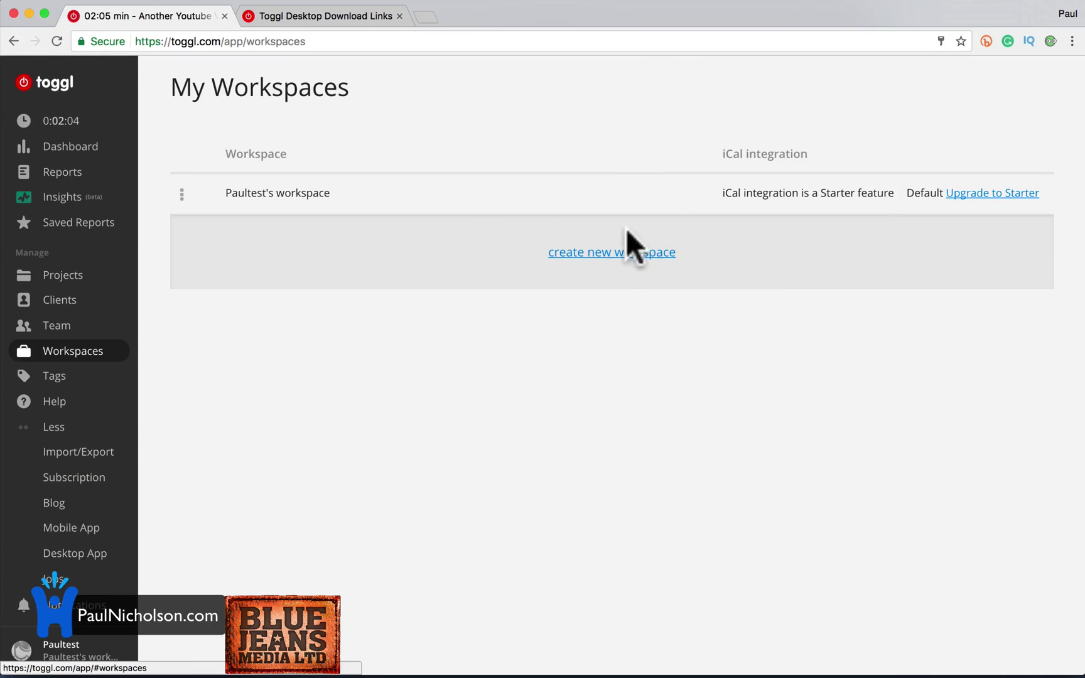
Create a new workspace named 'Paul Youtube', skipping the member invites.
left_click(612, 251)
left_click(573, 260)
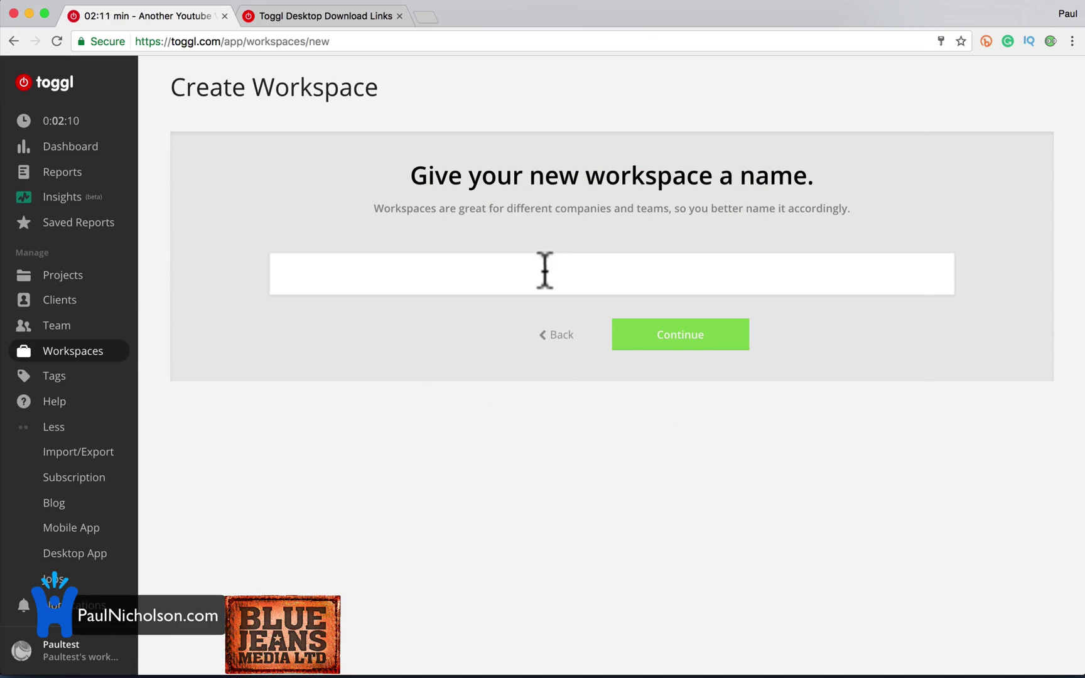
left_click(544, 271)
type("Pau")
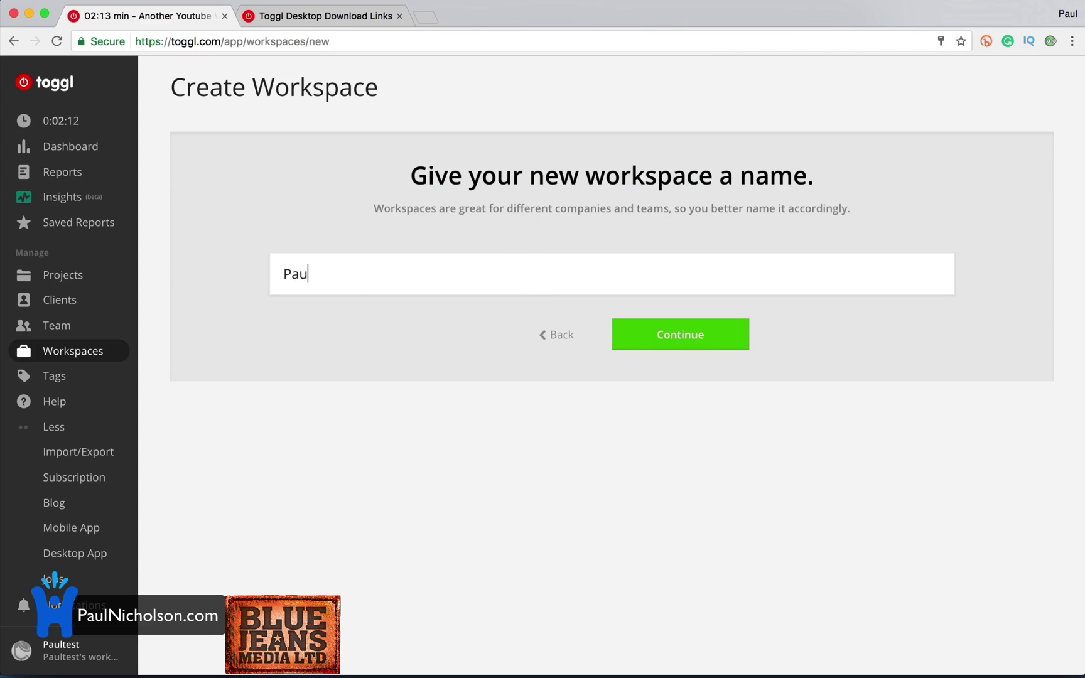
type("l Youtube")
key("Return")
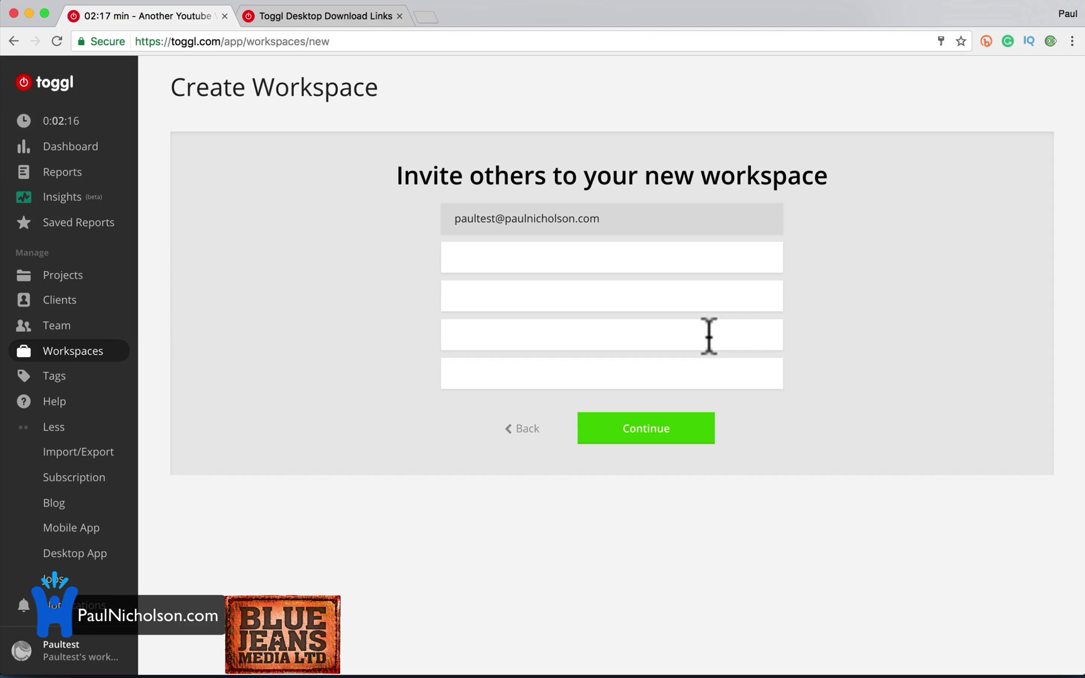
left_click(582, 234)
left_click(634, 414)
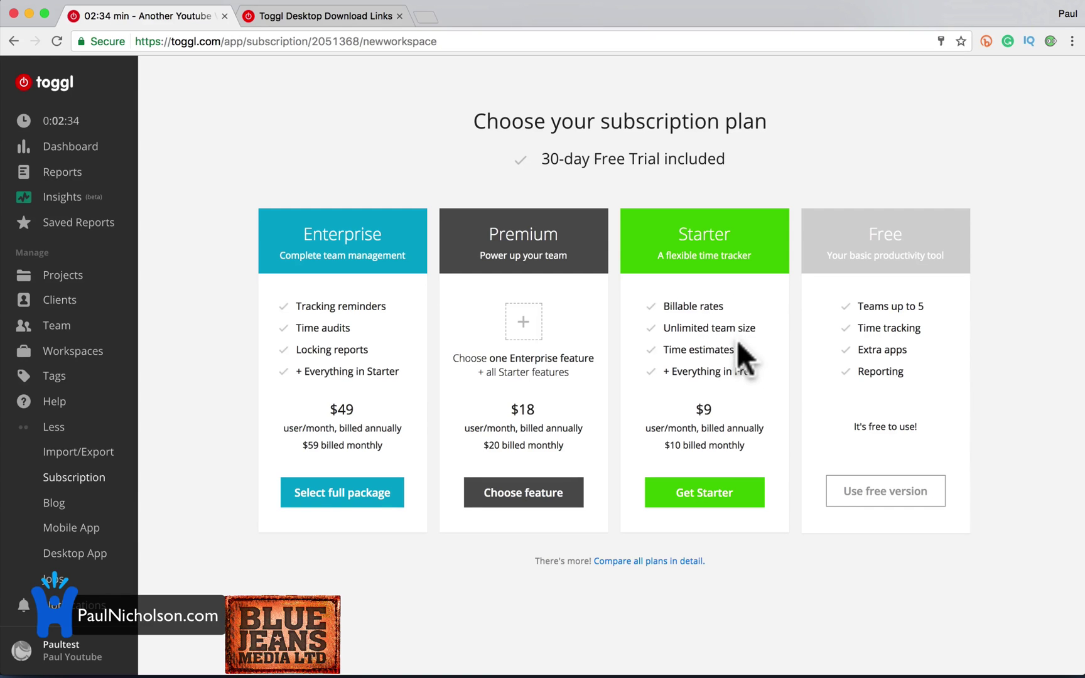
Create a project named 'New Website' in the new workspace.
left_click(79, 282)
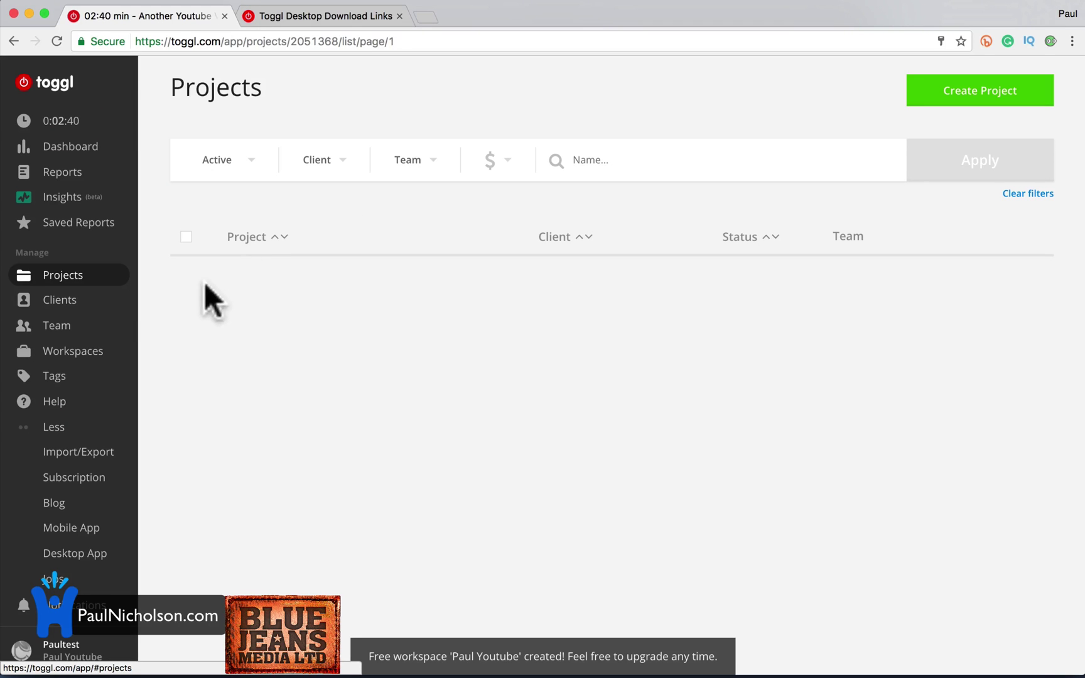
left_click(129, 300)
left_click(117, 279)
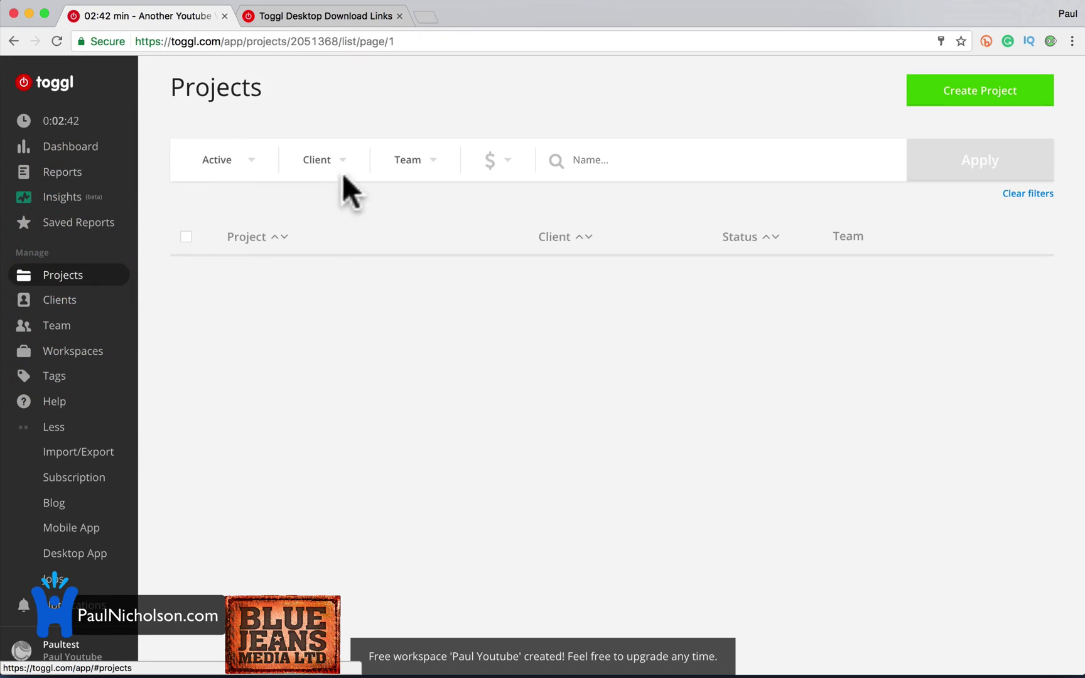
left_click(956, 91)
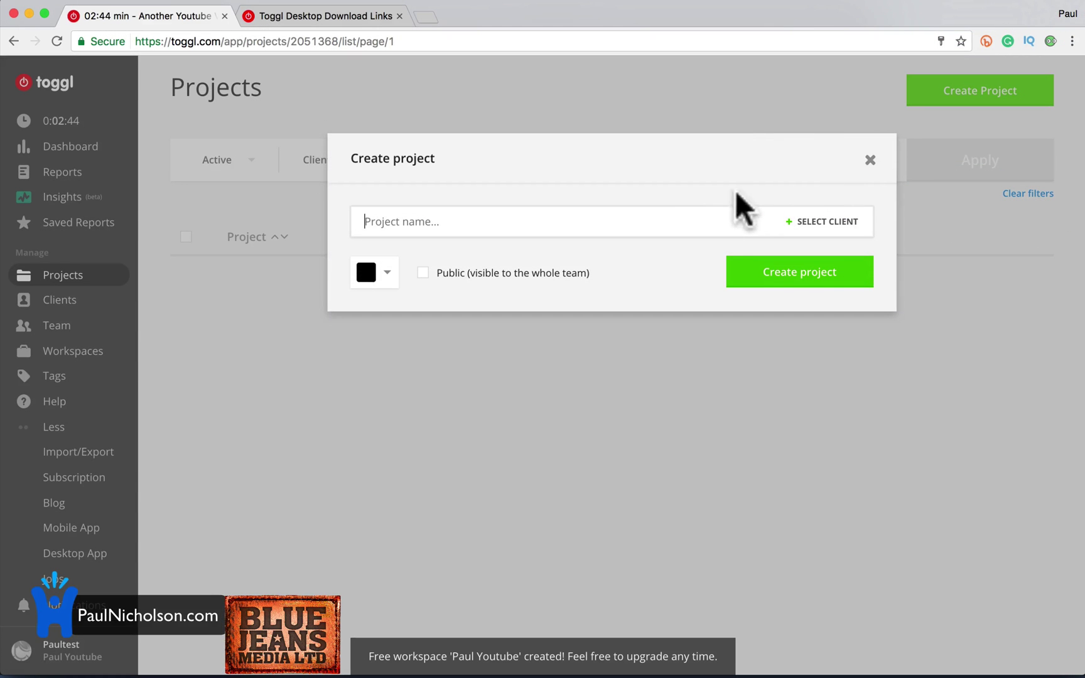
left_click(691, 223)
type("New Website")
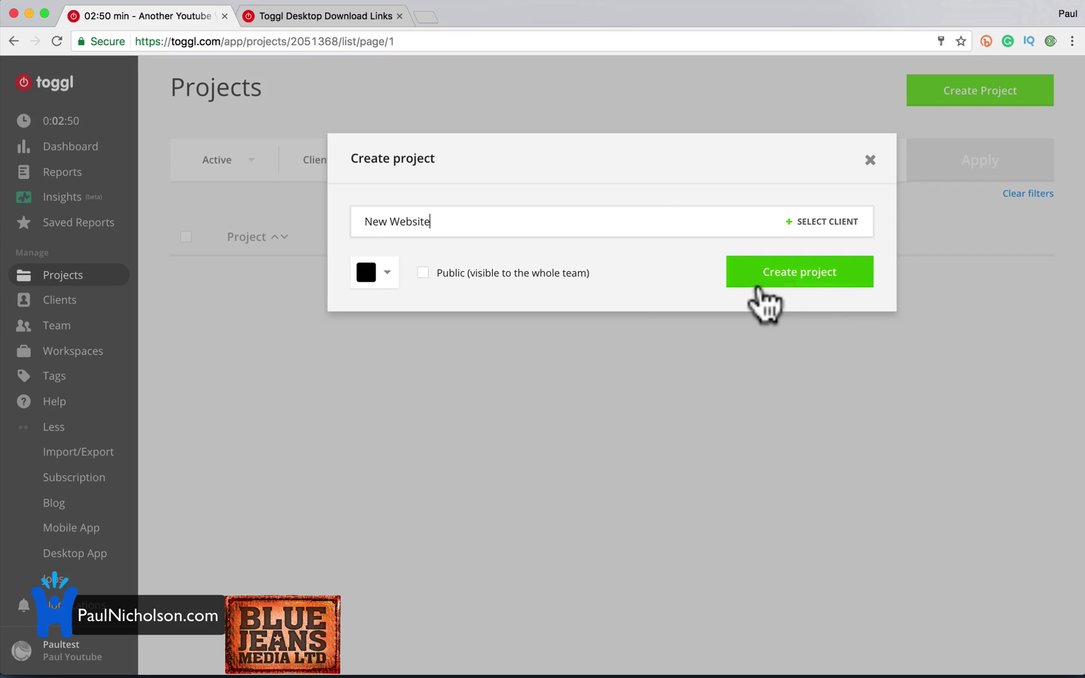
left_click(754, 279)
Open the New Website project, then view the workspace's empty Clients list.
left_click(265, 277)
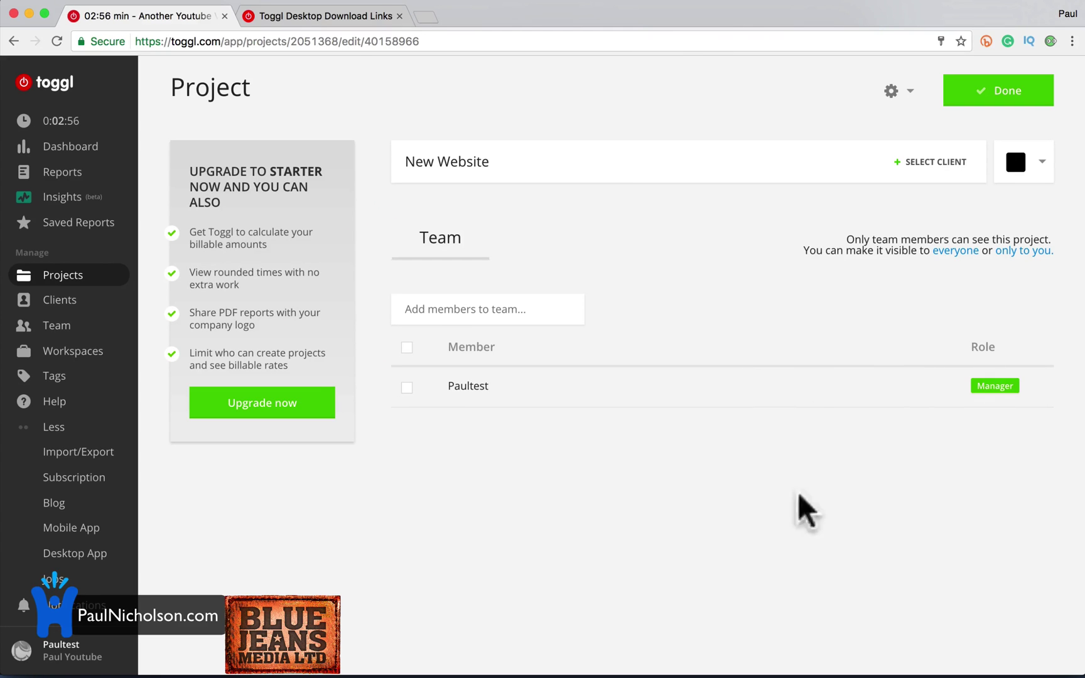
left_click(676, 432)
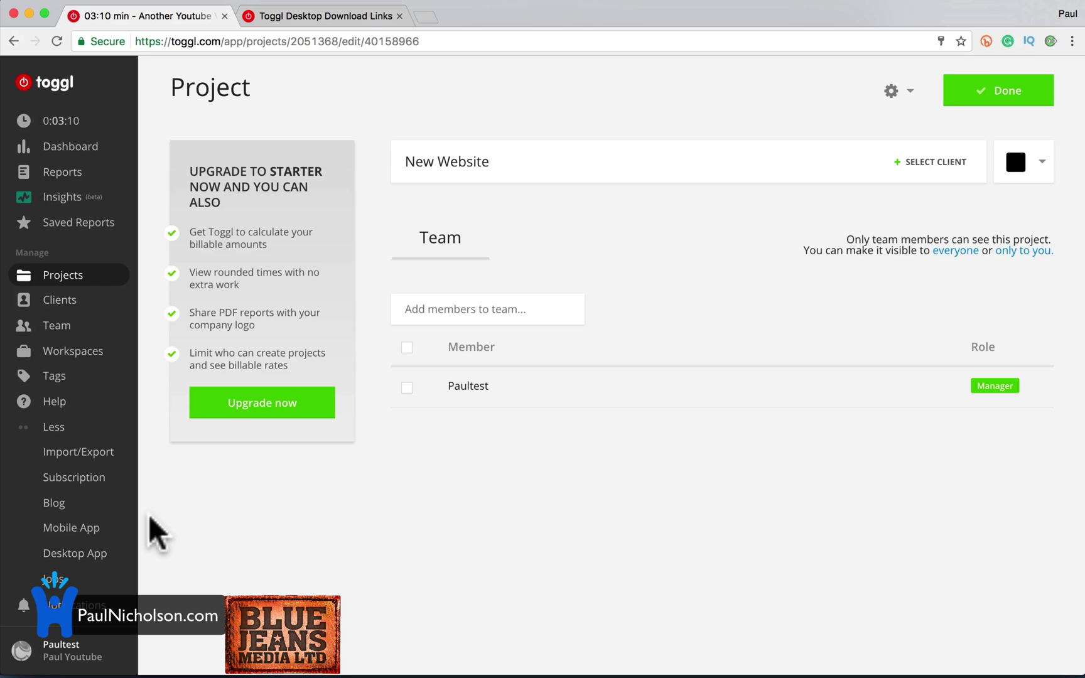
left_click(63, 305)
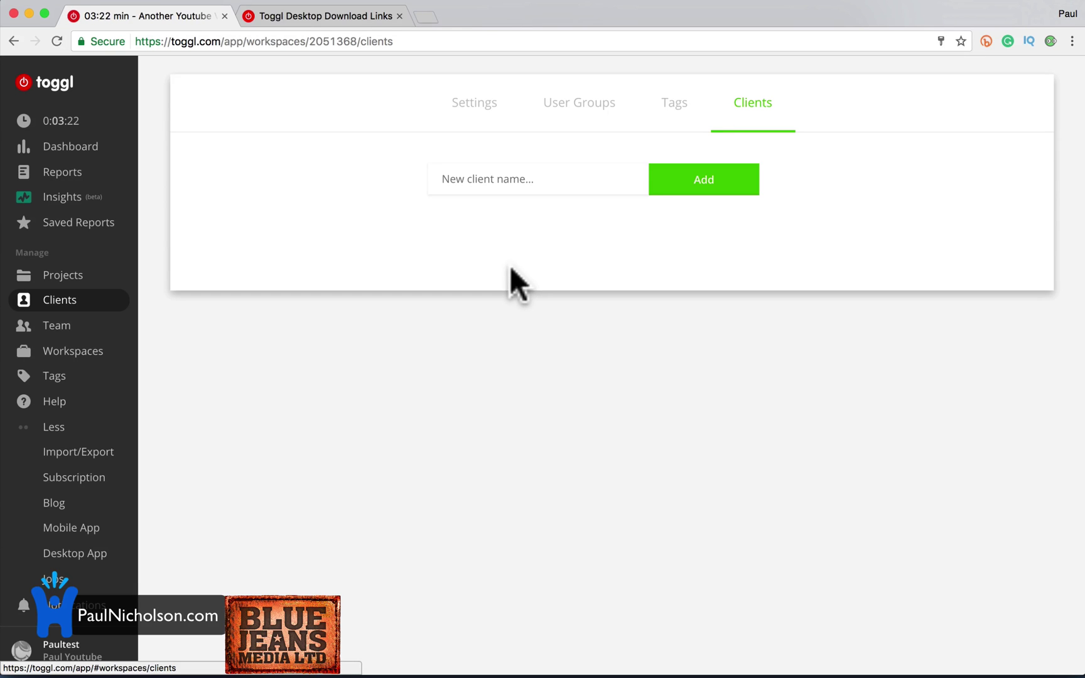
Stop the Another Youtube Video timer in Toggl Desktop, logging 0:03:30 under Today.
left_click(71, 123)
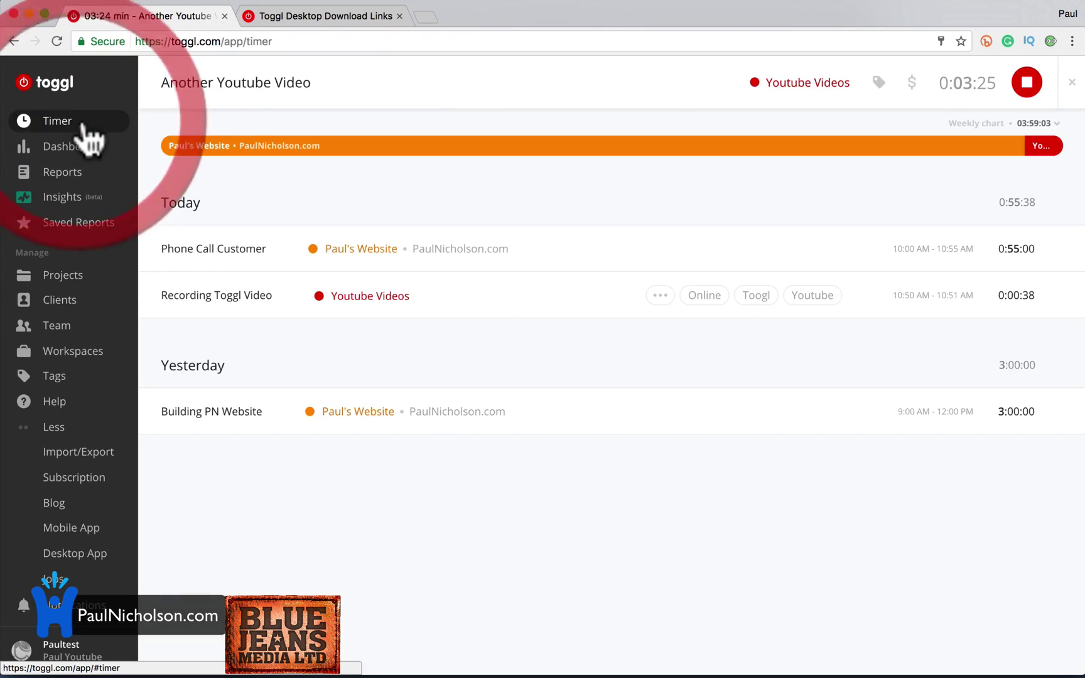
mouse_move(451, 675)
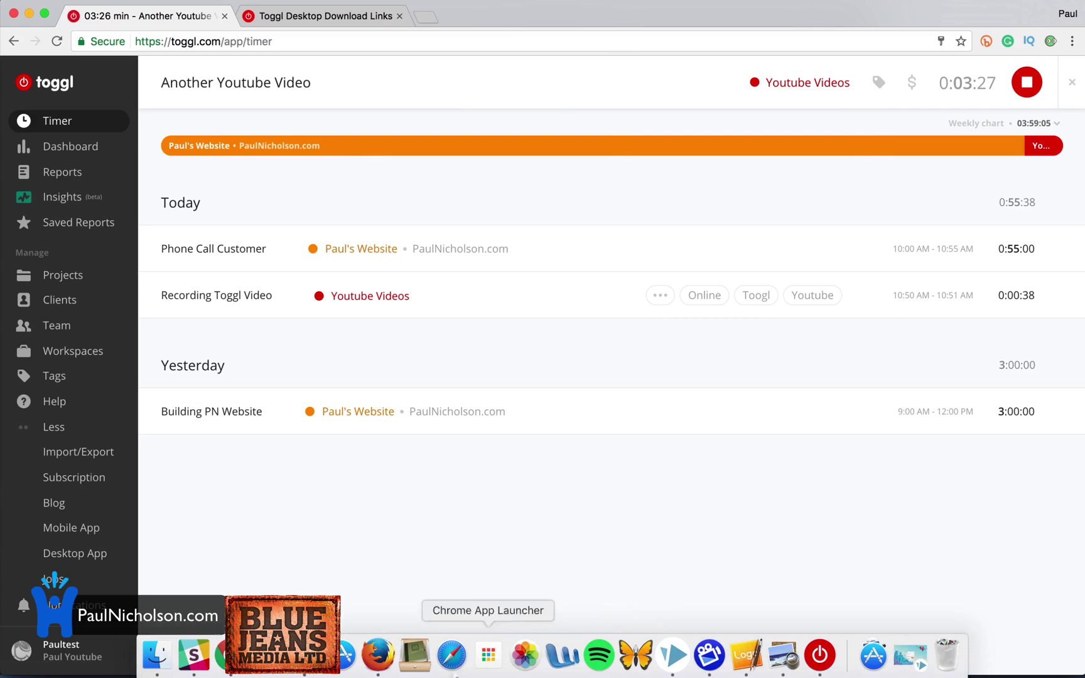
left_click(819, 655)
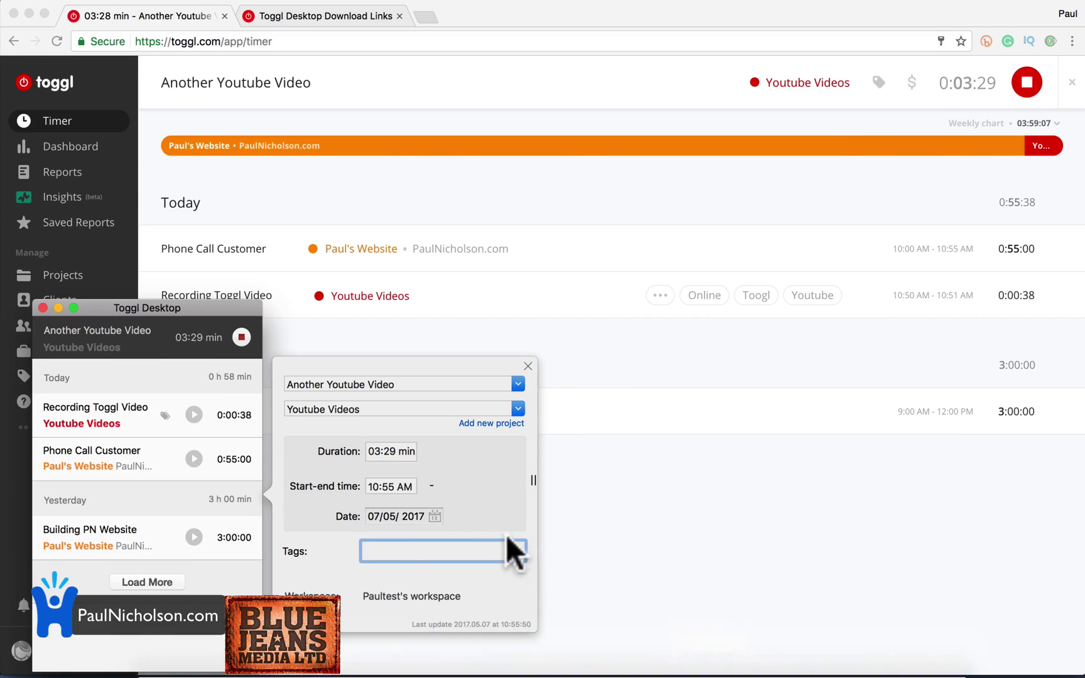
left_click(240, 340)
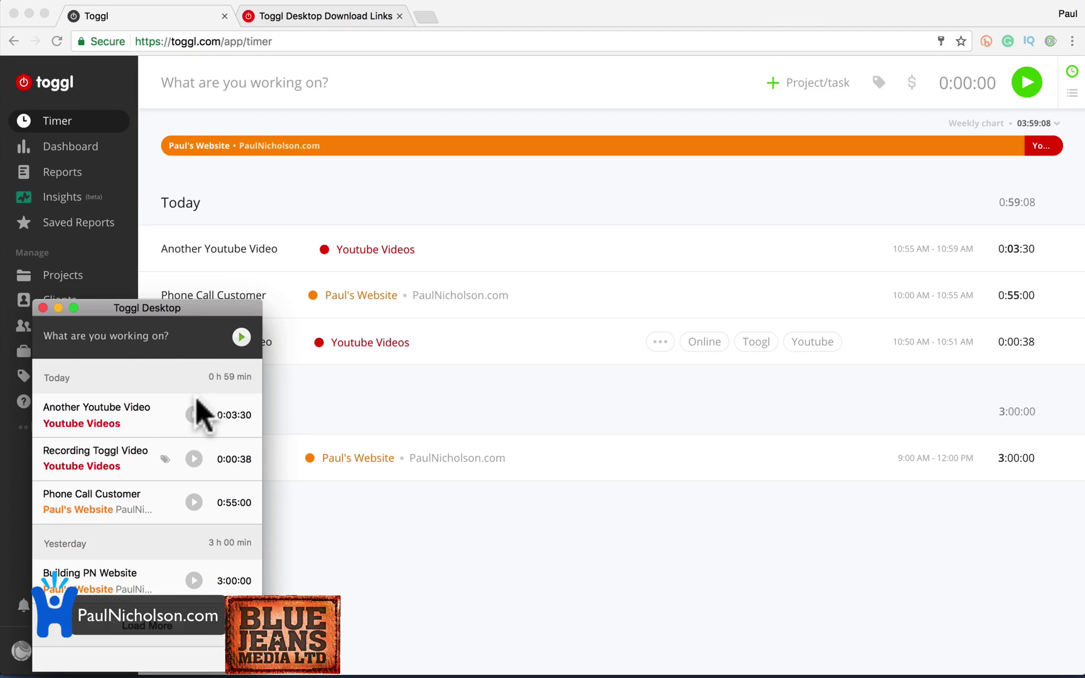
left_click(402, 573)
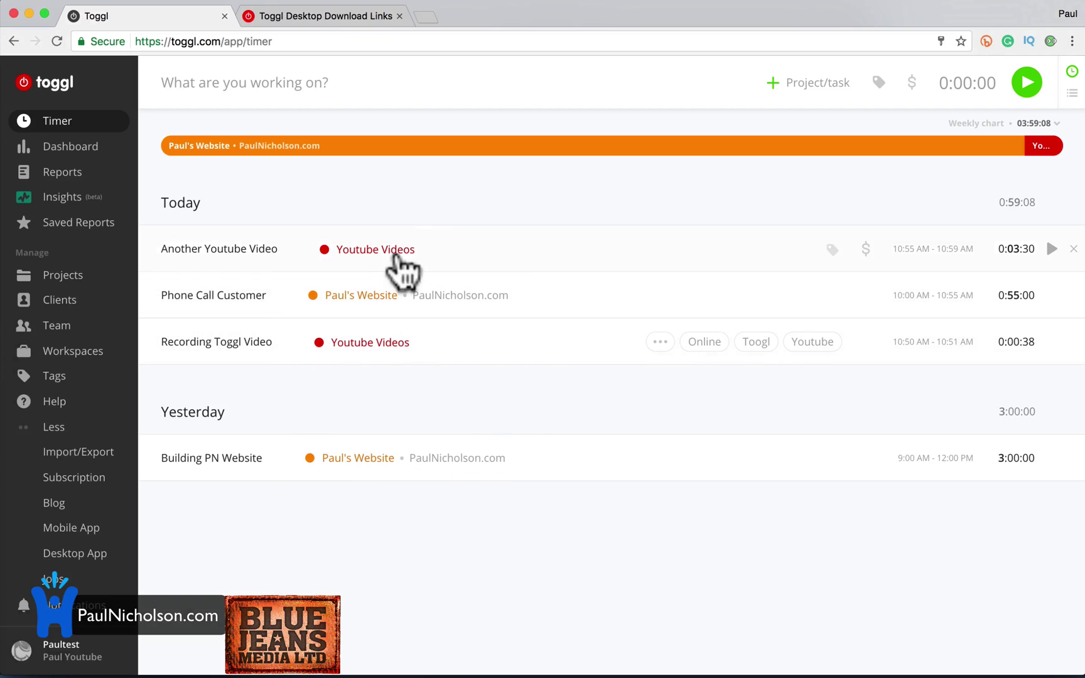
left_click(511, 247)
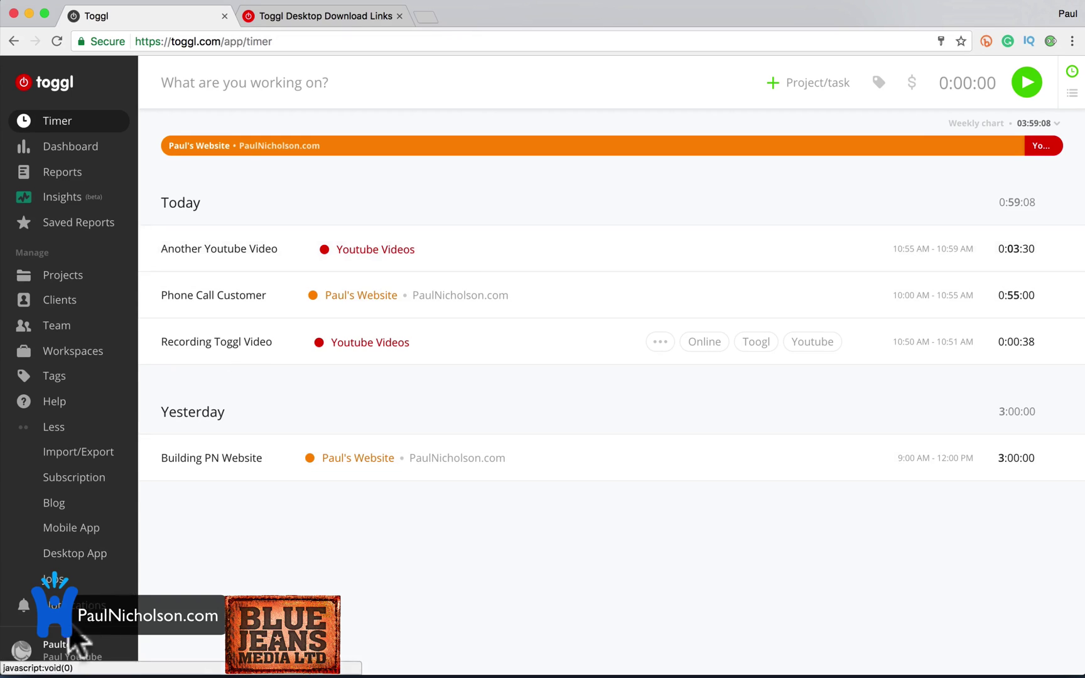
Open Profile settings and look over its account options.
left_click(69, 650)
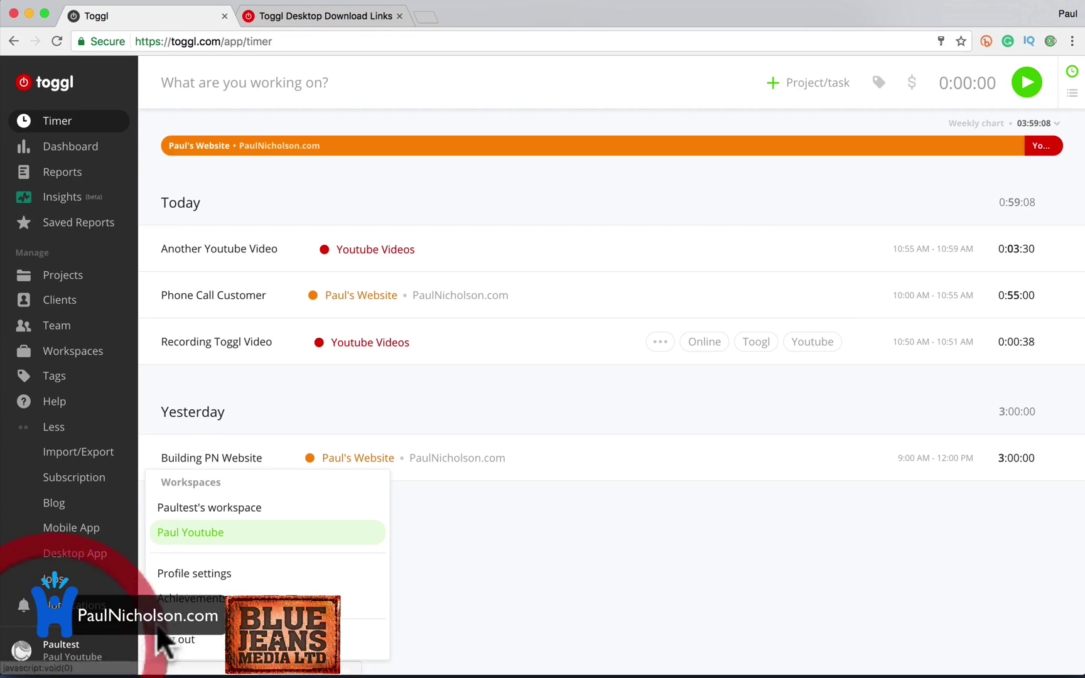
left_click(223, 574)
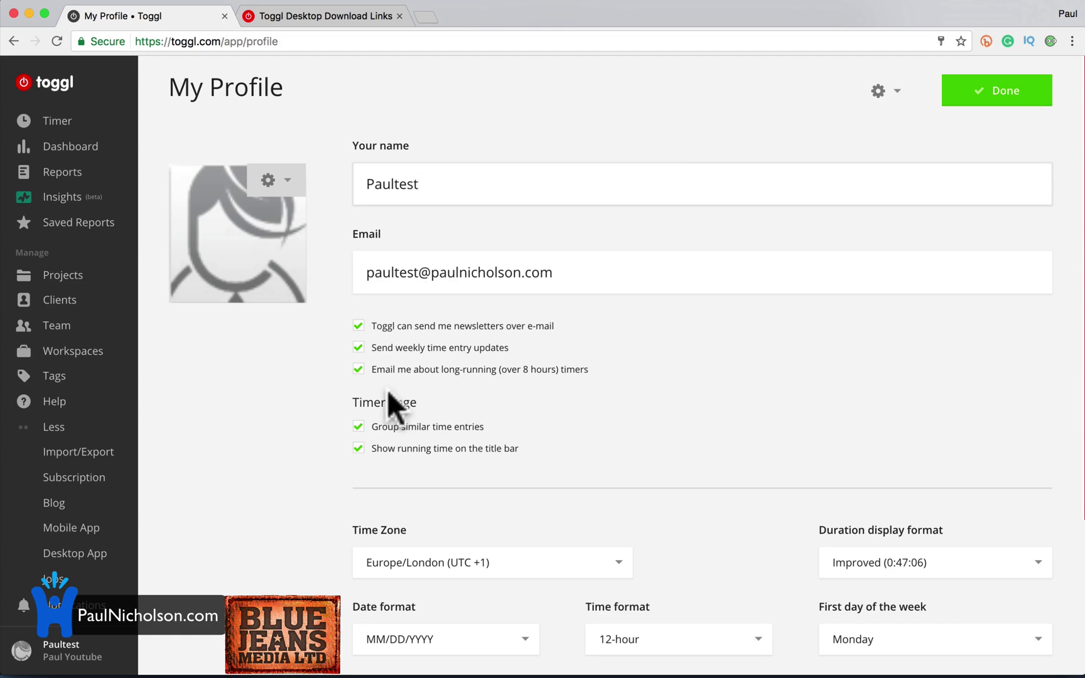
left_click(871, 104)
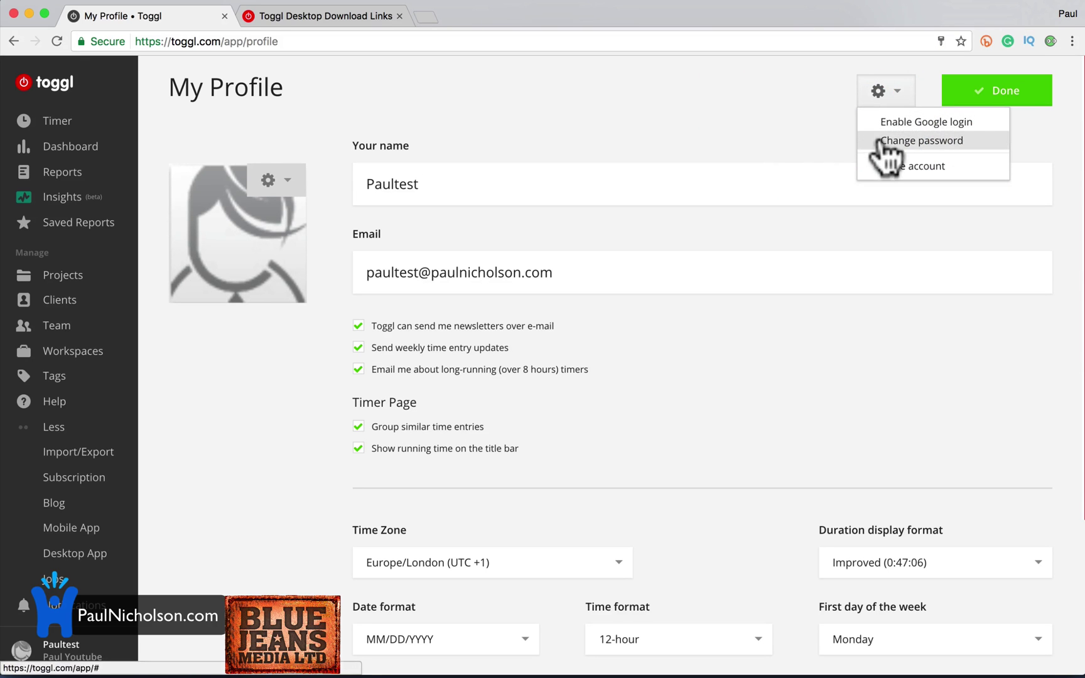
scroll(458, 370, "down", 5)
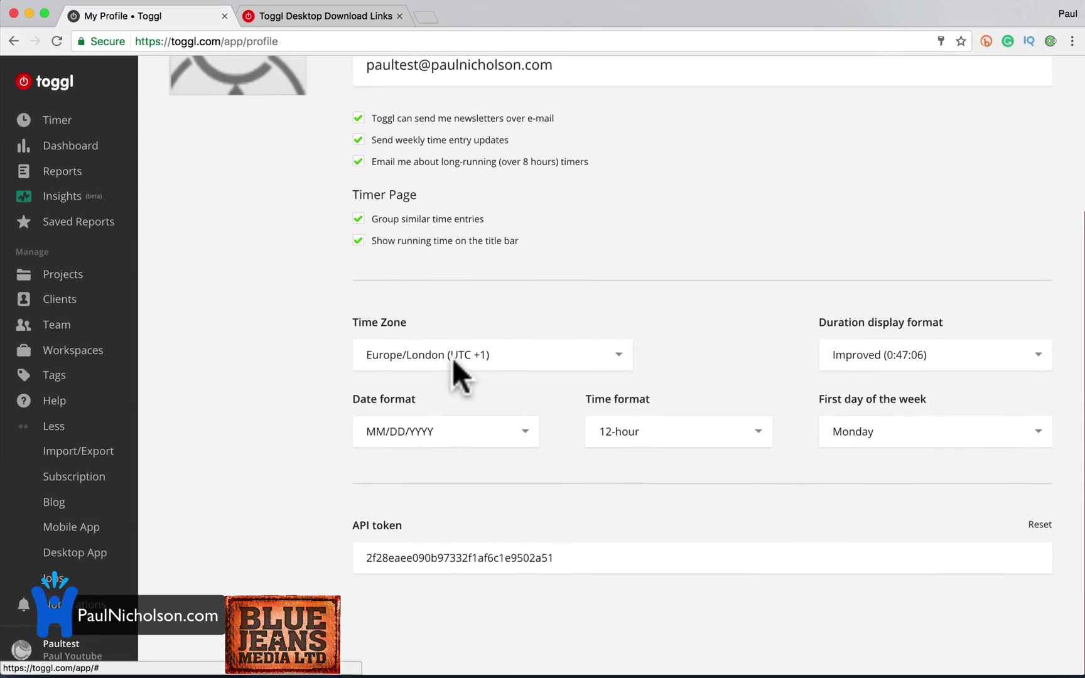
Open the My achievements page, checking and dismissing the notifications popup.
left_click(62, 650)
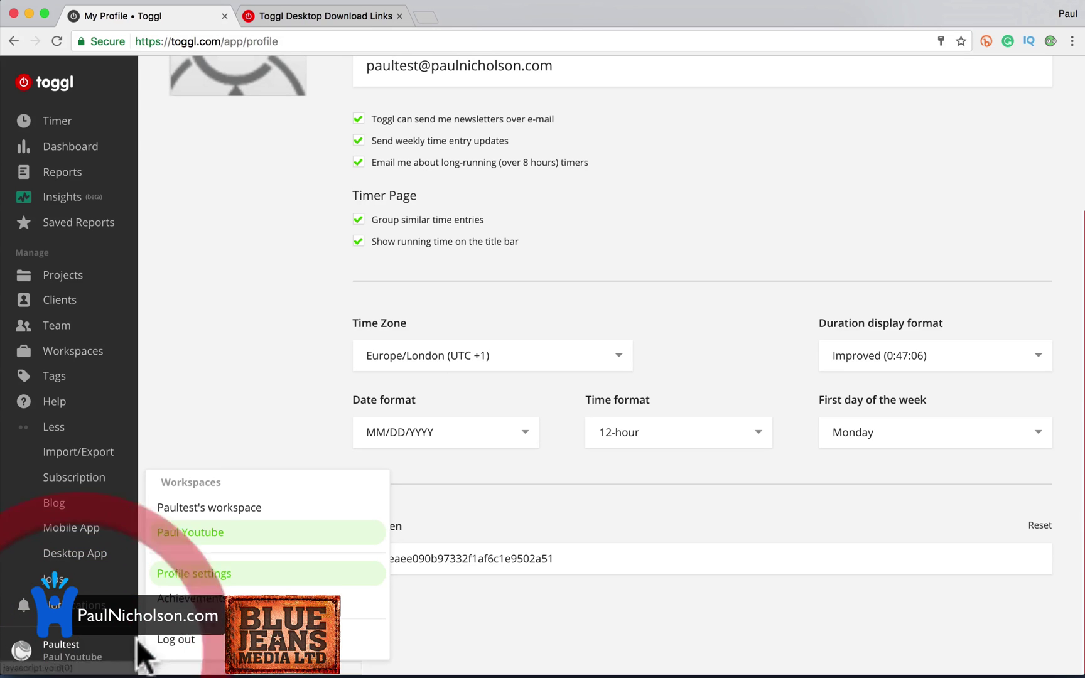
left_click(239, 578)
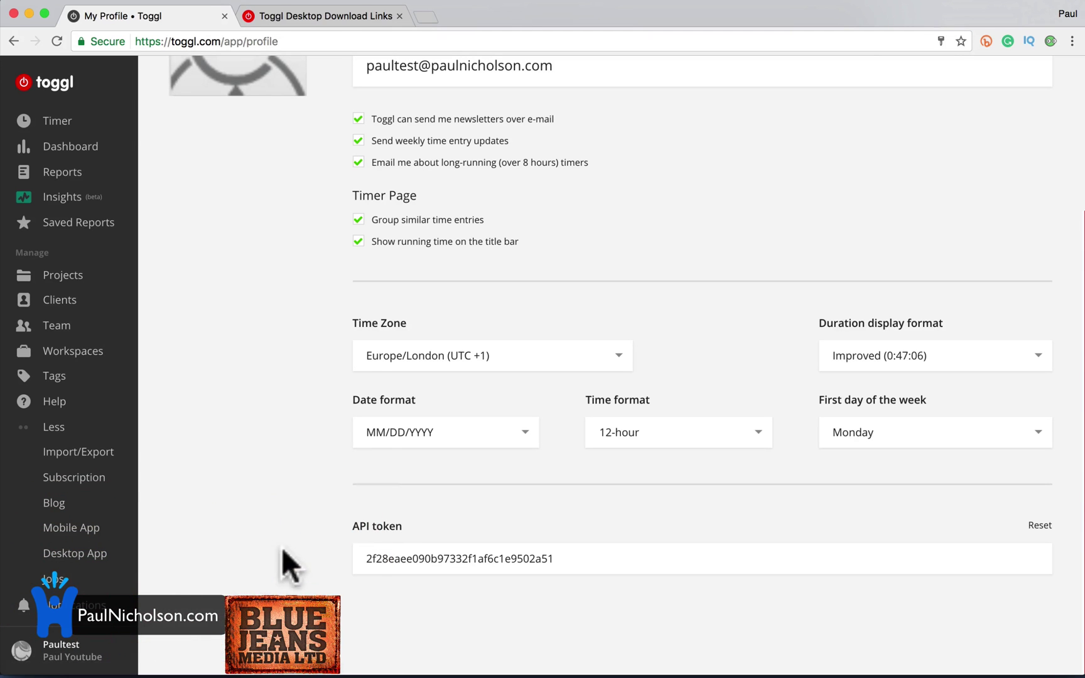
left_click(103, 664)
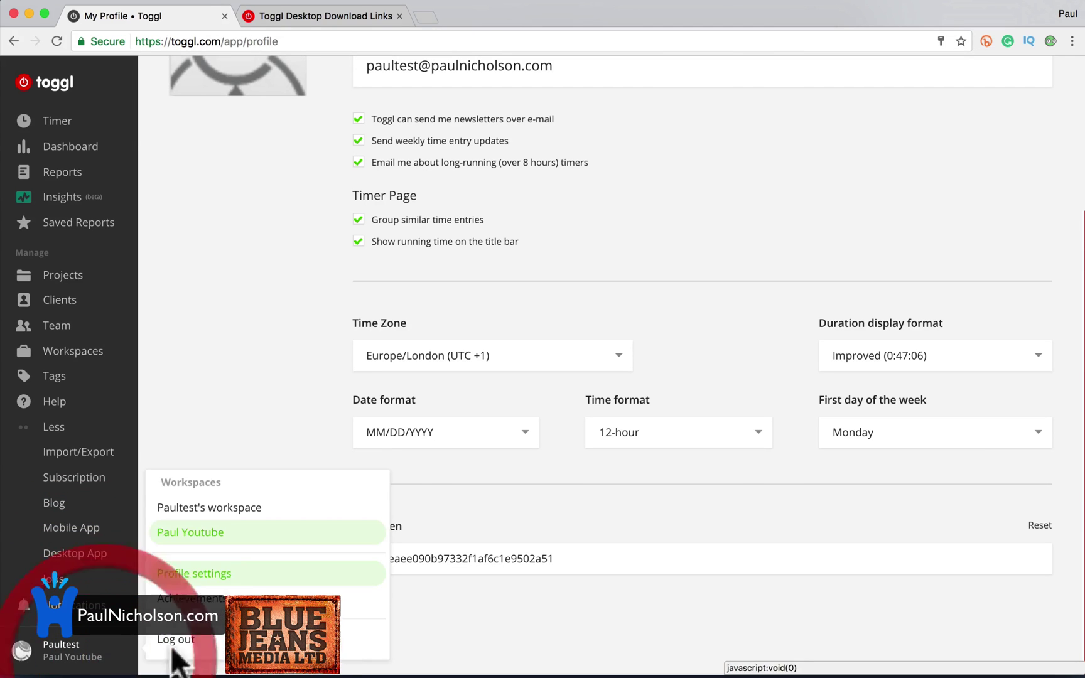
left_click(207, 606)
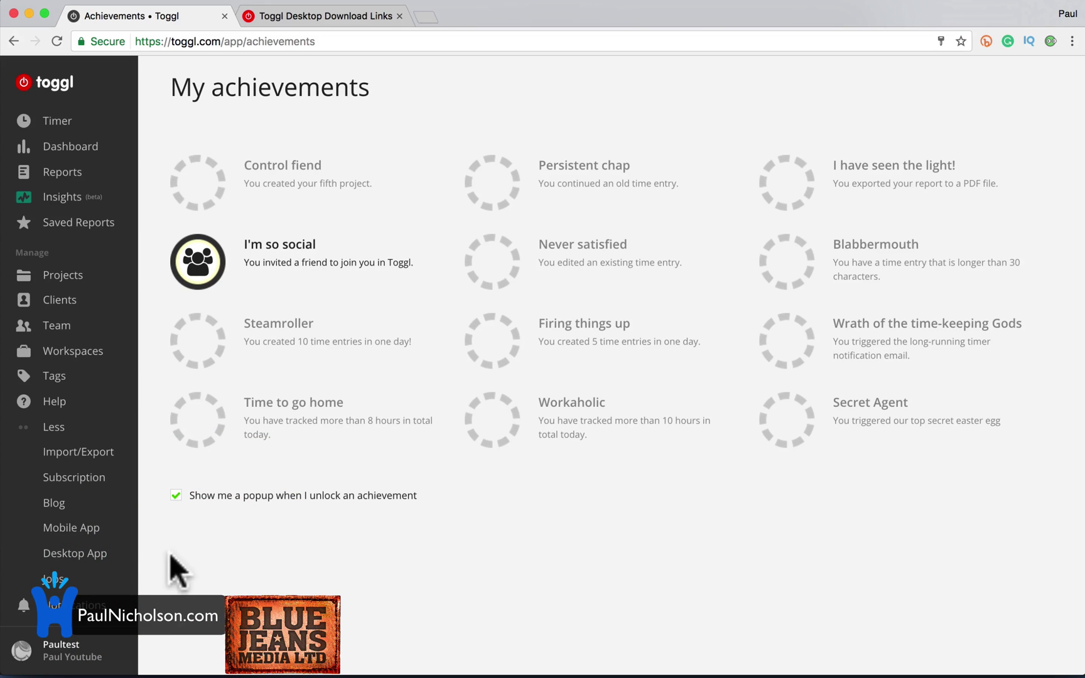
left_click(81, 606)
left_click(89, 481)
Search Google for how to sync Toggl with QuickBooks.
left_click(297, 20)
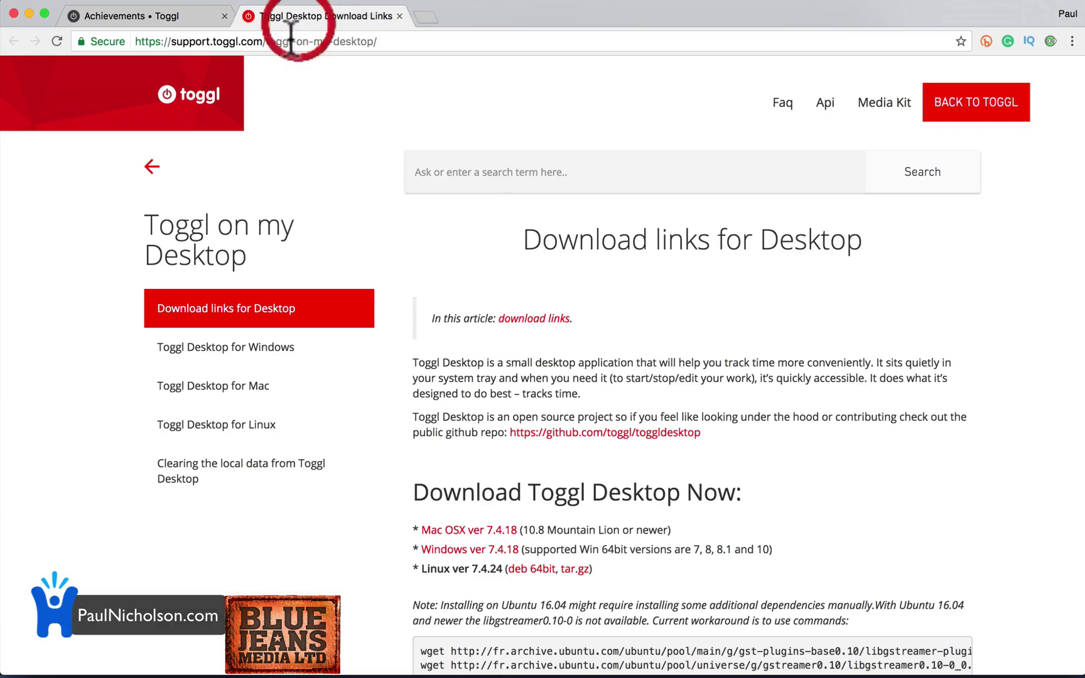
left_click(288, 43)
type("toggl")
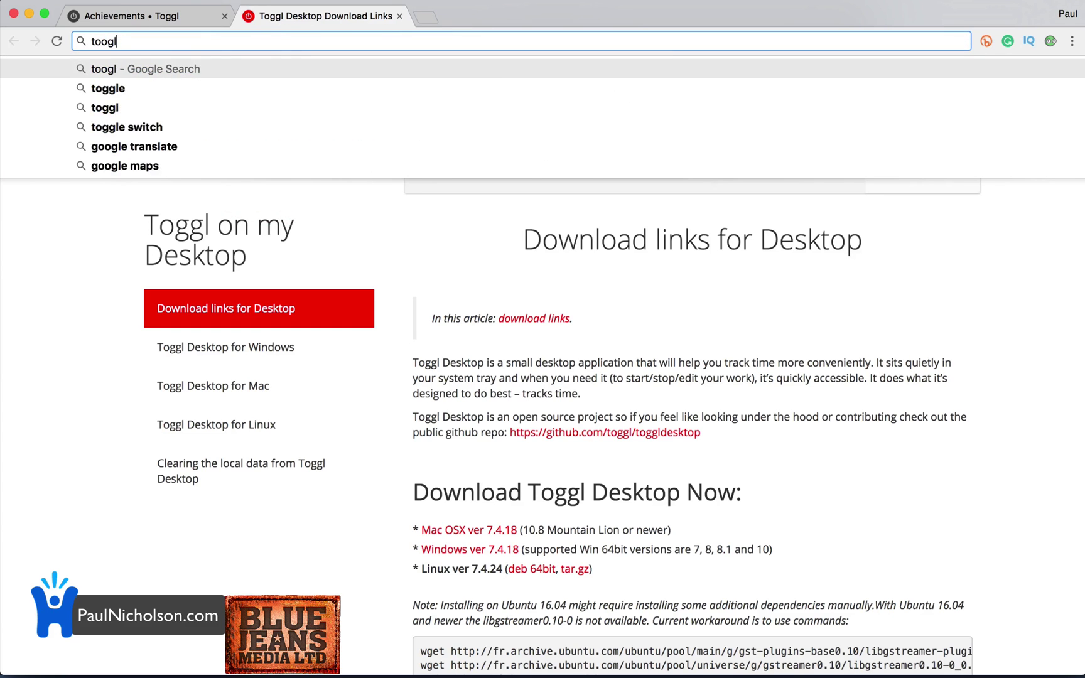
key("BackSpace")
key("BackSpace")
key("BackSpace")
type("f")
key("BackSpace")
key("BackSpace")
type("ggle")
key("BackSpace")
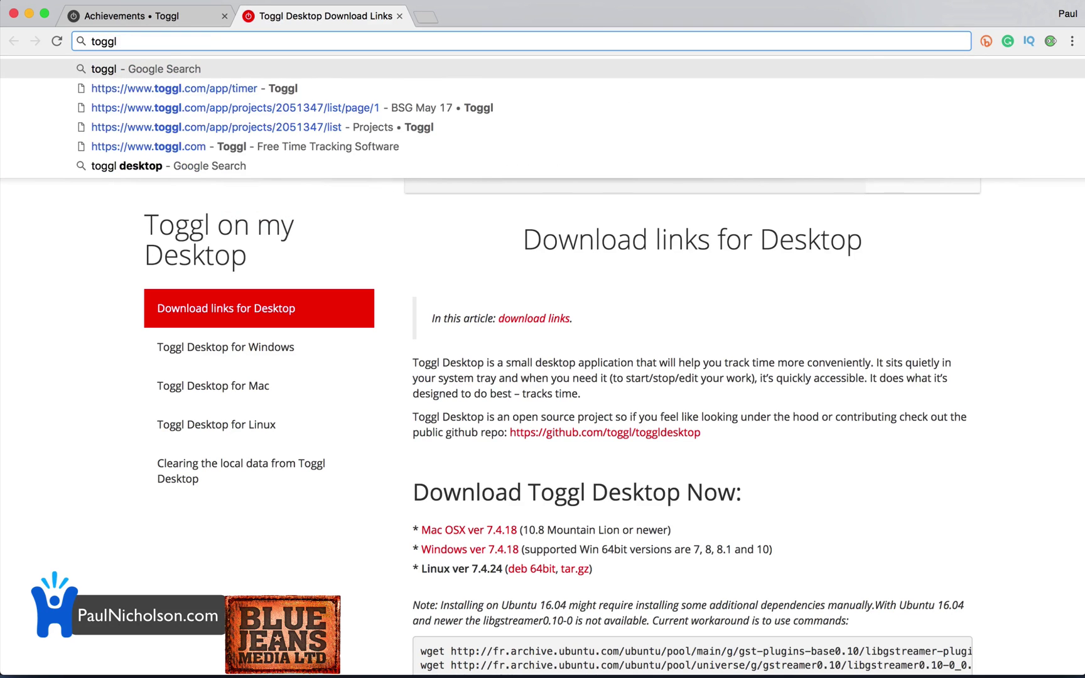
type("quick")
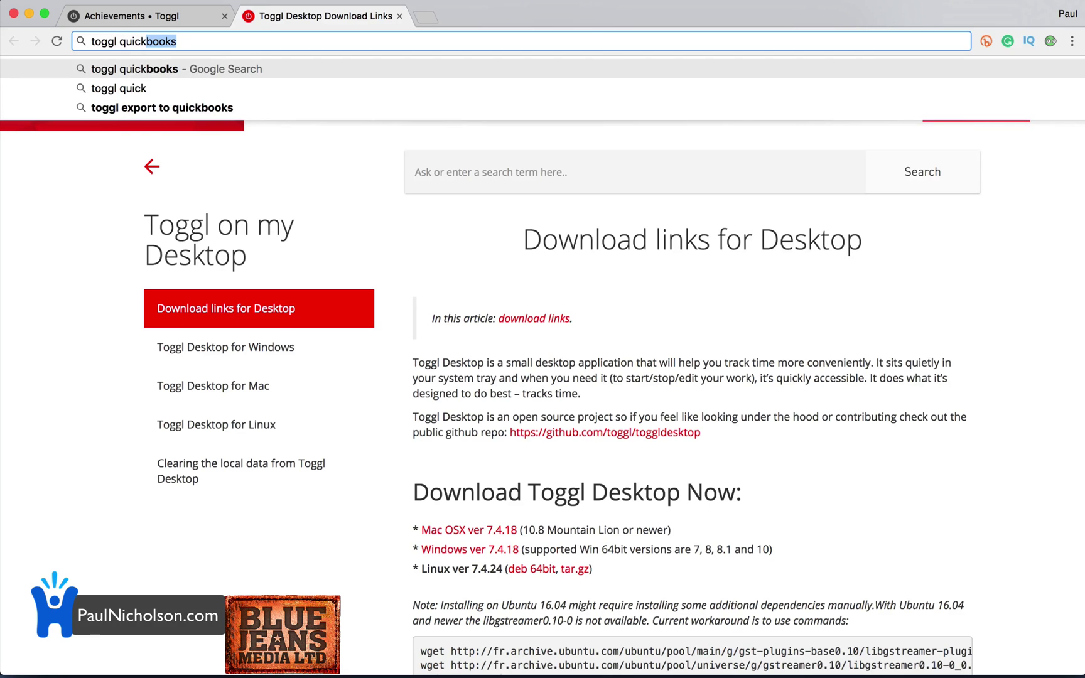
type("ooks sync")
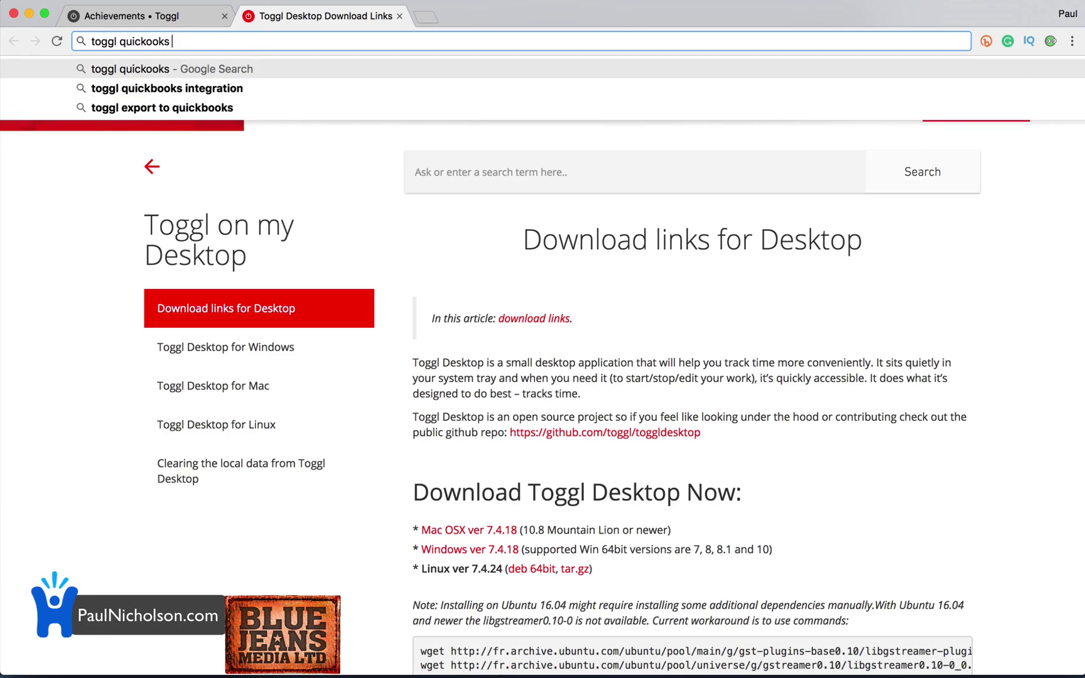
key("Return")
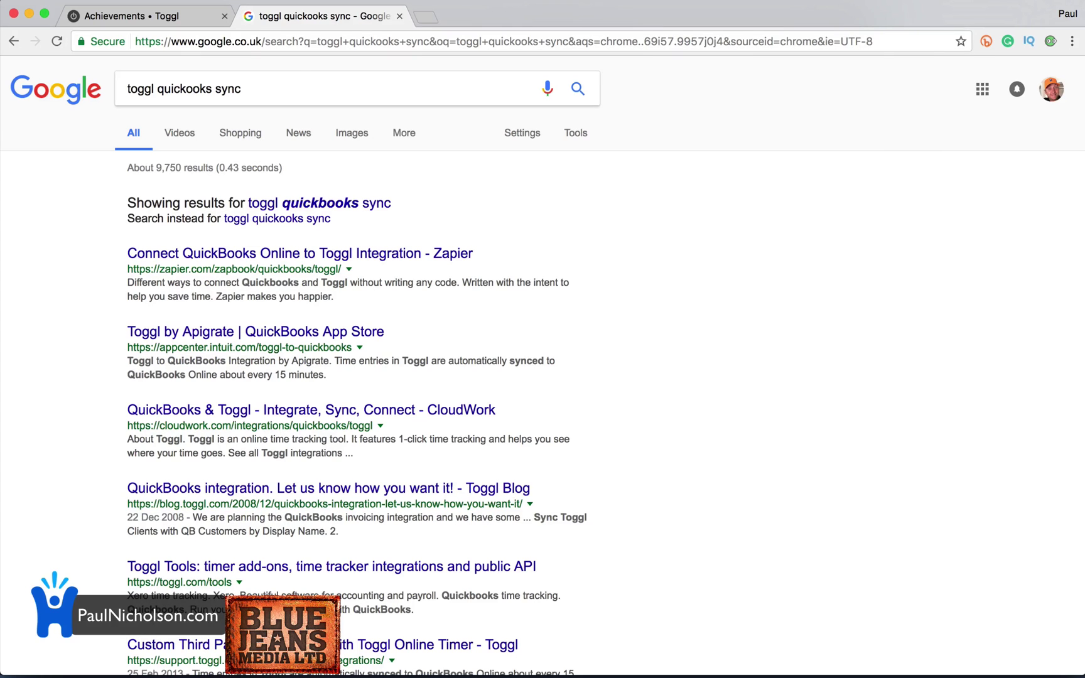
Open Zapier's QuickBooks–Toggl integration result, then return to the Toggl tab.
left_click(310, 254)
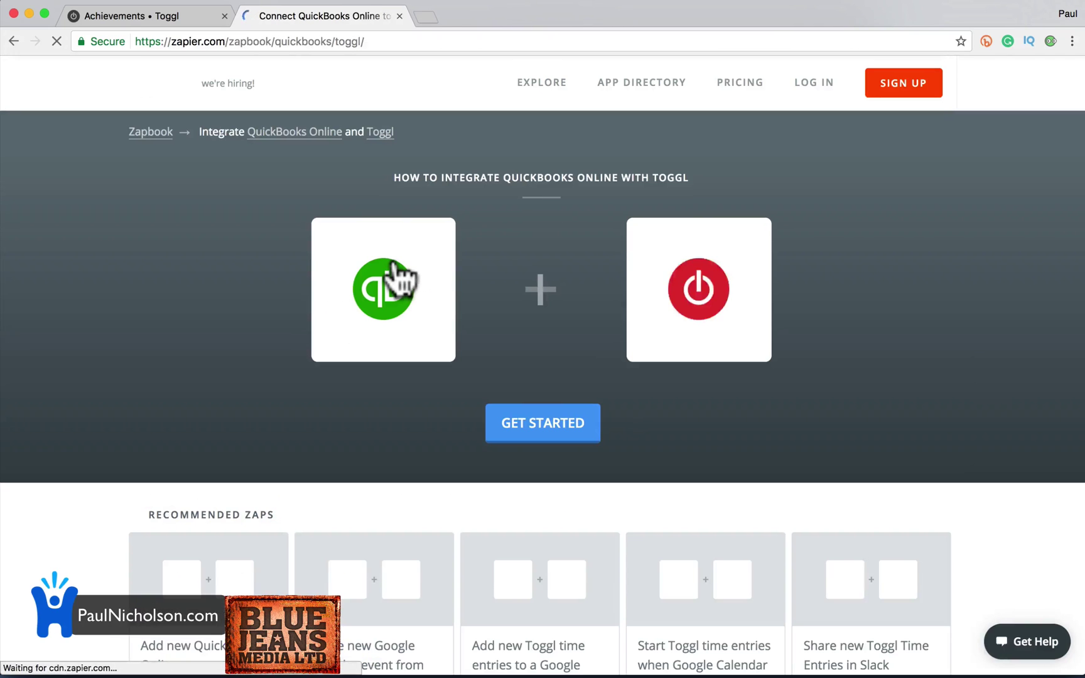
scroll(544, 369, "down", 5)
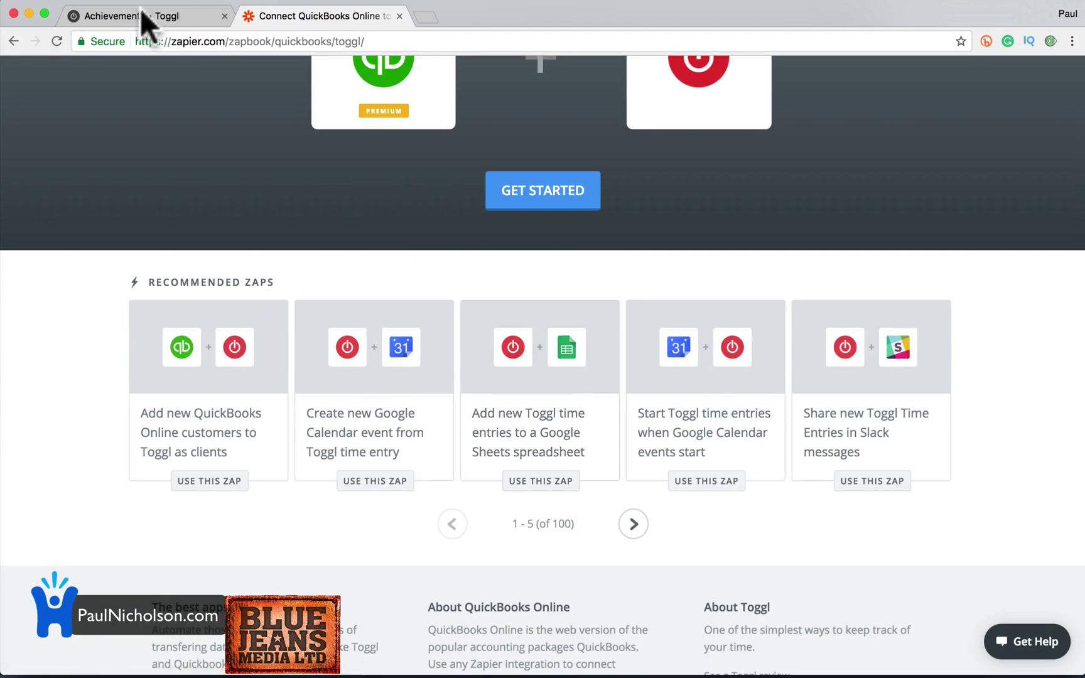
left_click(144, 19)
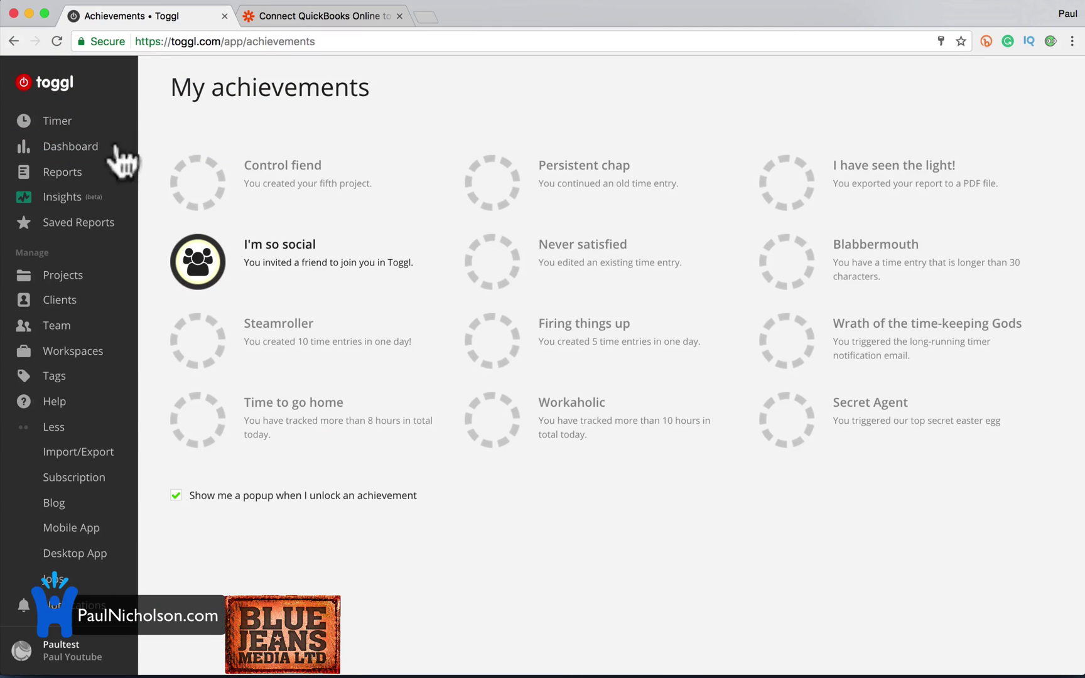
Describe a new time entry as 'Another Youtube' on the Timer page.
left_click(69, 122)
left_click(285, 78)
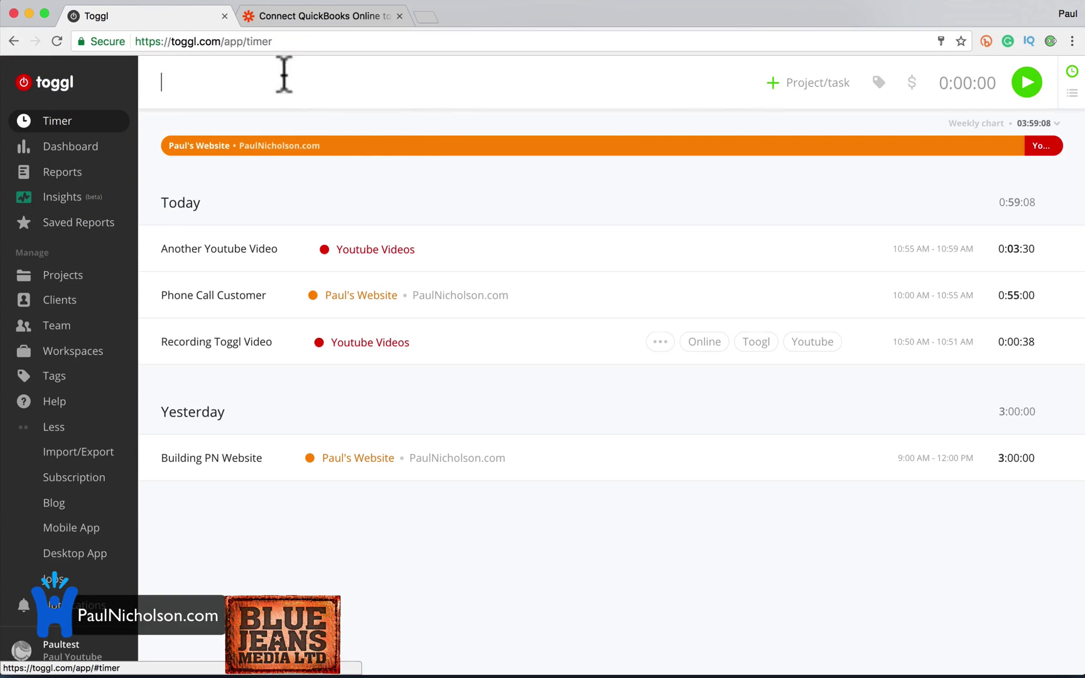
type("Another Youtube")
Leave the entry without a project and start its timer.
key("Tab")
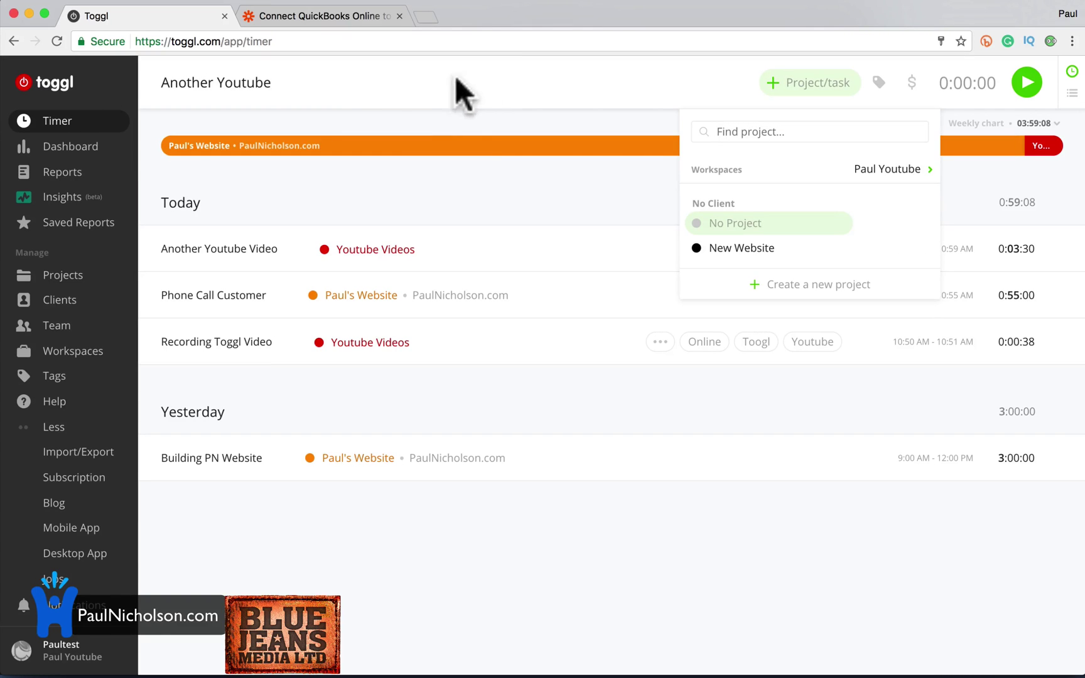
left_click(287, 84)
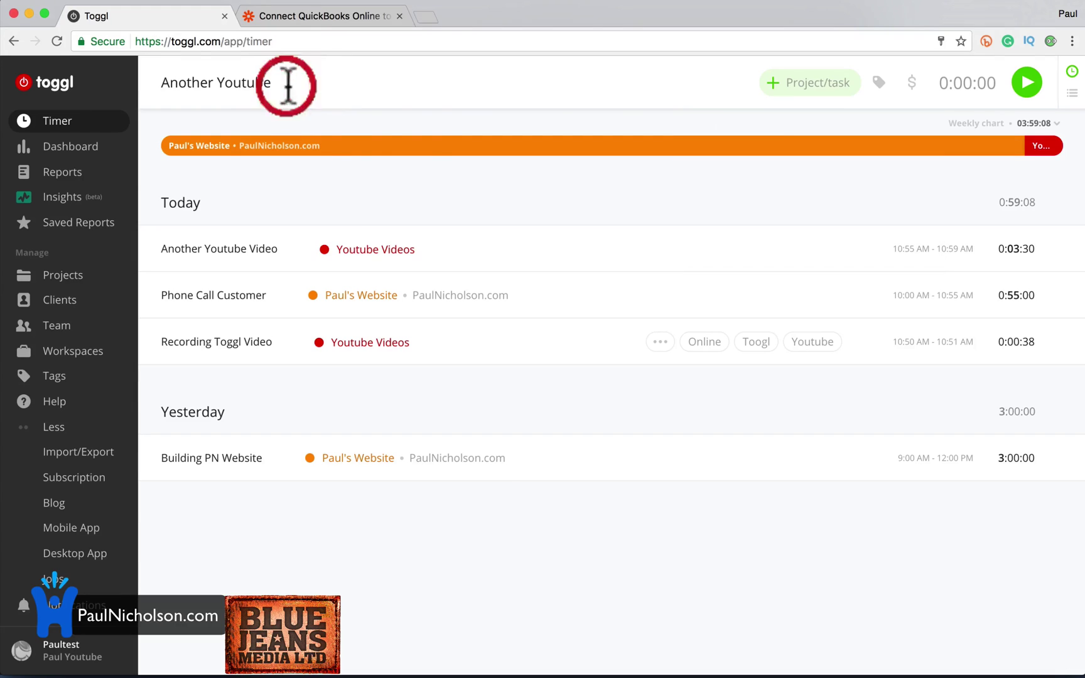
left_click(815, 91)
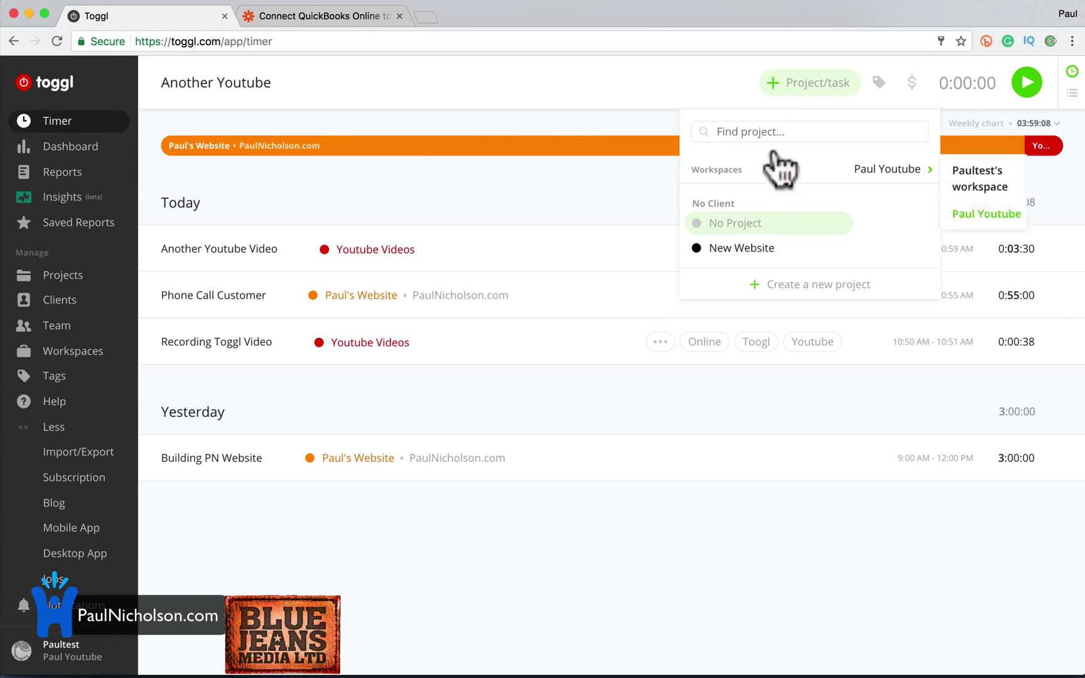
left_click(891, 88)
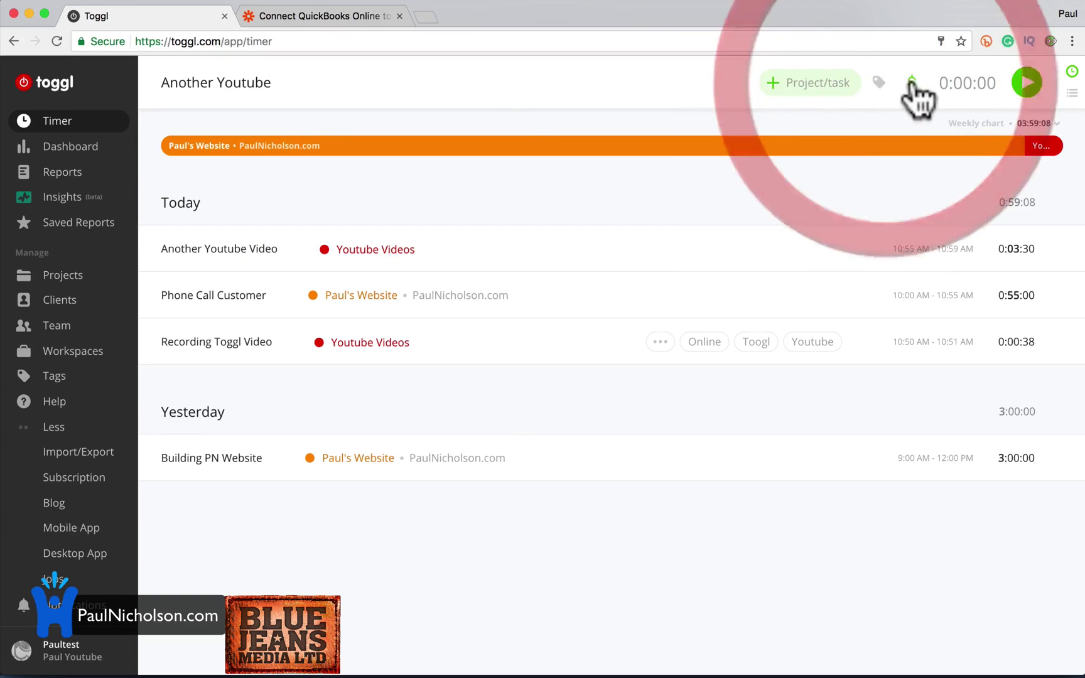
left_click(1028, 82)
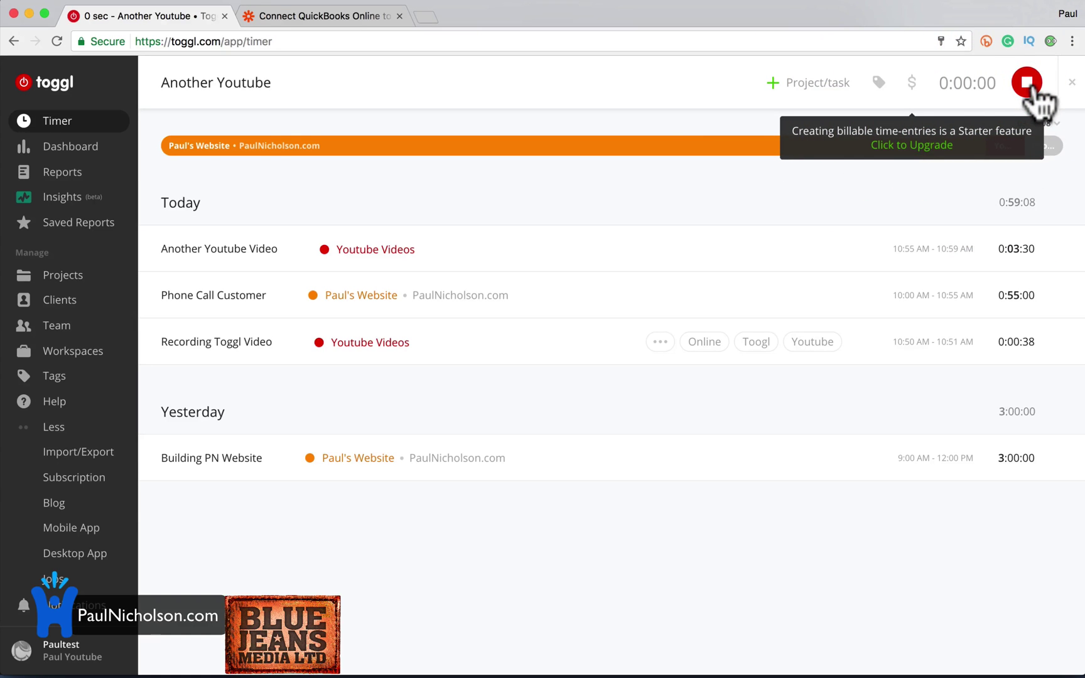